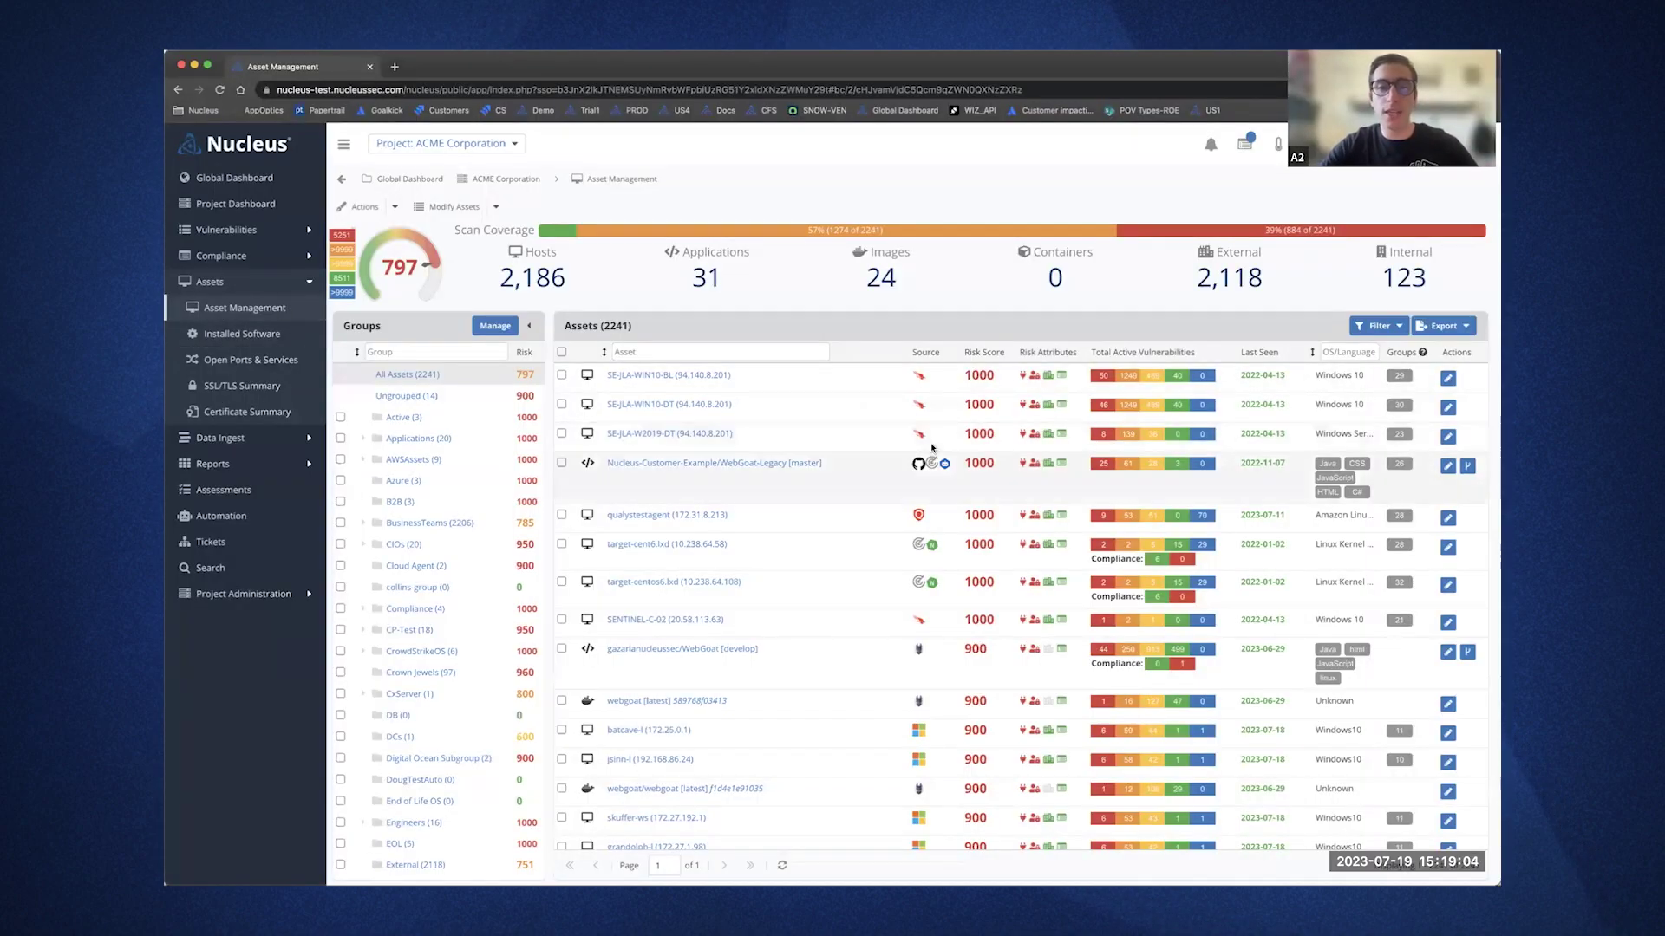
Open the WebGoat-Legacy application page and review its risk attributes, findings trend and GitHub metadata.
mouse_move(933, 462)
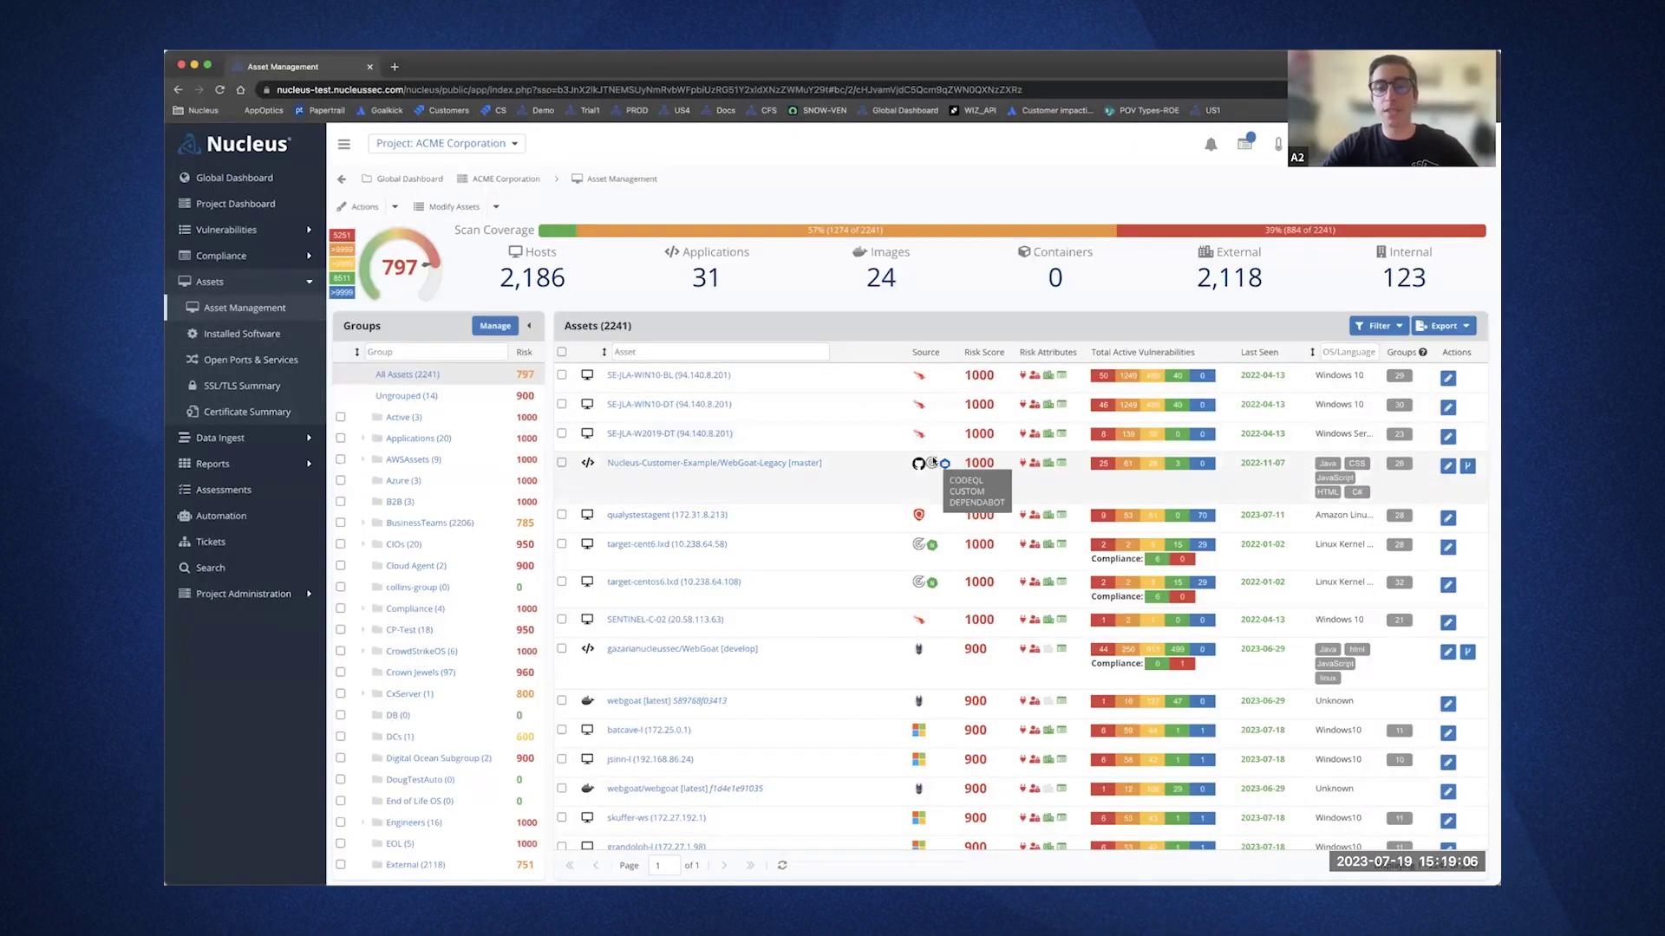
mouse_move(933, 558)
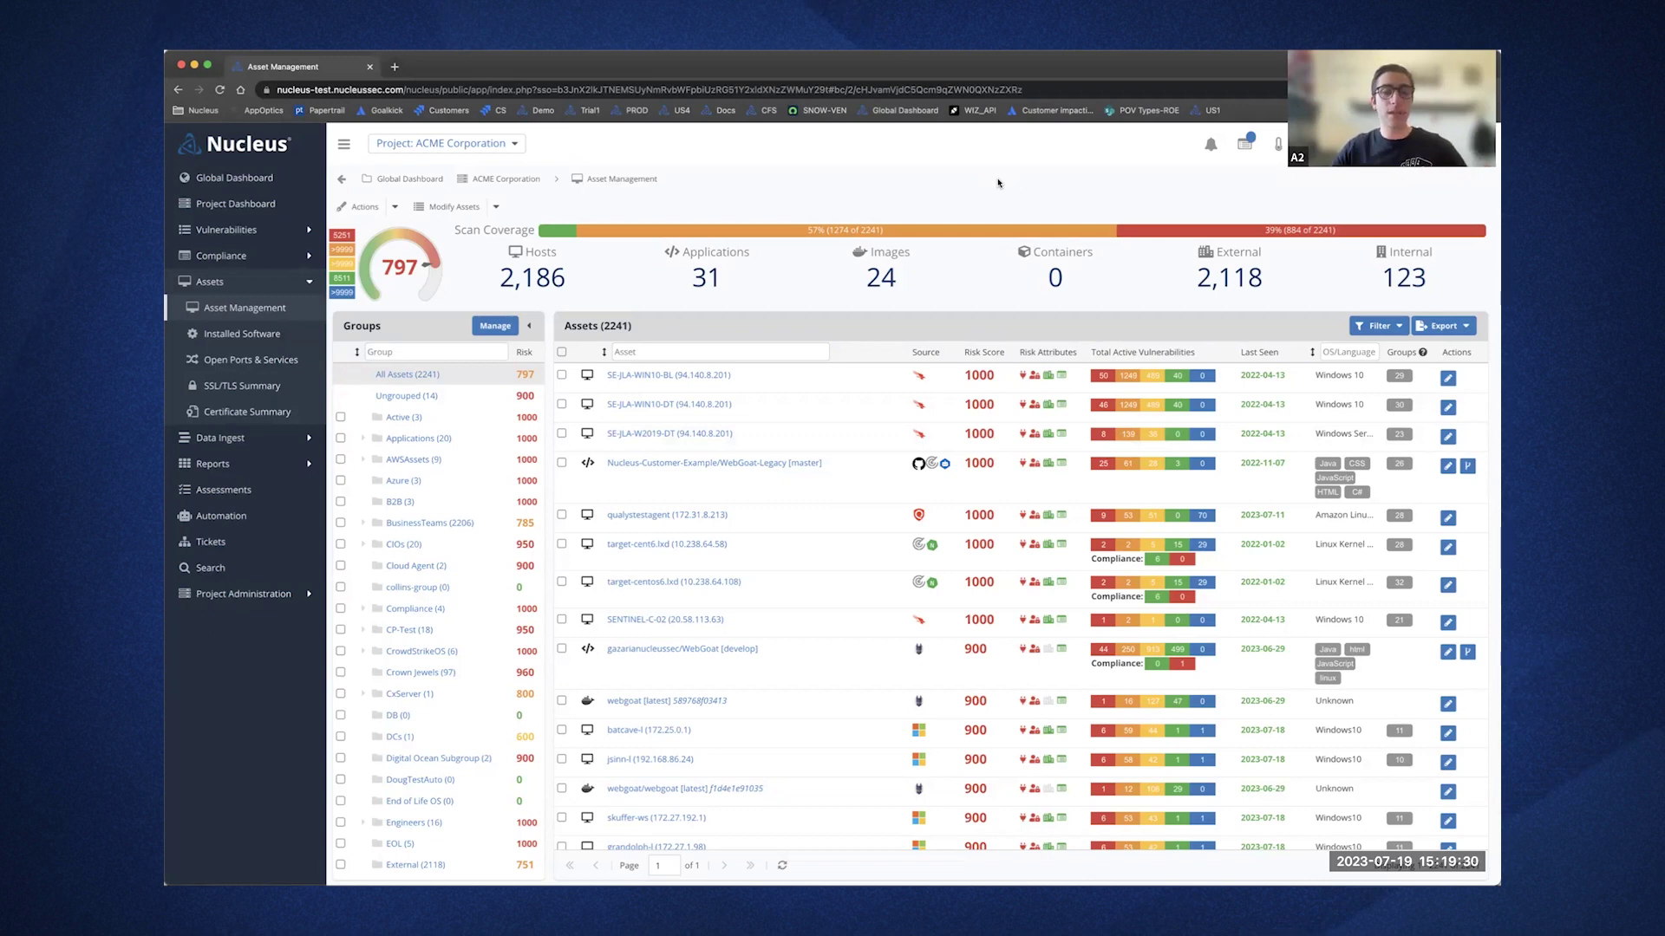
left_click(754, 464)
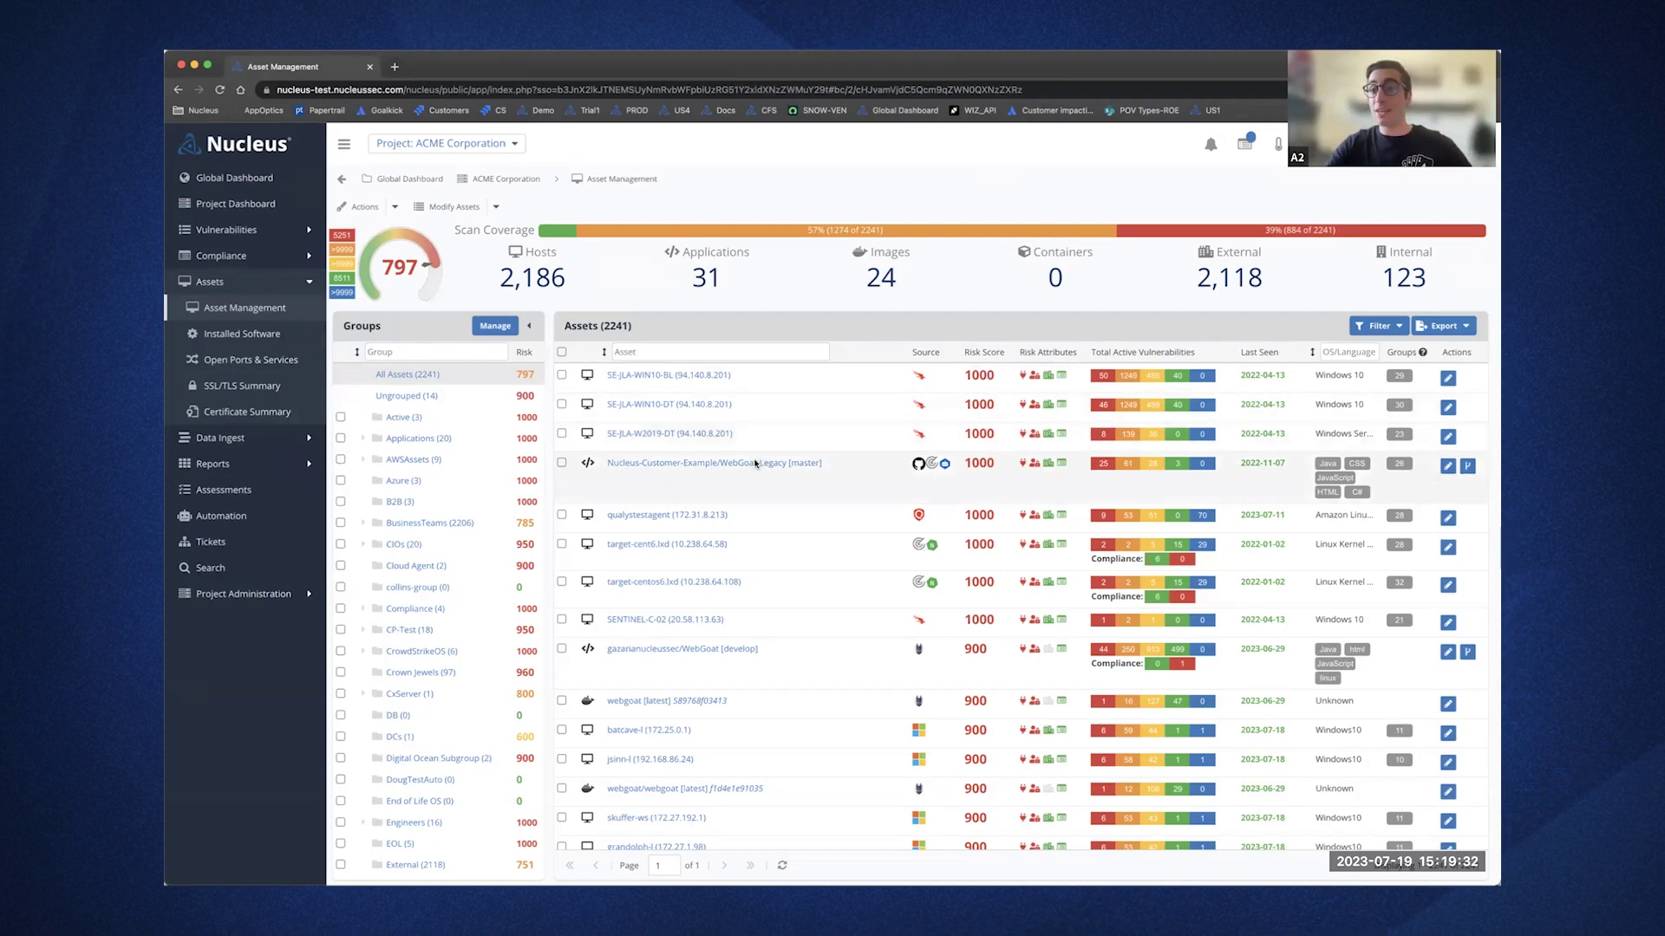
scroll(754, 464, "down", 5)
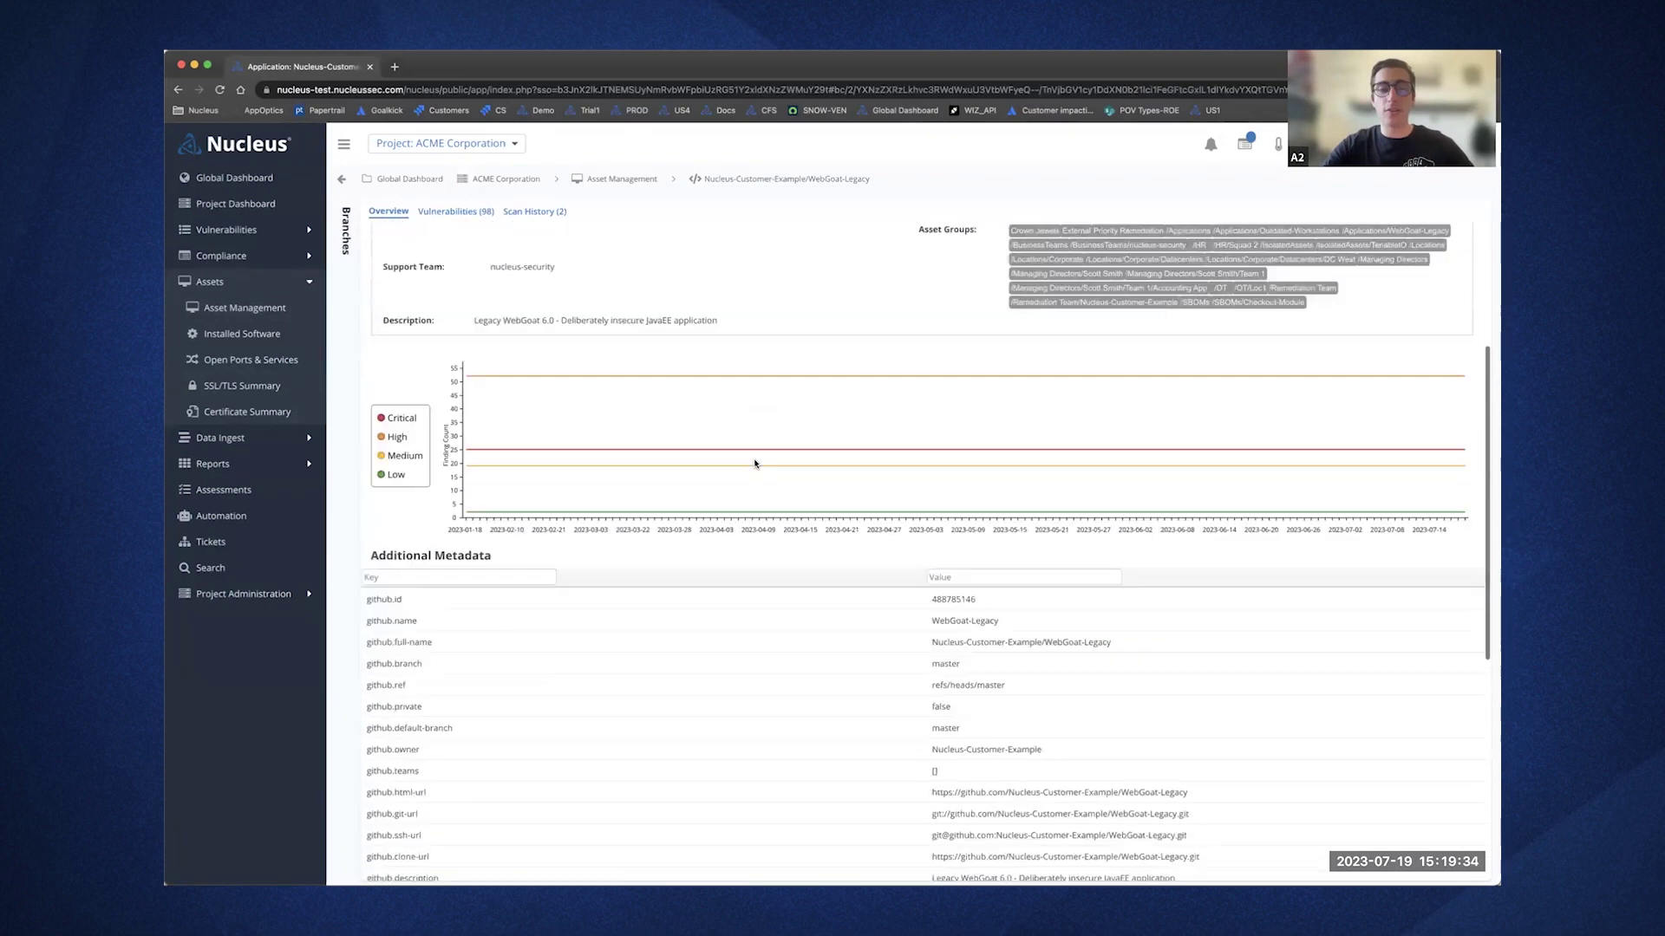
scroll(754, 464, "up", 3)
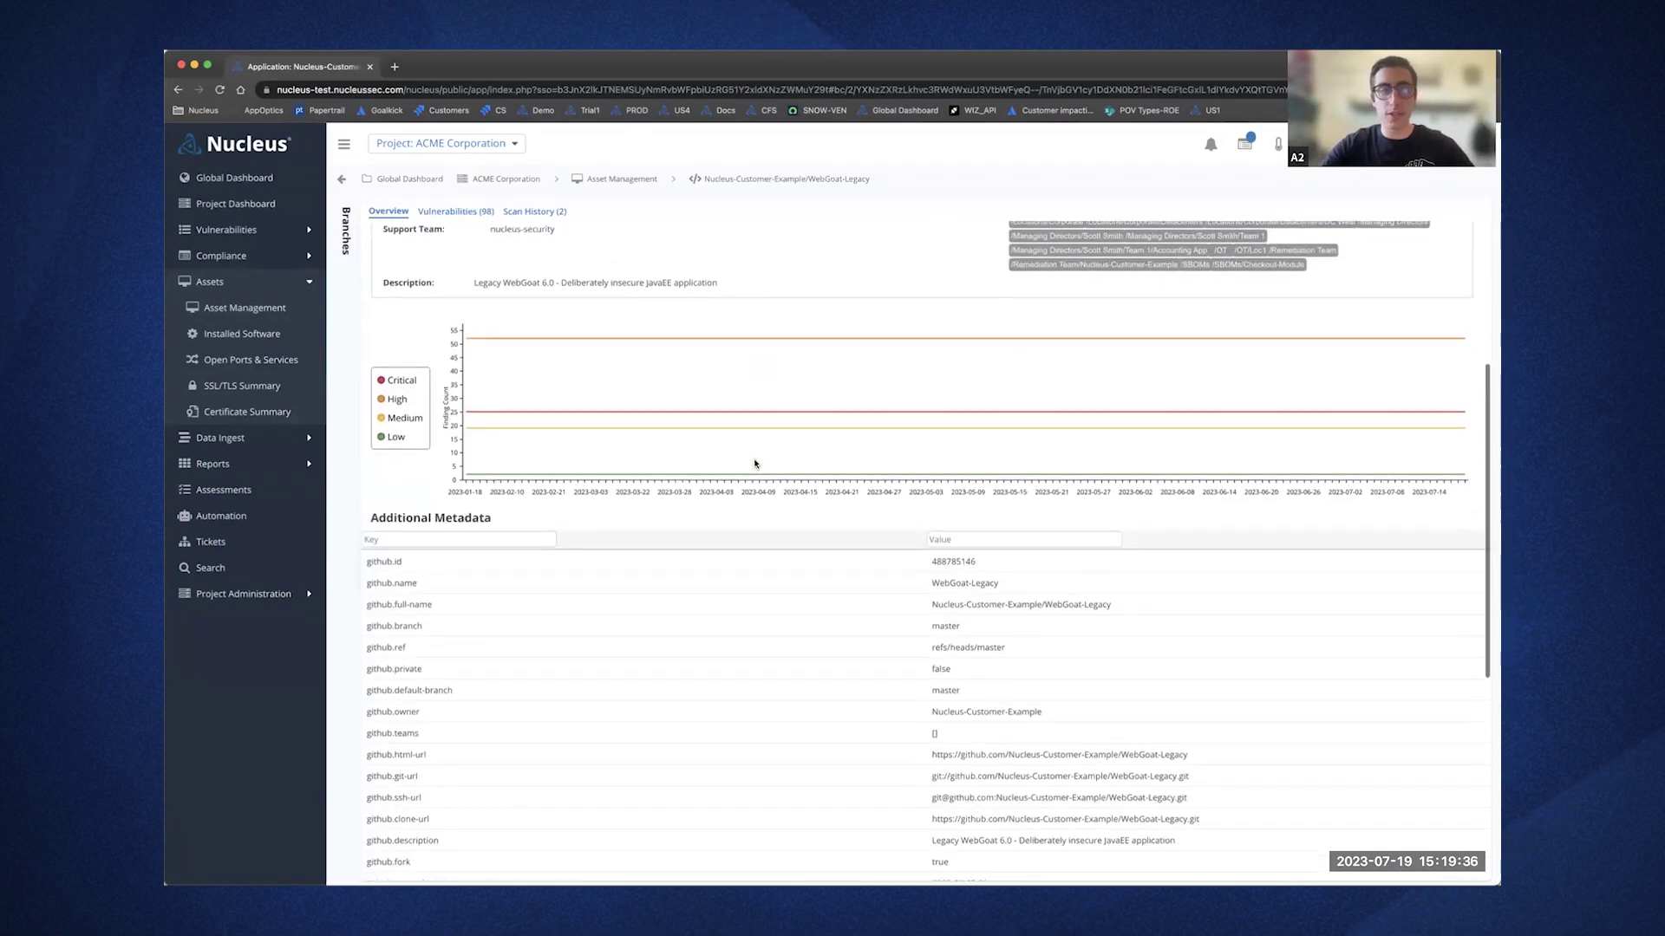
scroll(754, 464, "up", 2)
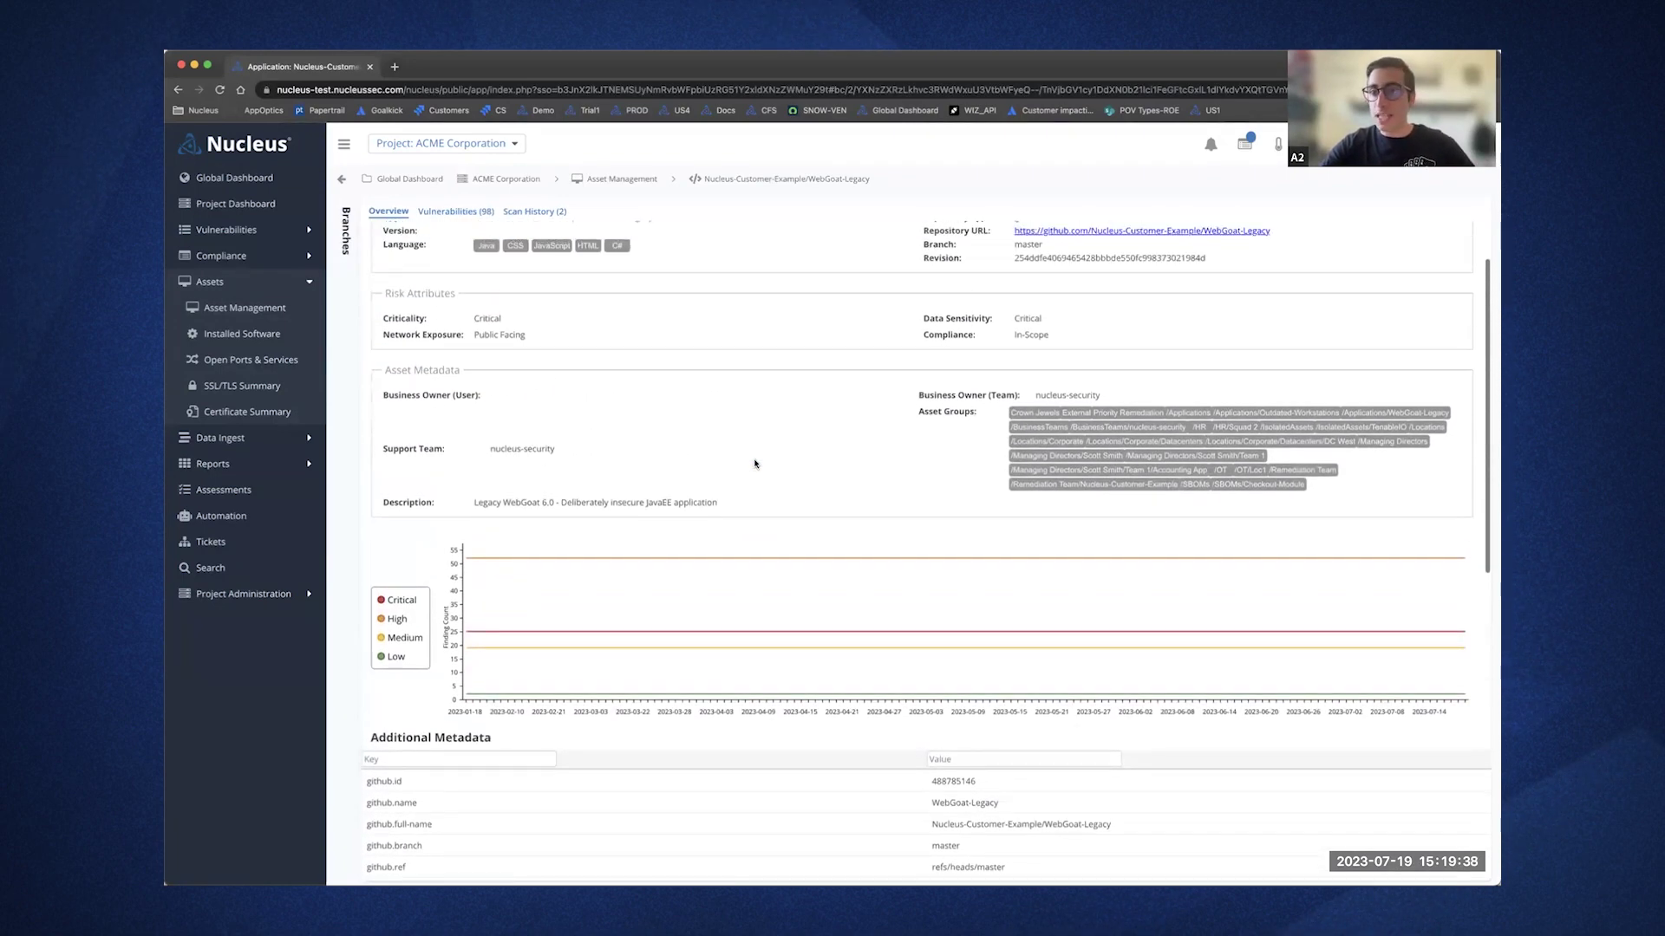
scroll(754, 464, "down", 4)
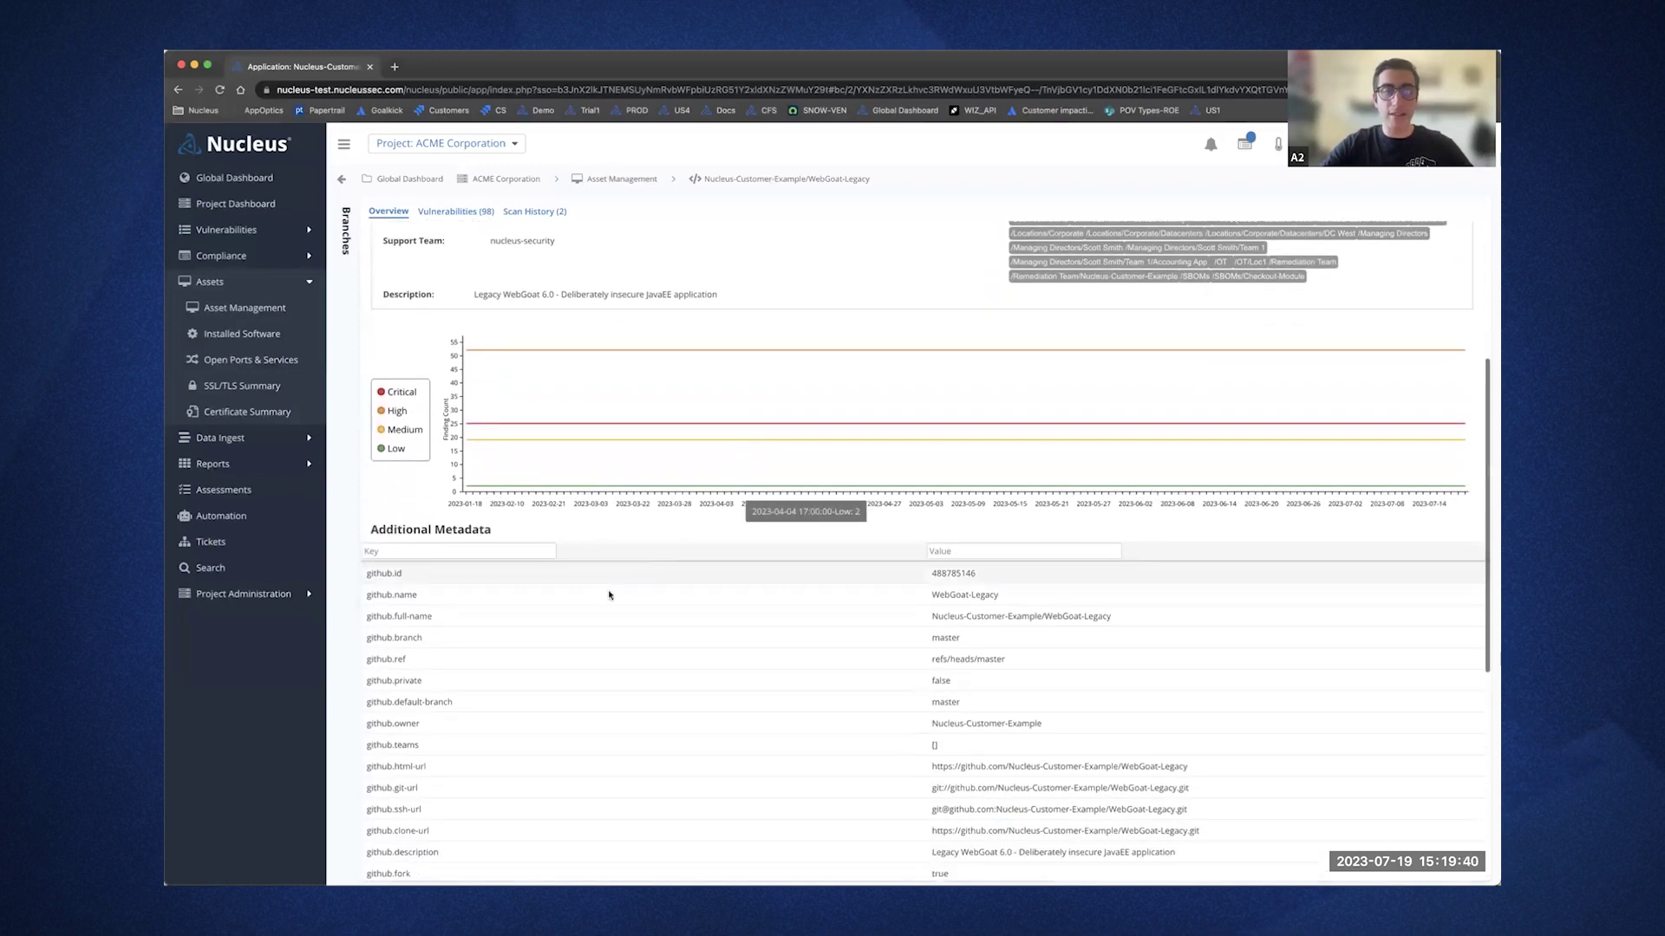
scroll(608, 595, "down", 3)
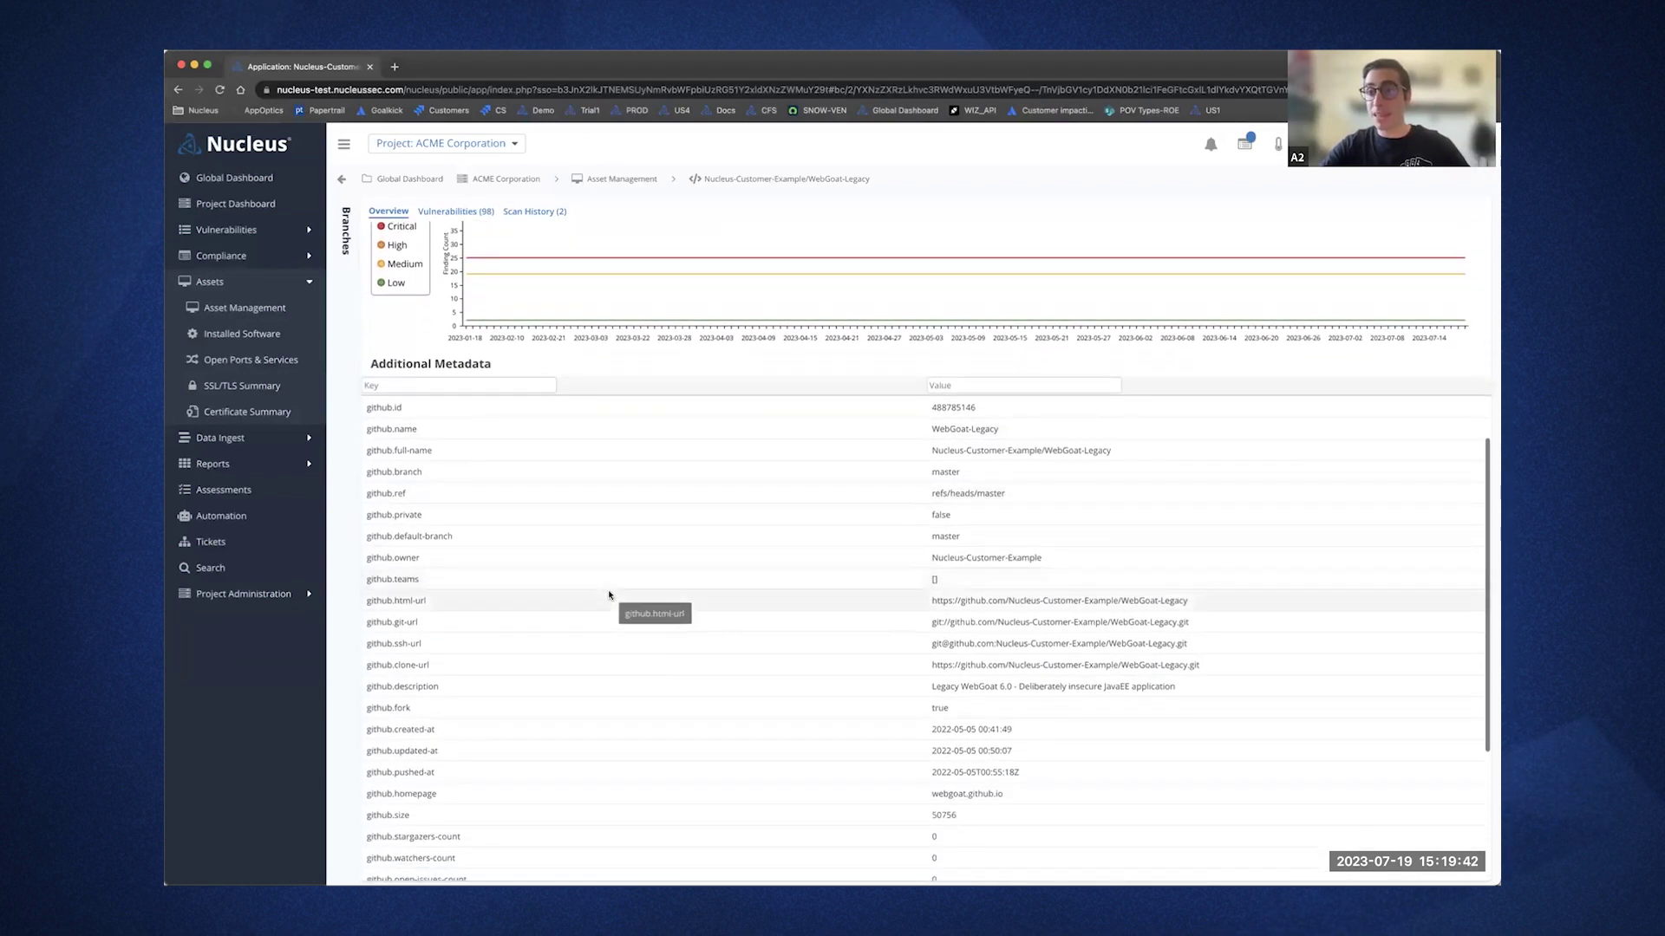
Go to Automation and list the 26 Asset Processing rules.
left_click(243, 513)
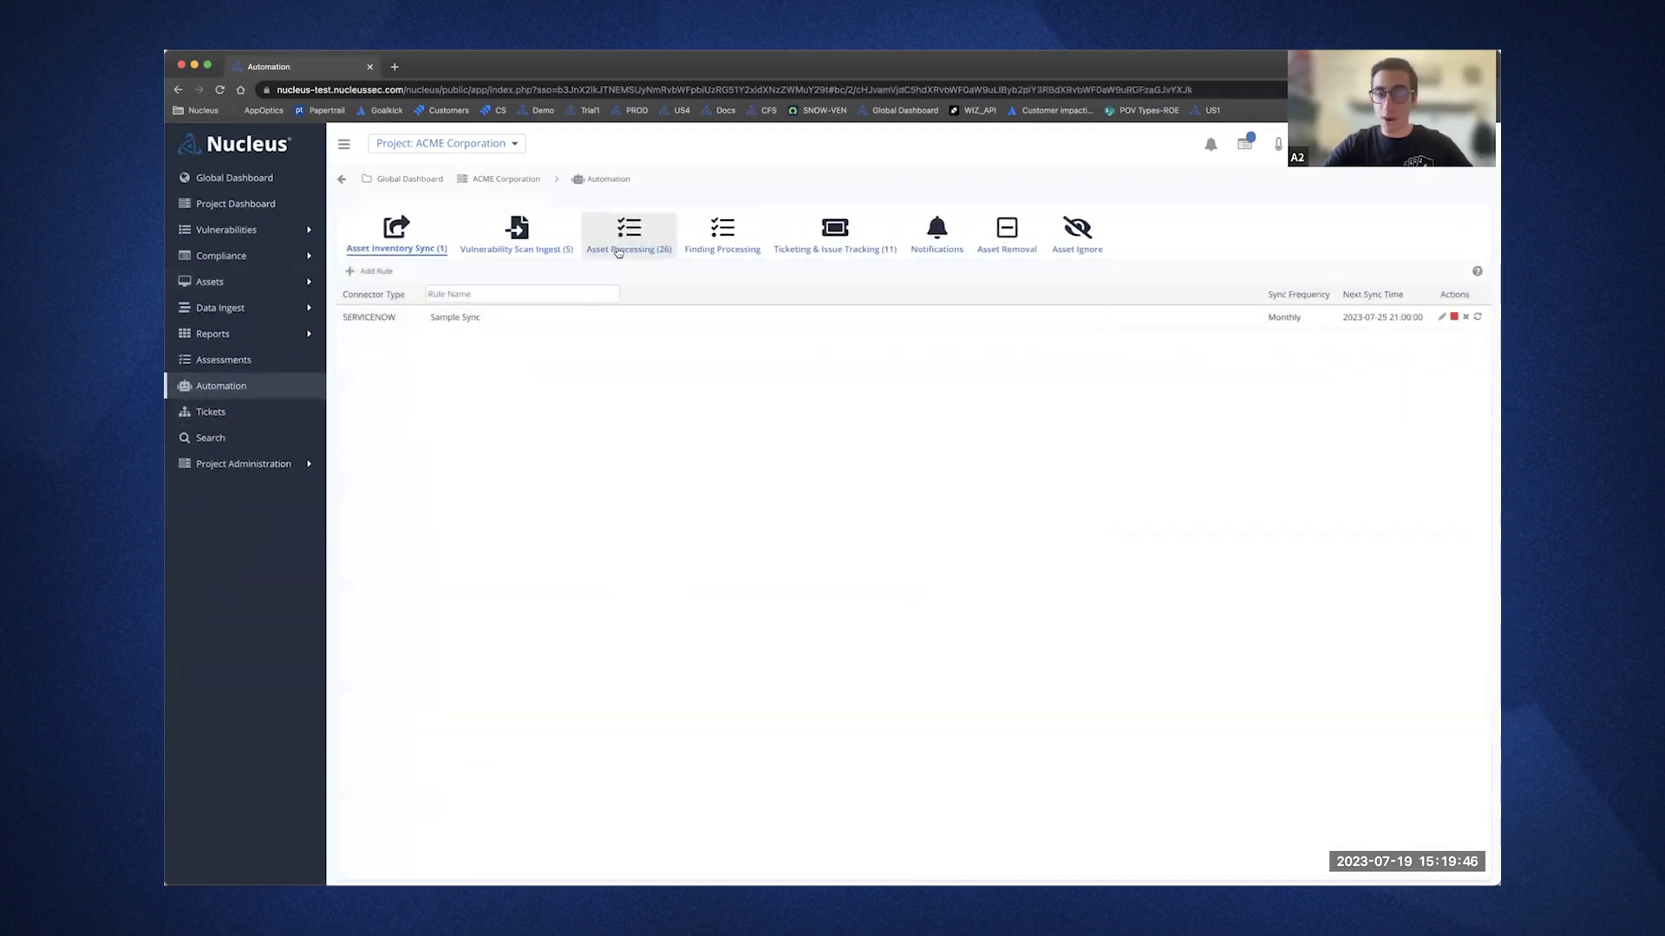
left_click(619, 251)
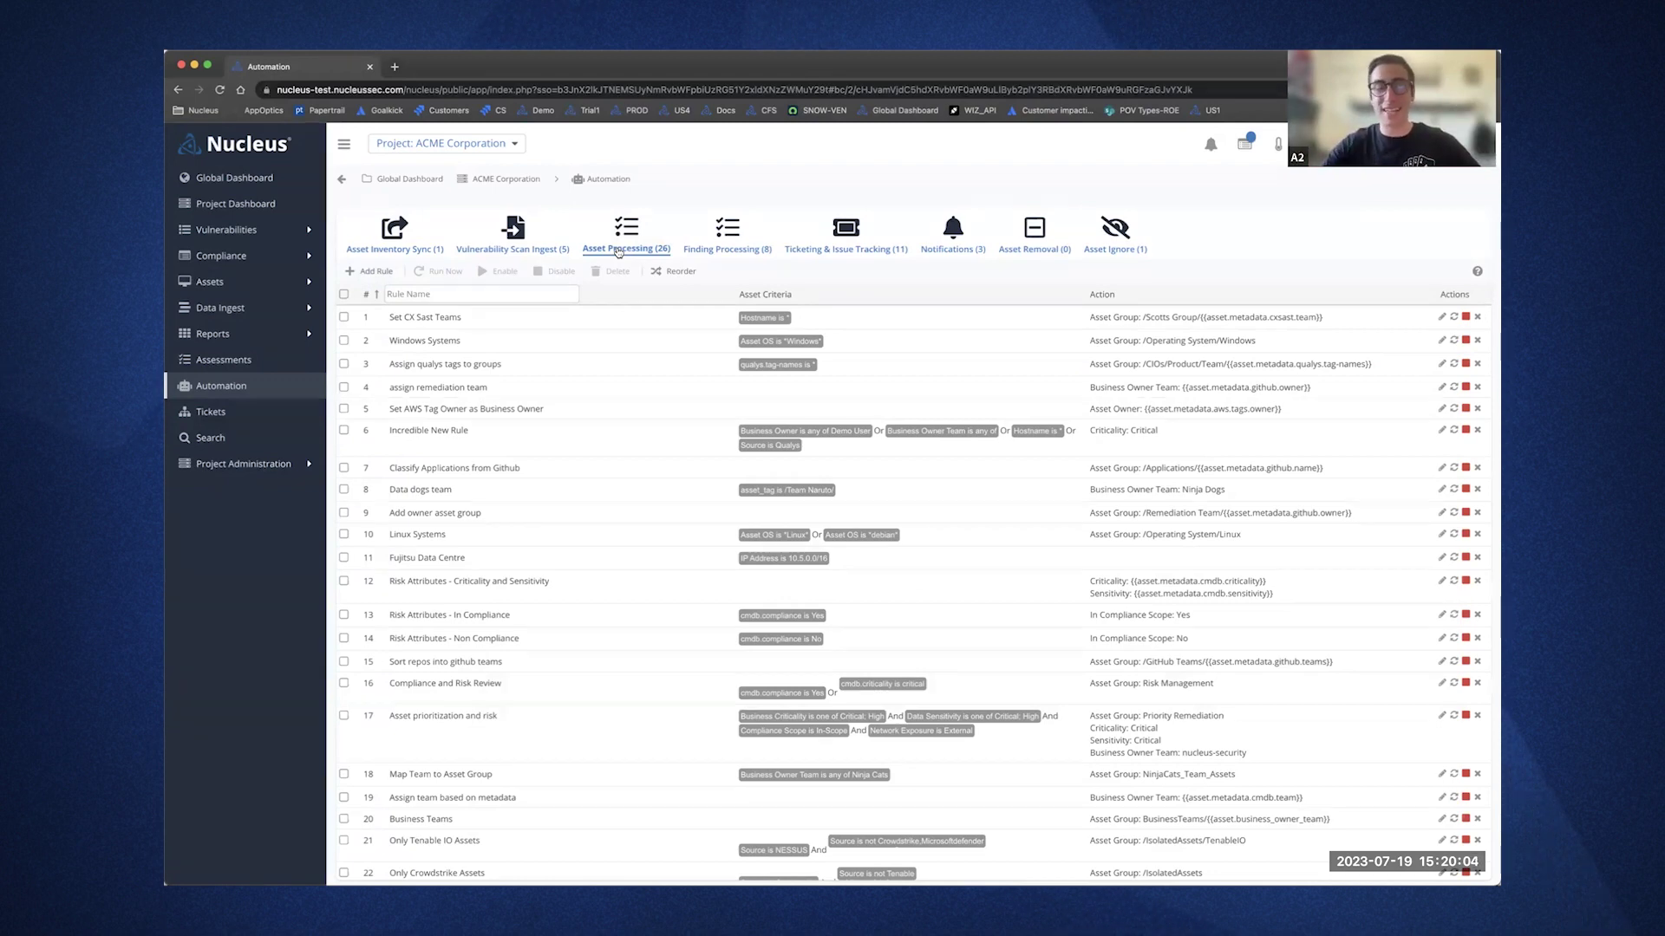
scroll(520, 356, "down", 1)
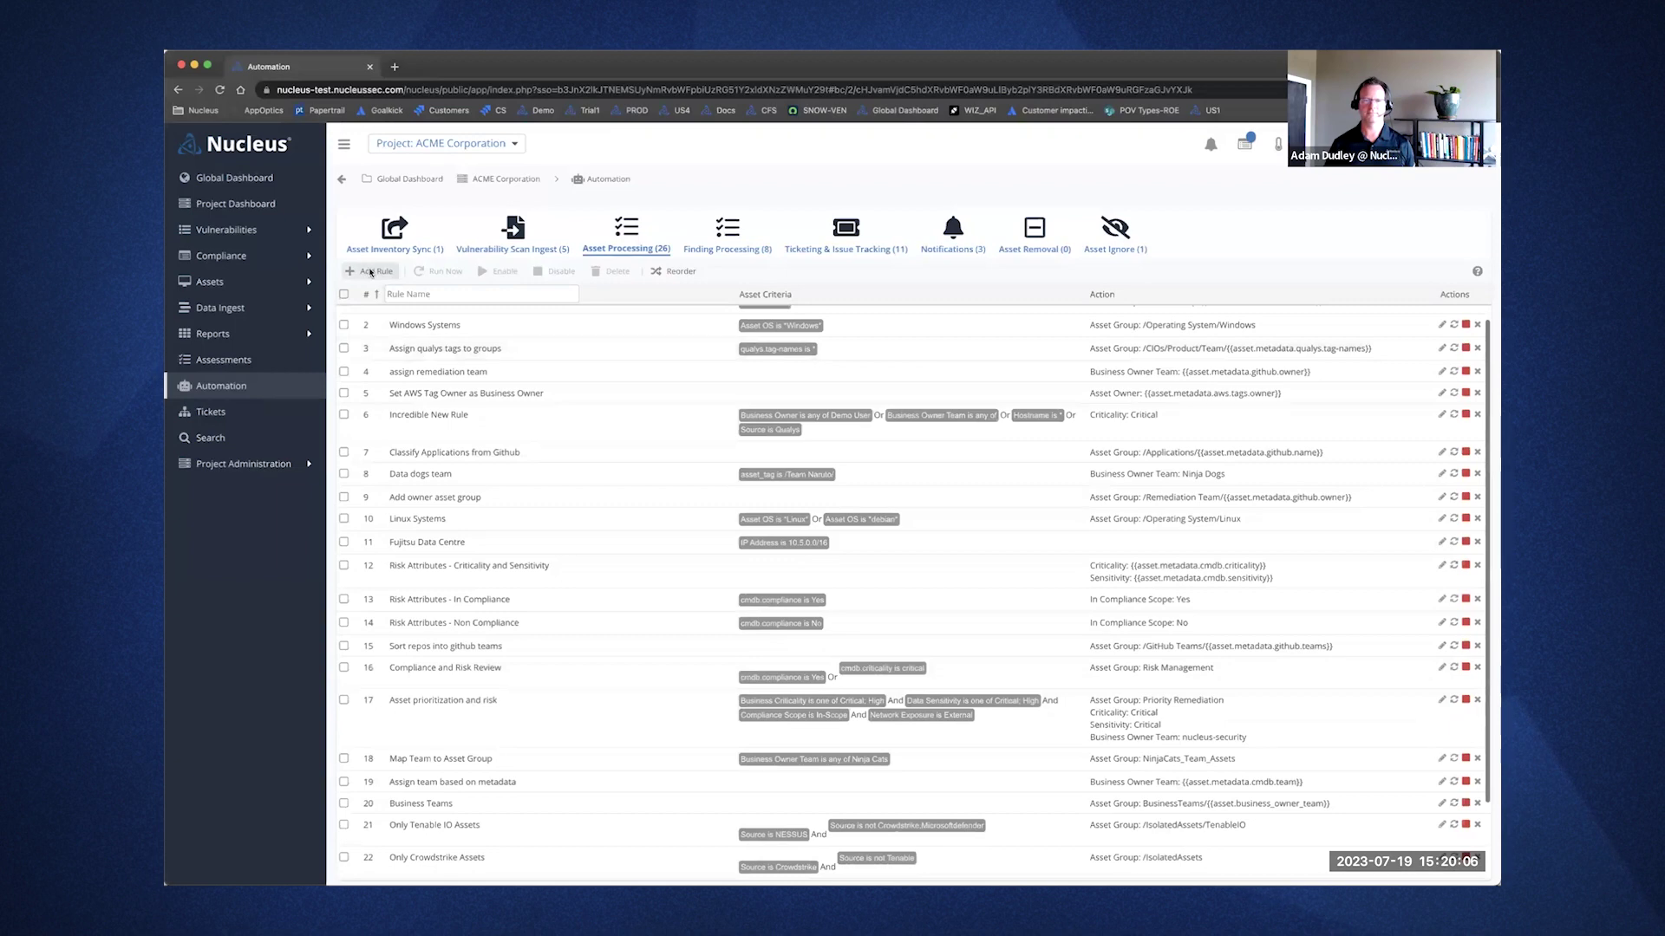
Add a new asset rule with criterion qualys.tracking-method is QAGENT.
left_click(372, 272)
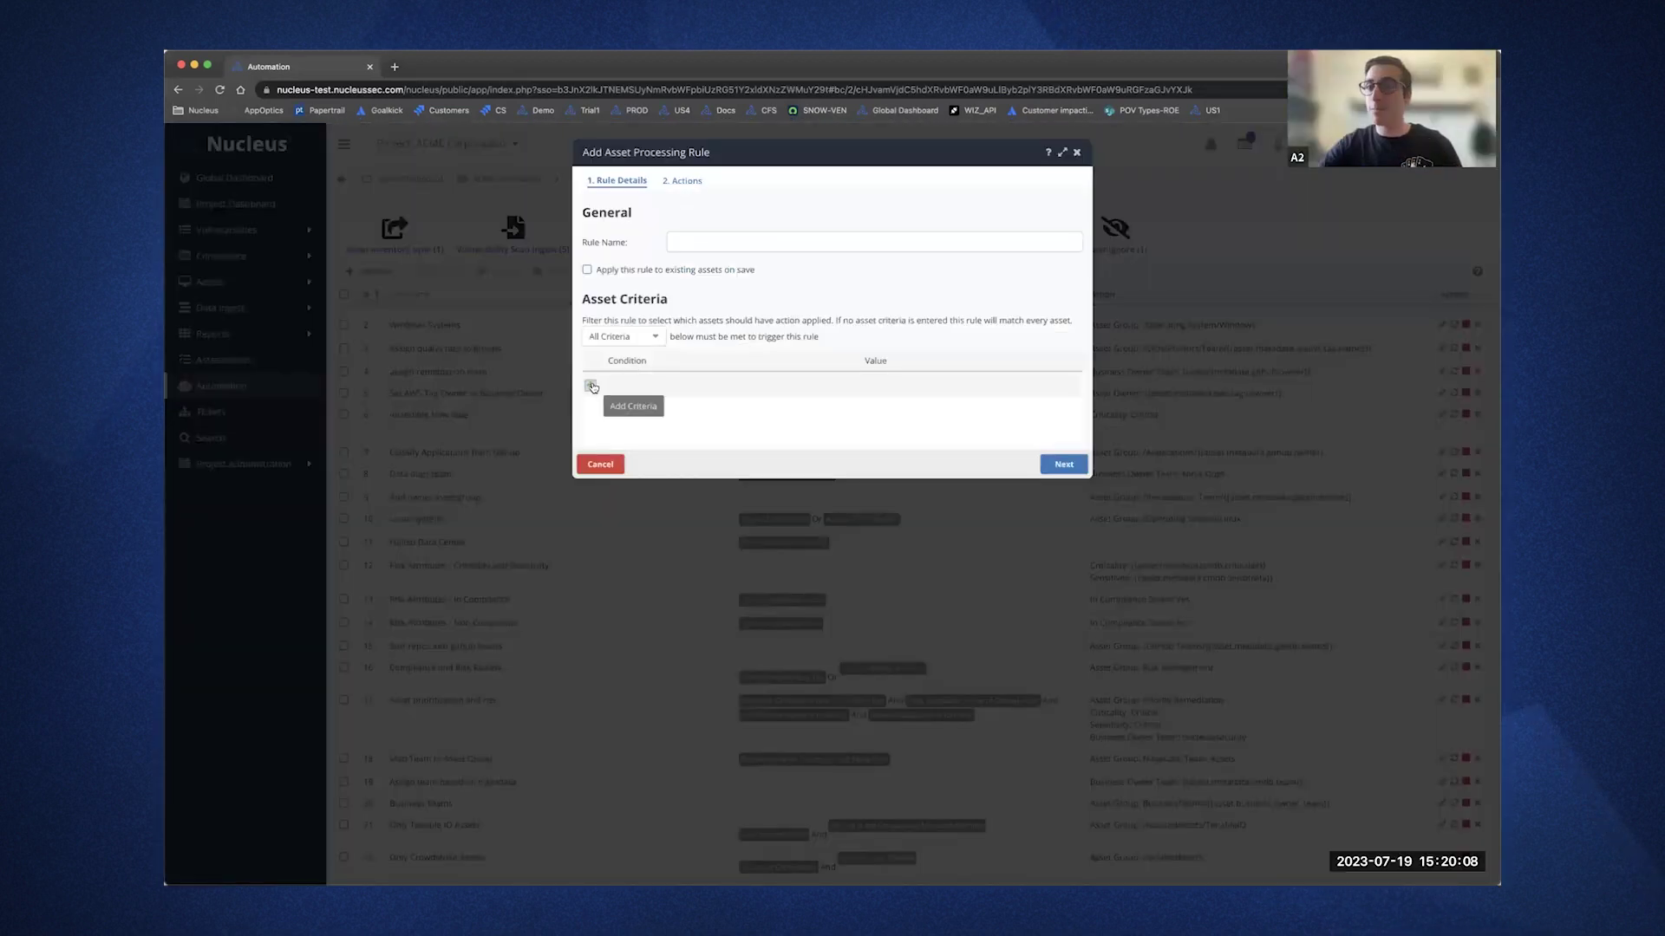
left_click(592, 387)
left_click(685, 385)
scroll(713, 439, "down", 2)
scroll(714, 439, "down", 10)
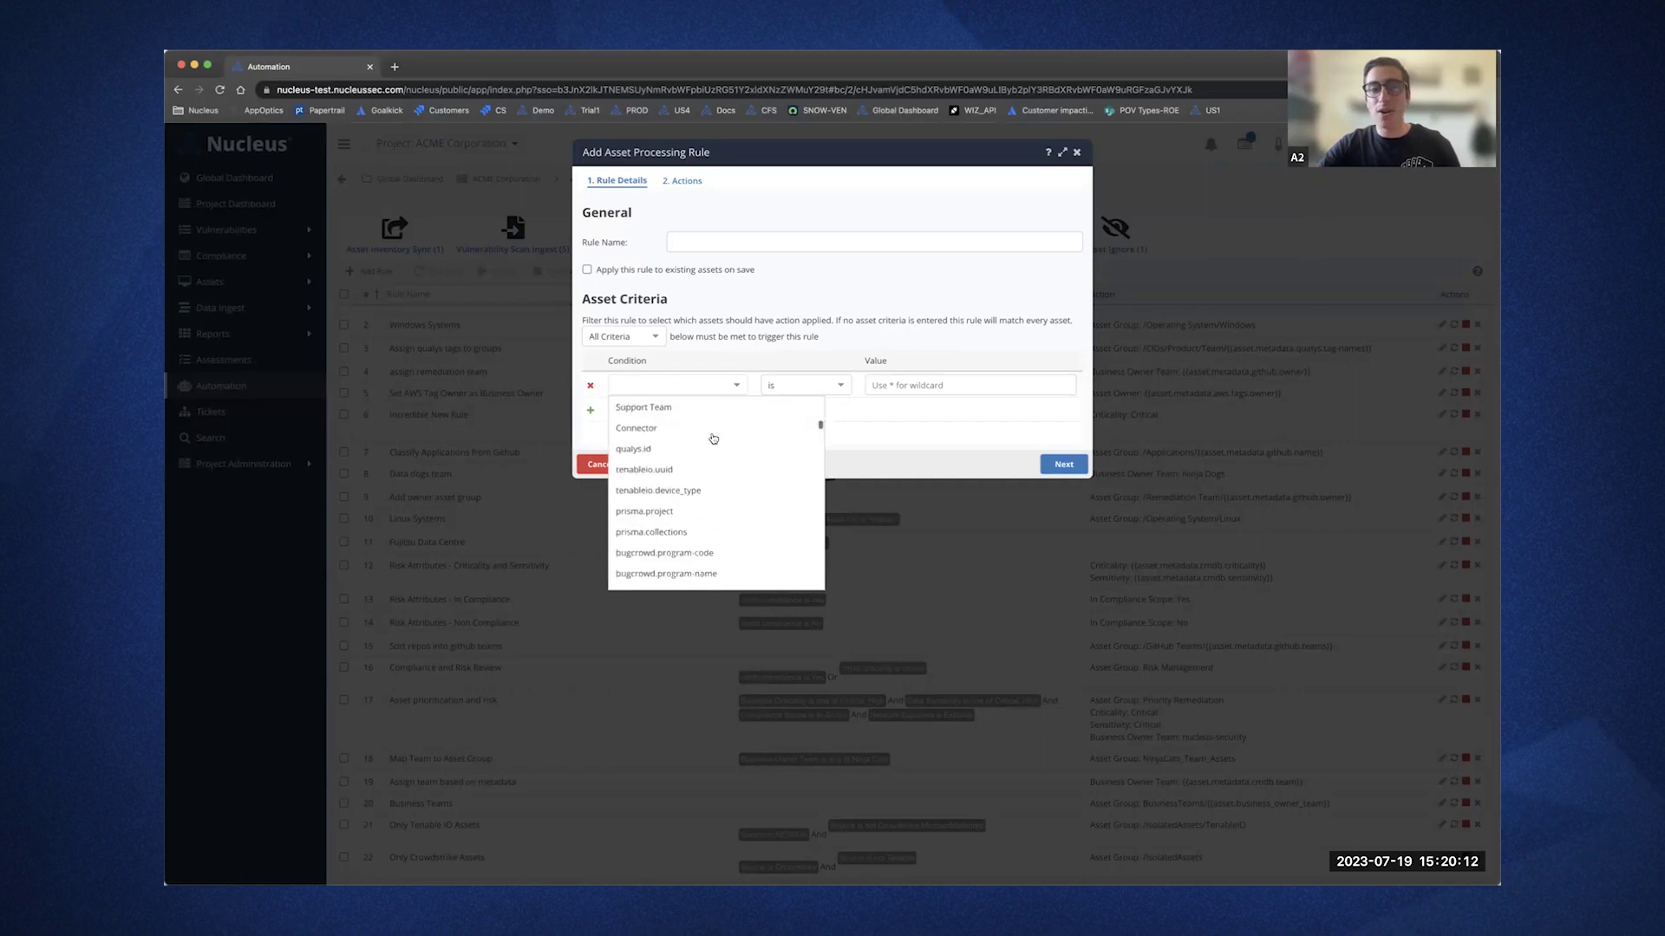
scroll(714, 439, "down", 5)
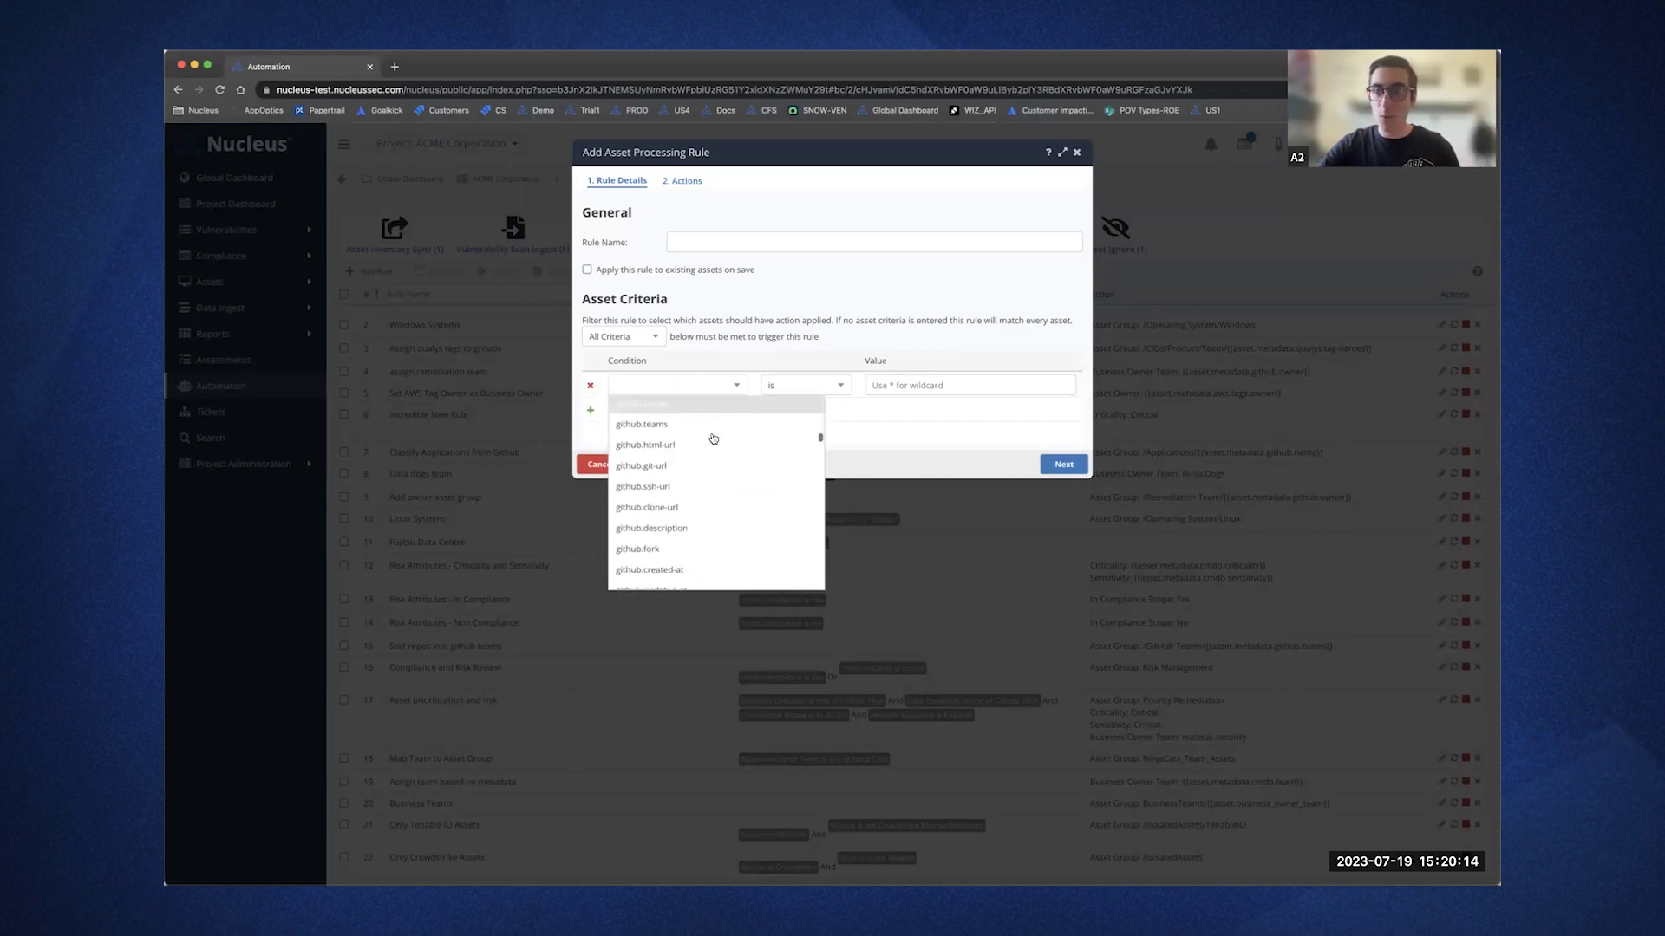
scroll(714, 439, "down", 3)
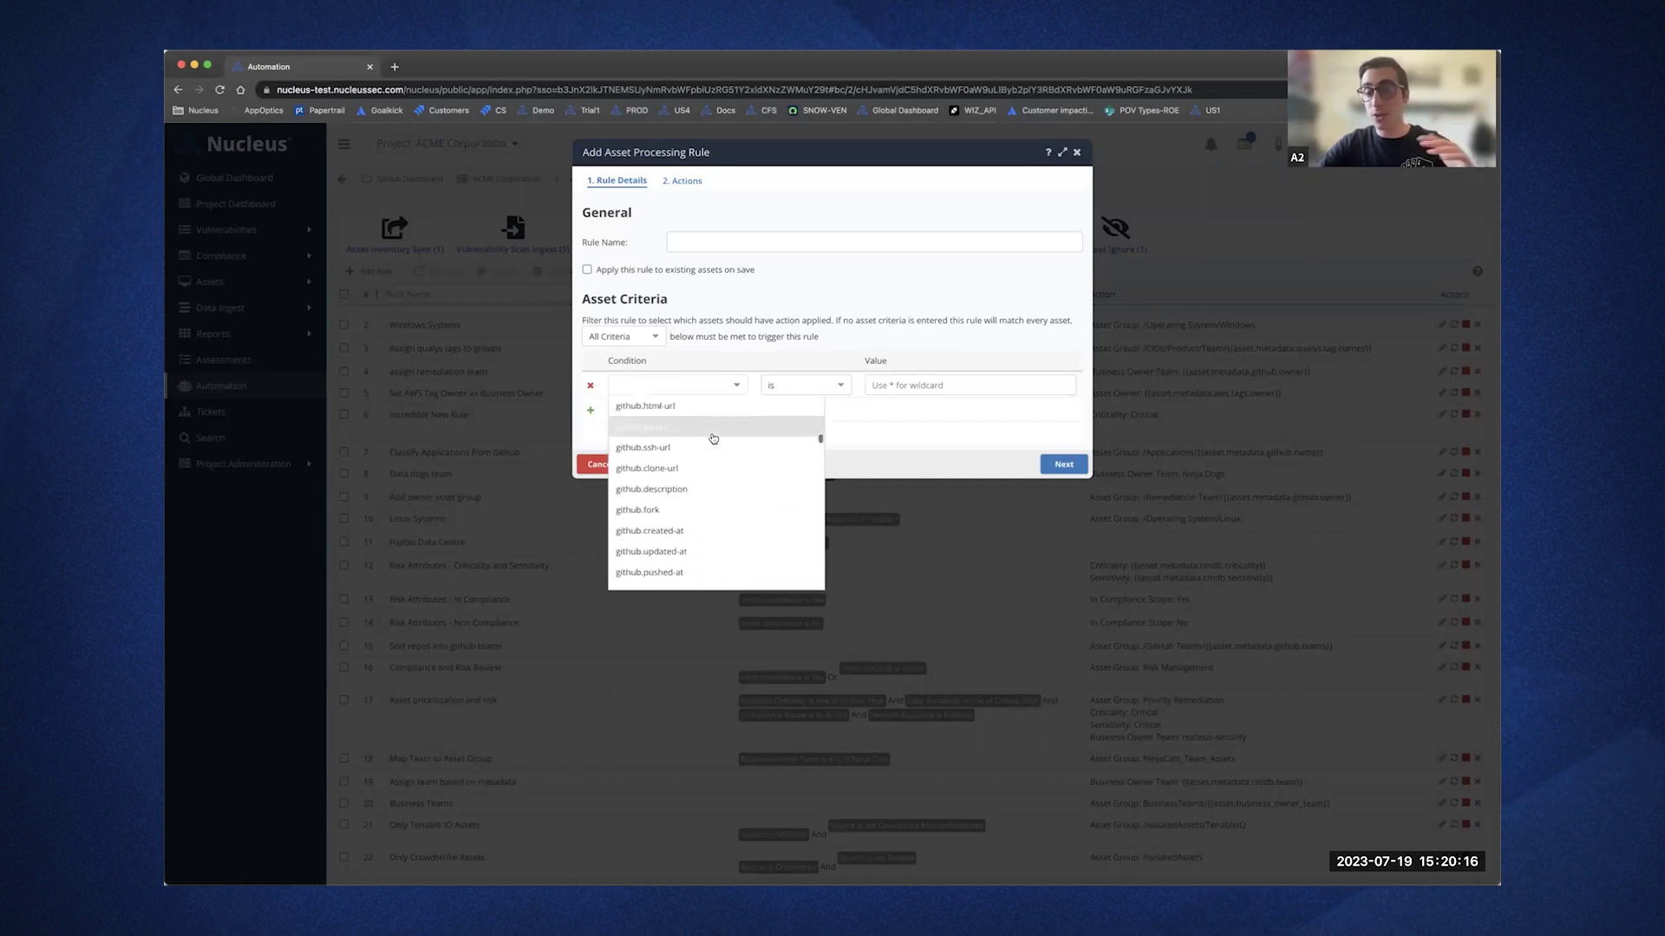
scroll(714, 439, "down", 5)
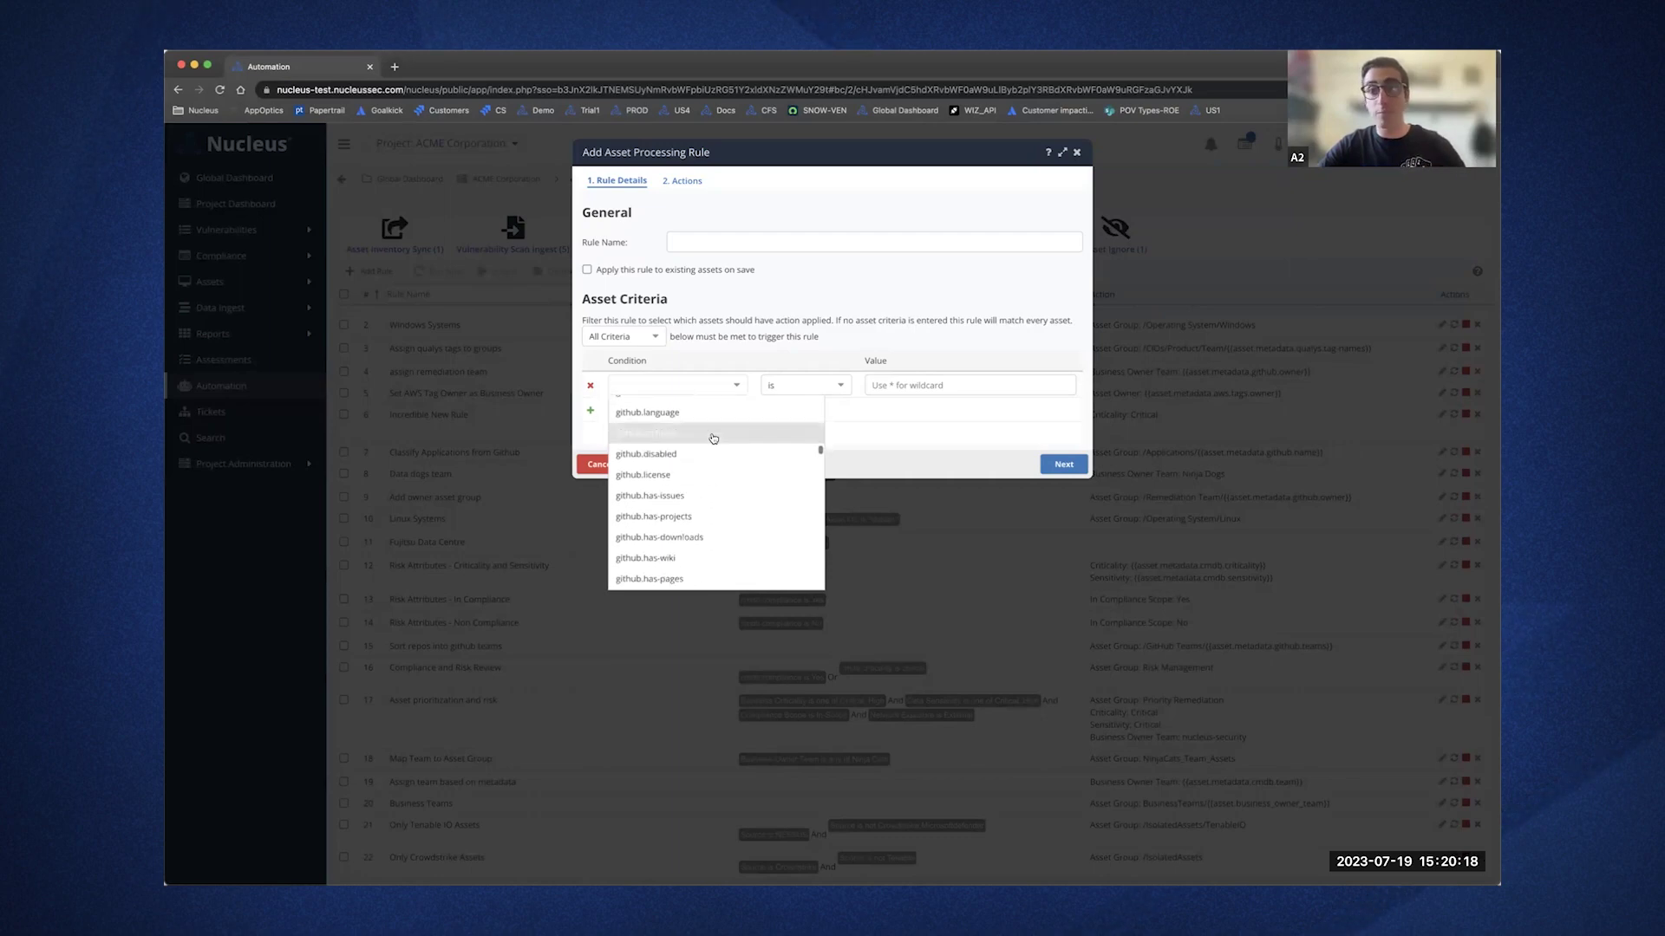
scroll(714, 439, "down", 5)
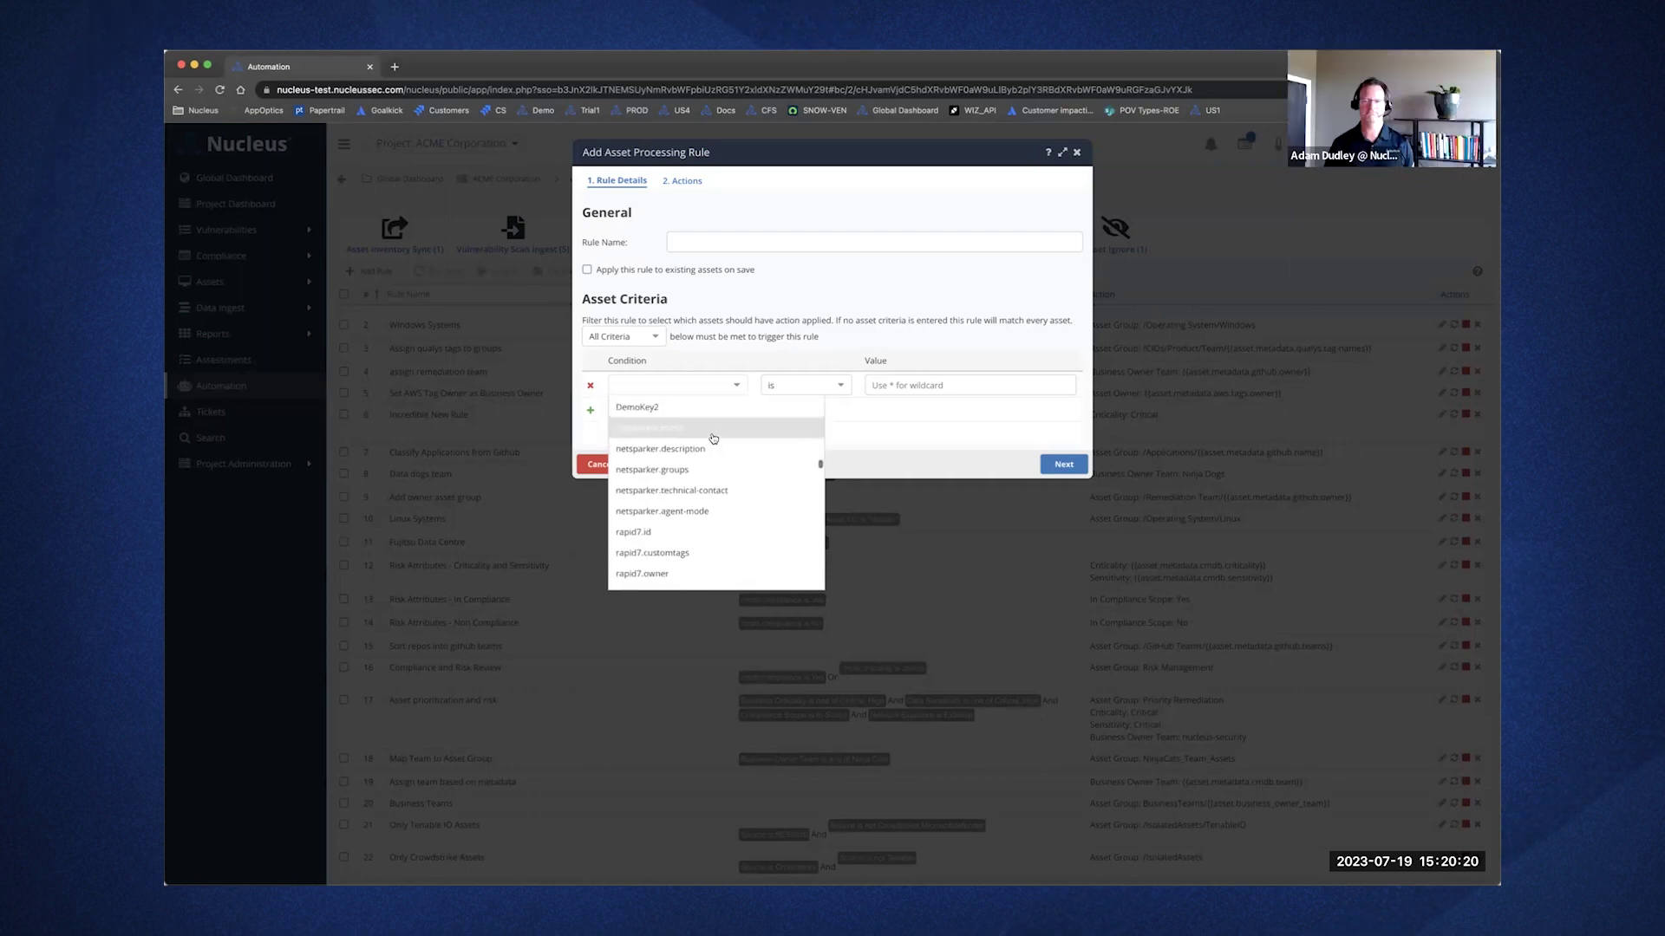
type("qua")
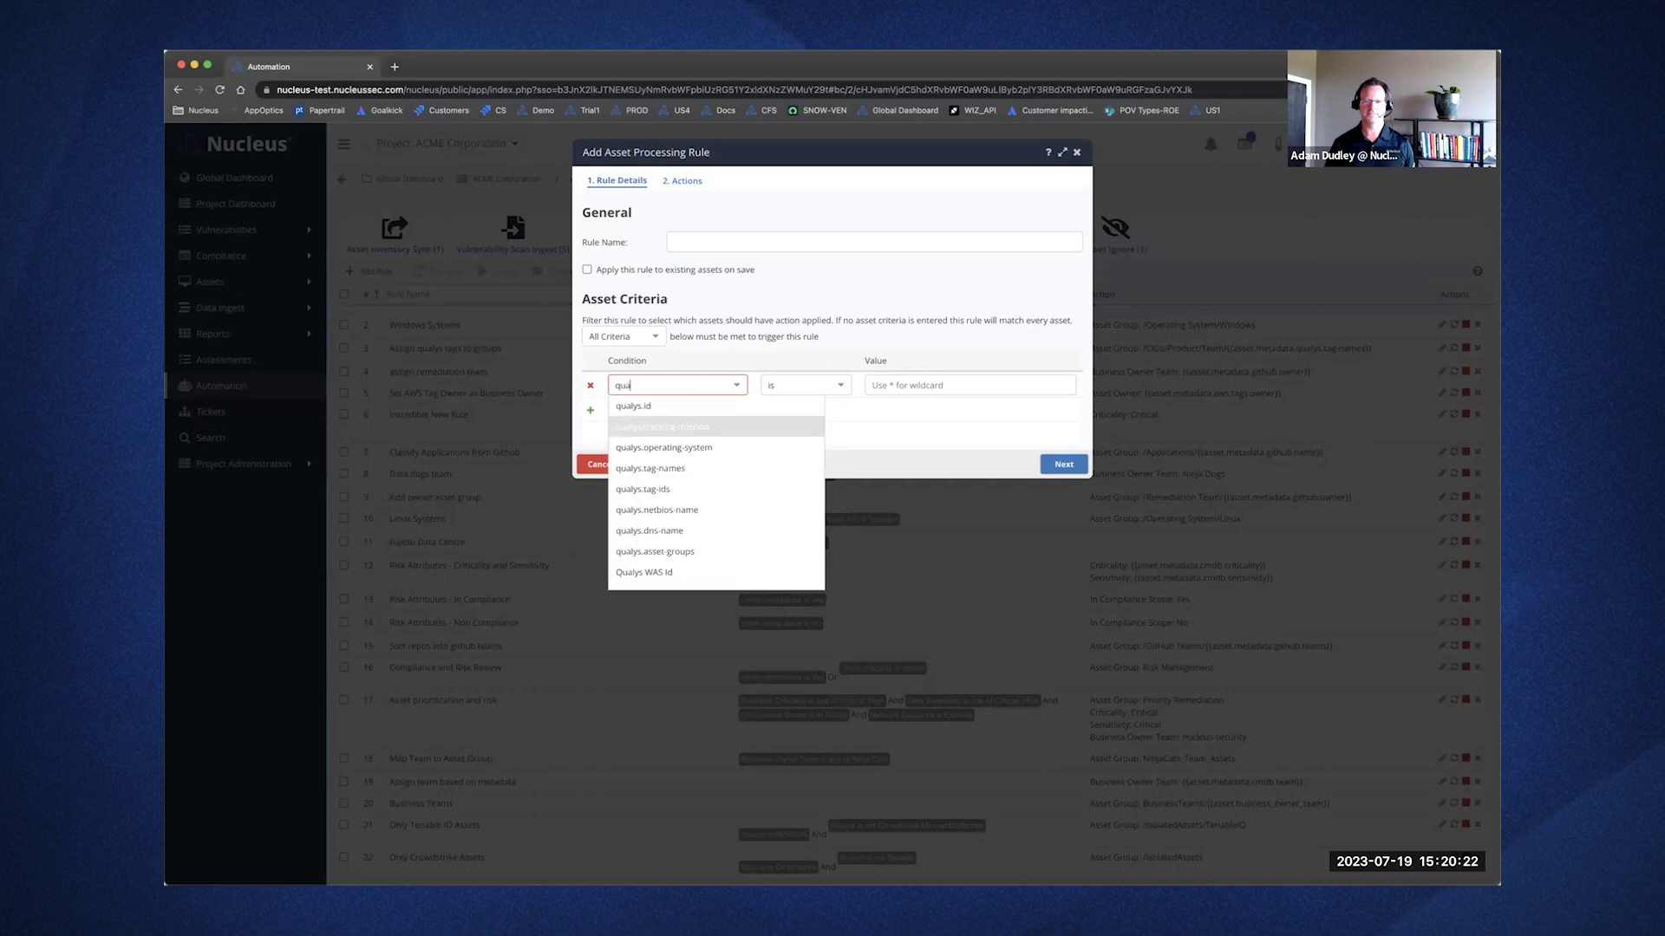
left_click(662, 427)
left_click(919, 385)
type("QAGENT")
Add criterion tenableio.device_type is HOST and make the rule match Any Criteria.
left_click(590, 410)
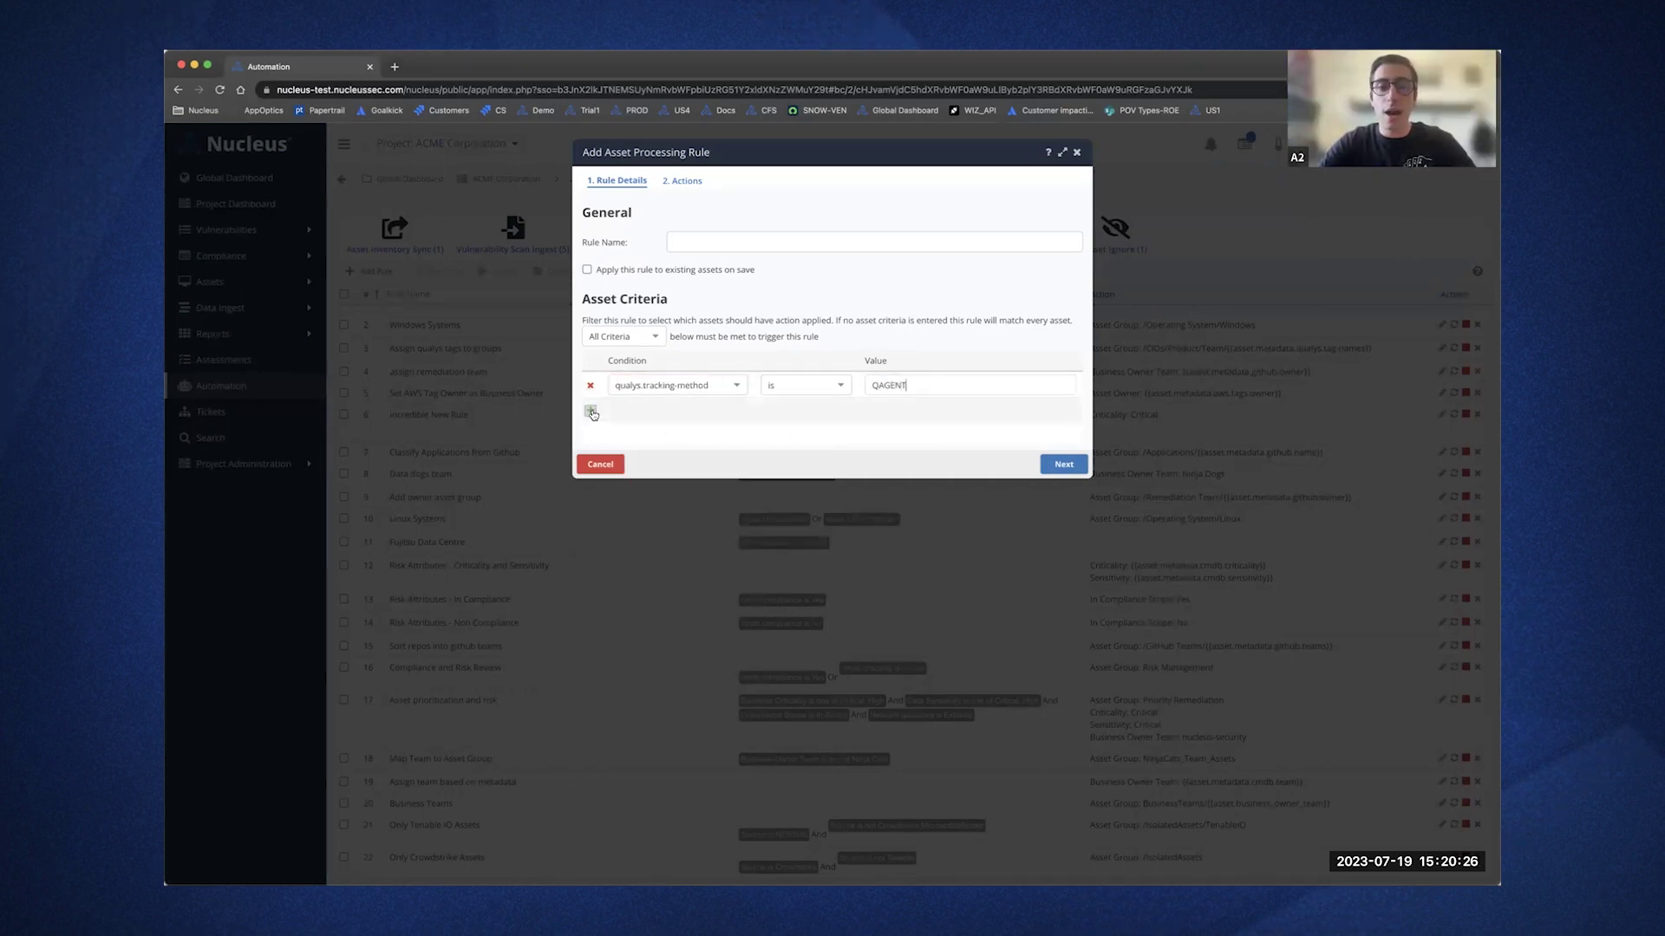
left_click(711, 411)
type("ten")
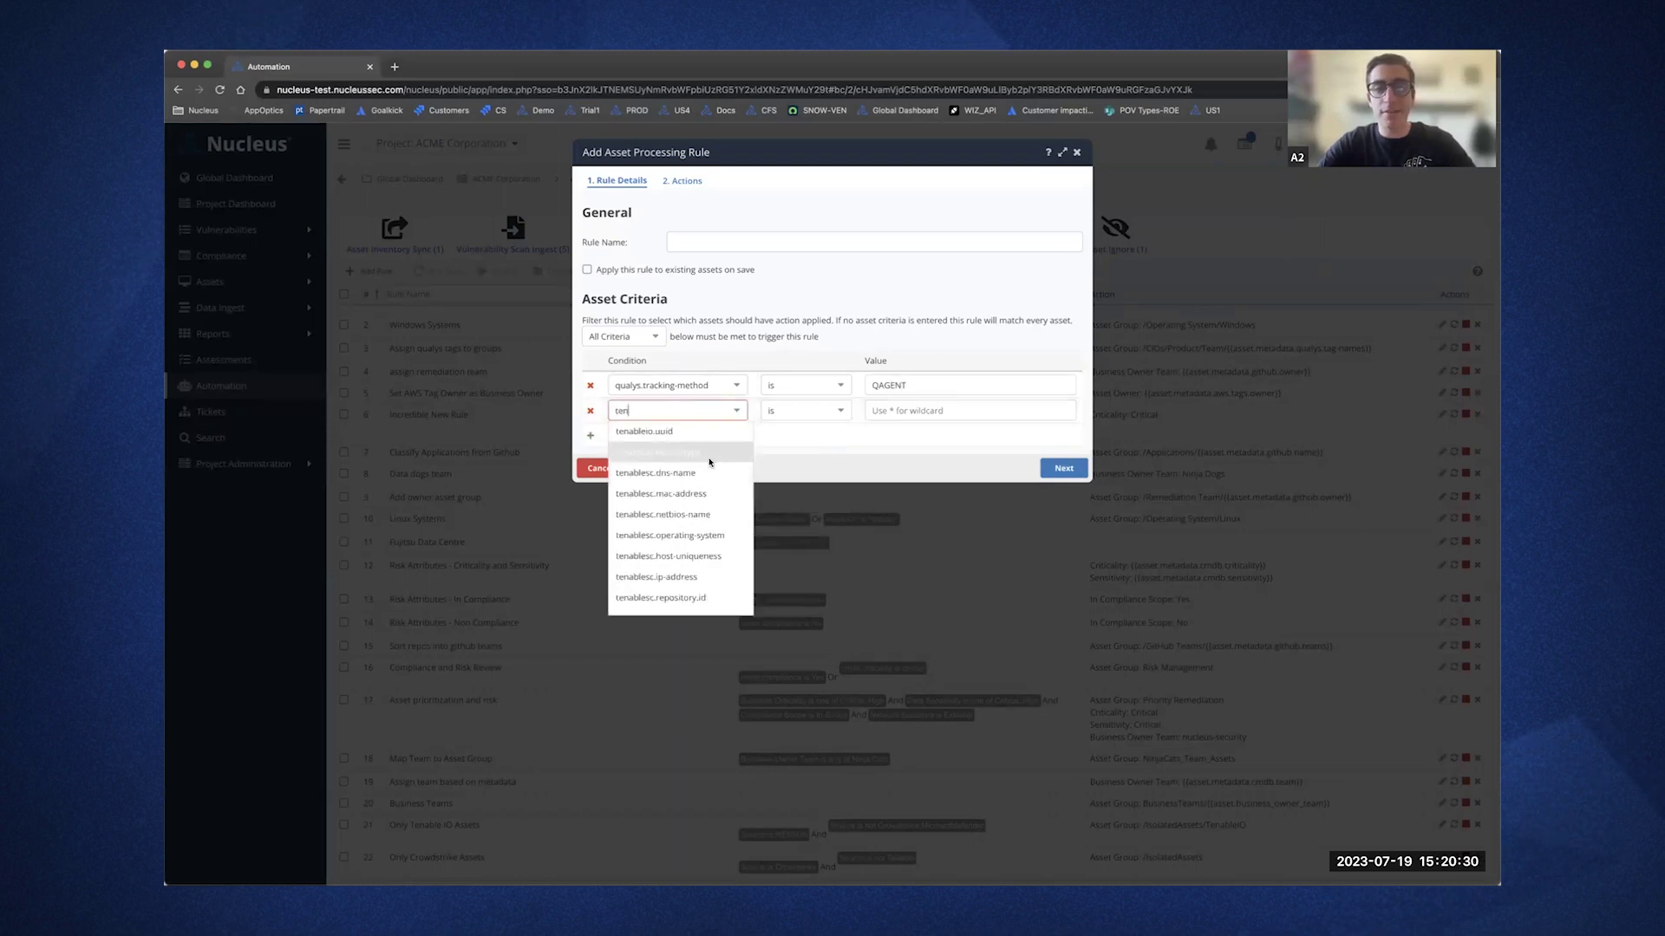
left_click(659, 452)
left_click(919, 410)
type("HOSTY")
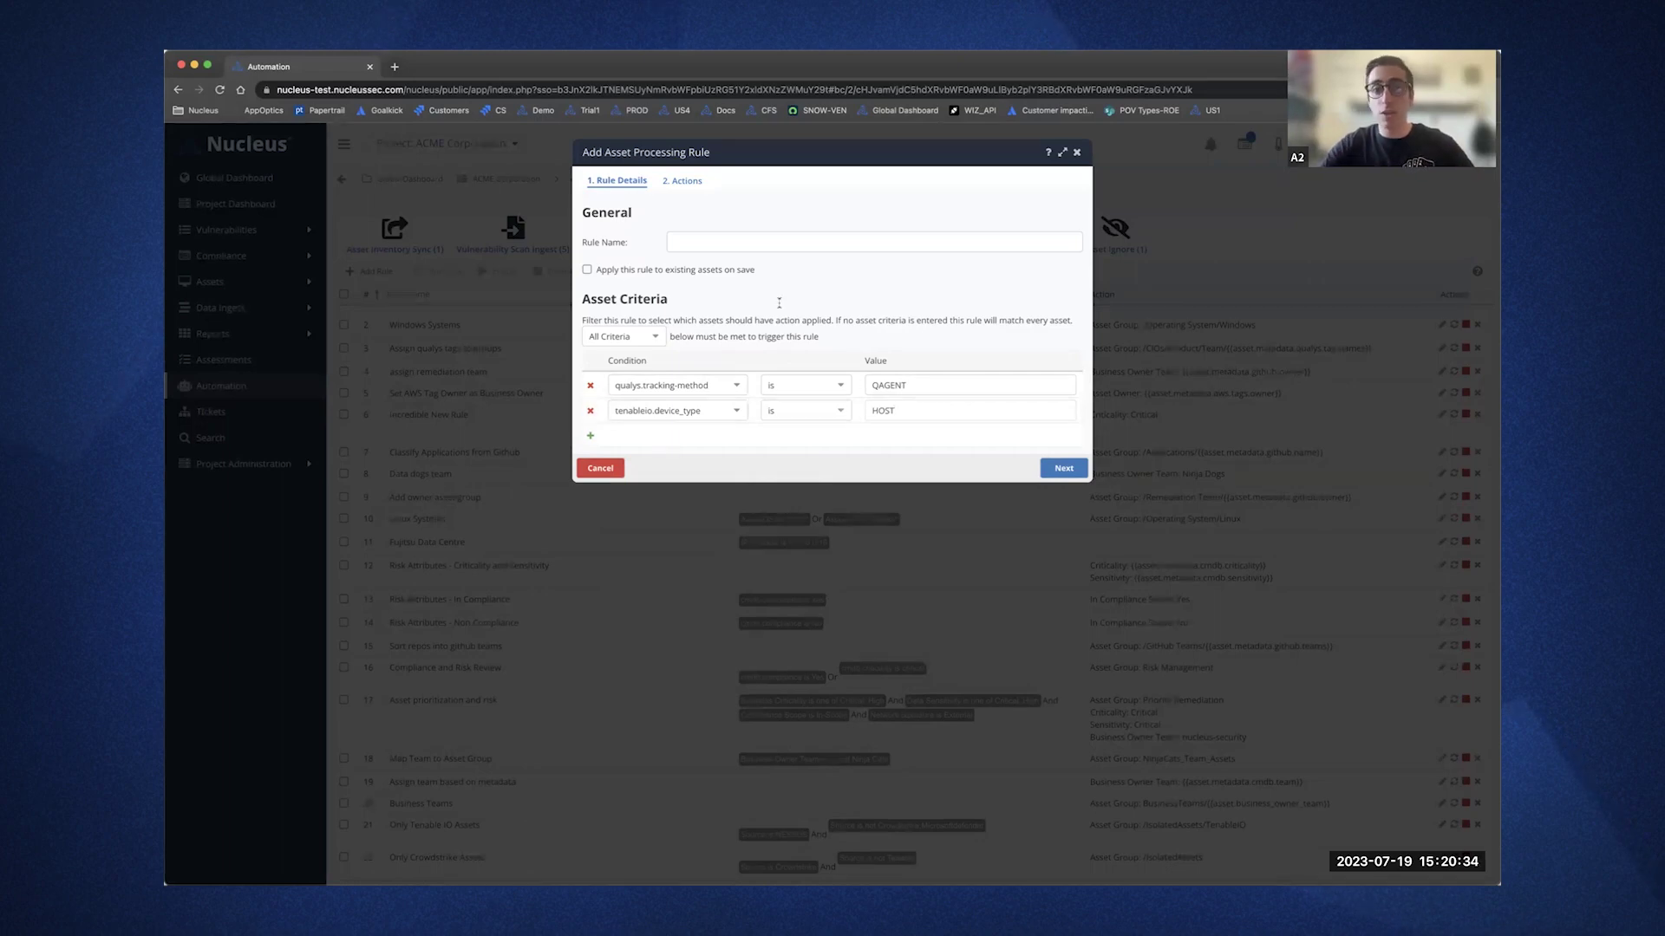
left_click(622, 336)
left_click(613, 384)
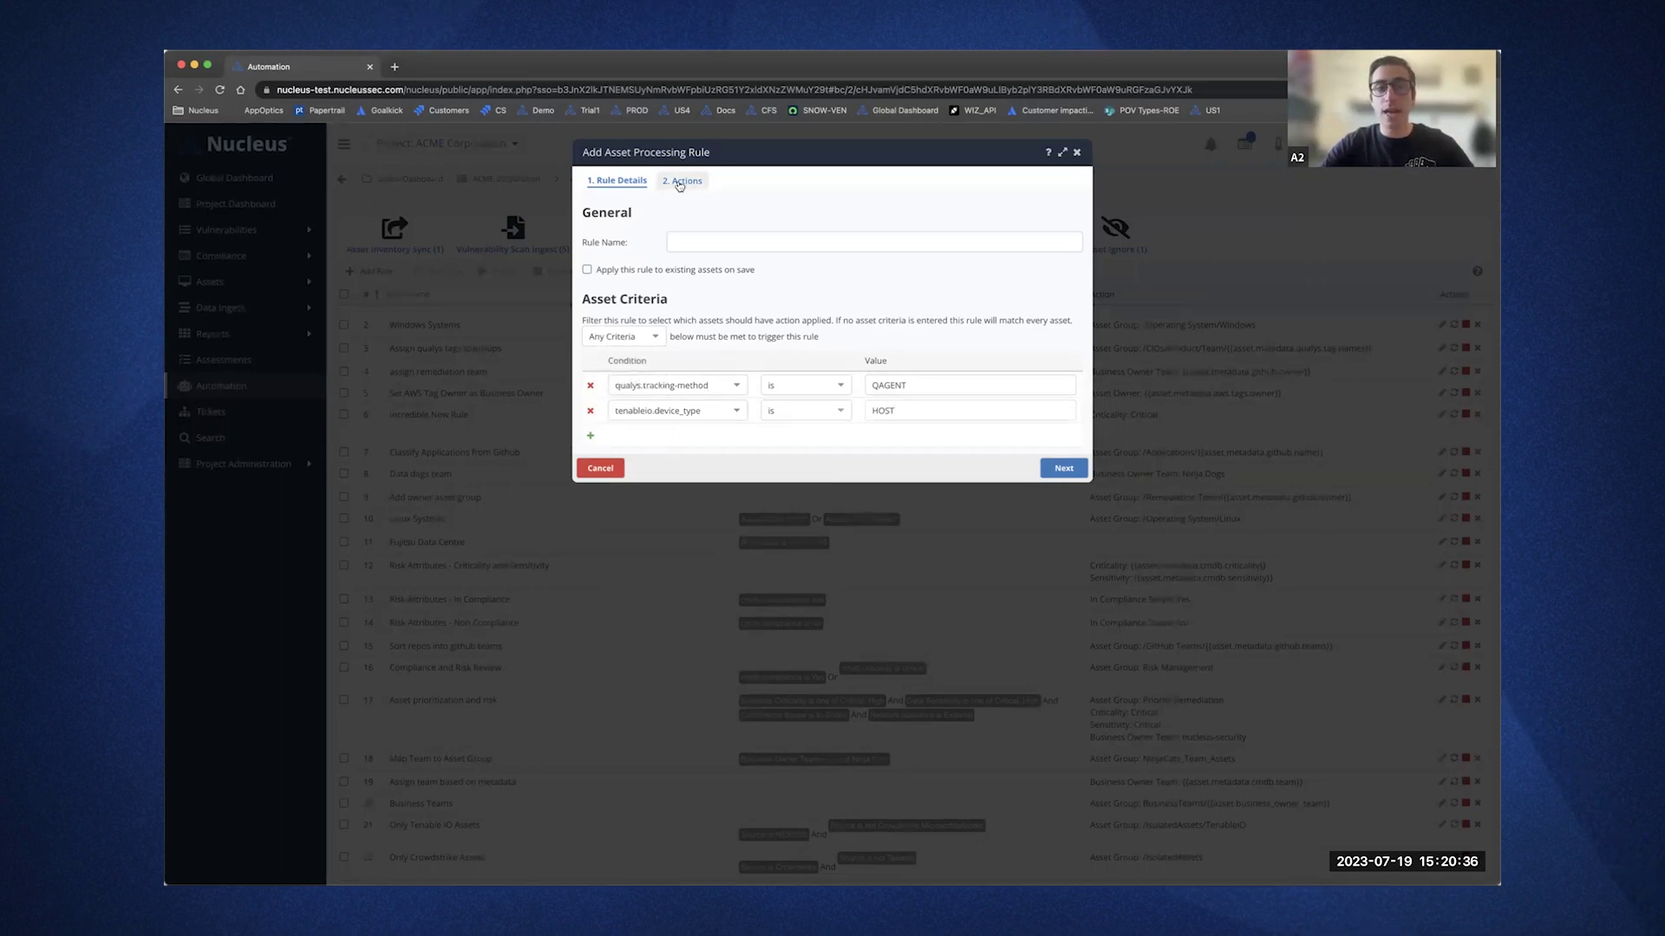
In Actions, set Business Criticality from the dynamic field {{asset.metadata.SNOW.criticality}}.
left_click(682, 181)
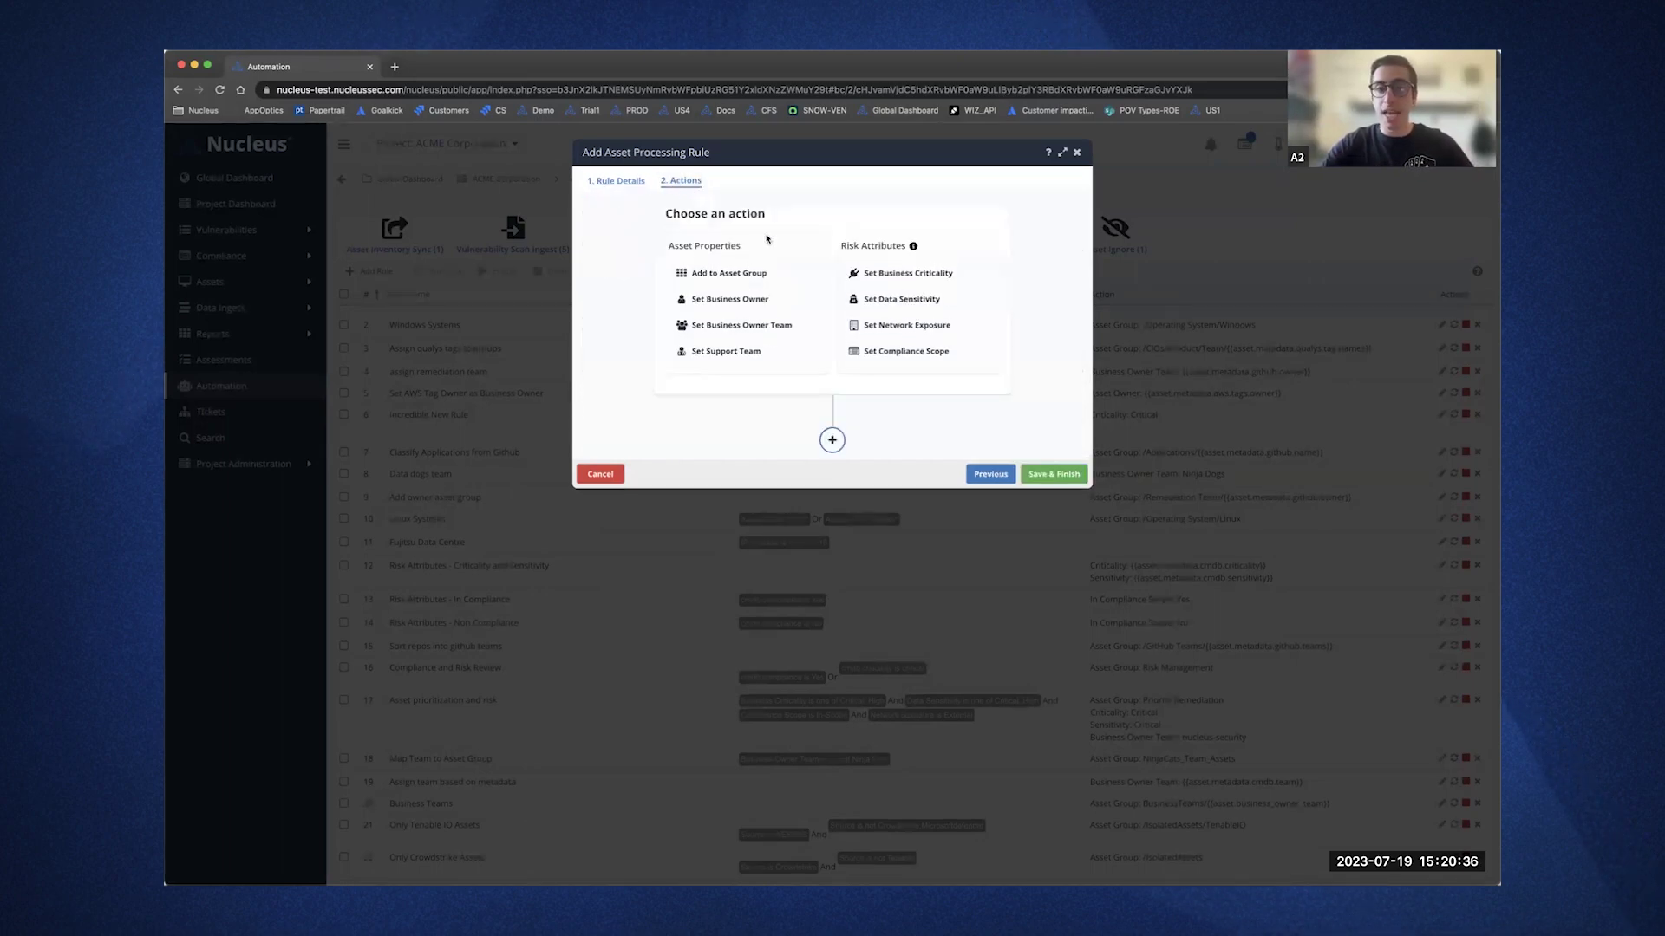
left_click(906, 274)
left_click(985, 267)
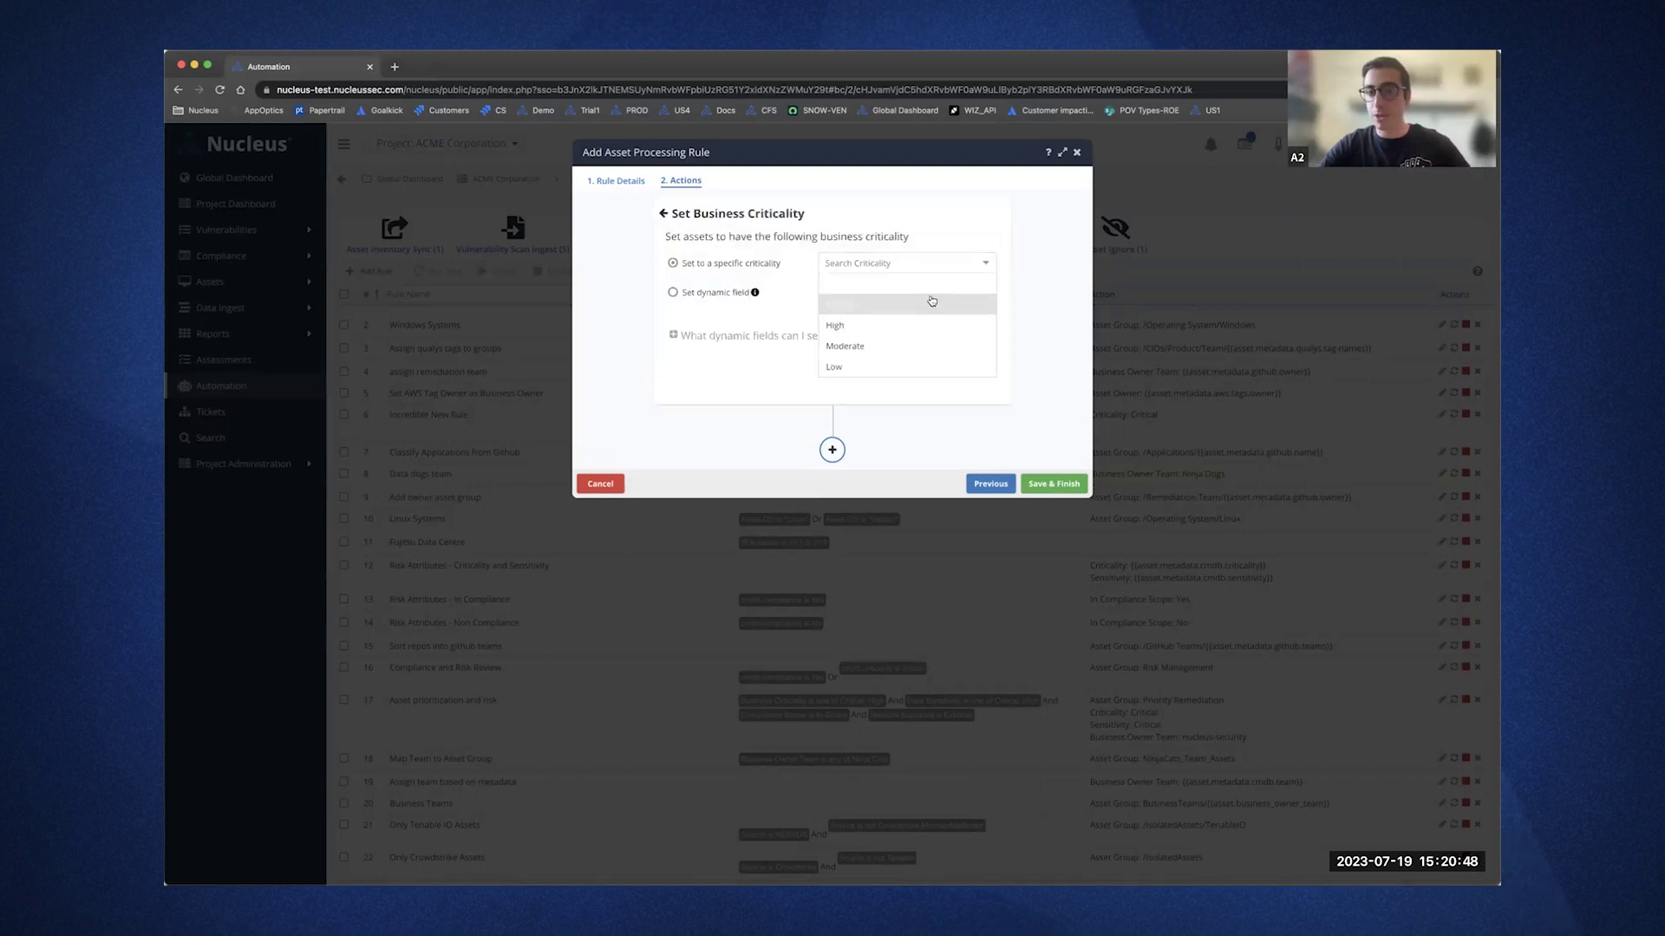
left_click(707, 295)
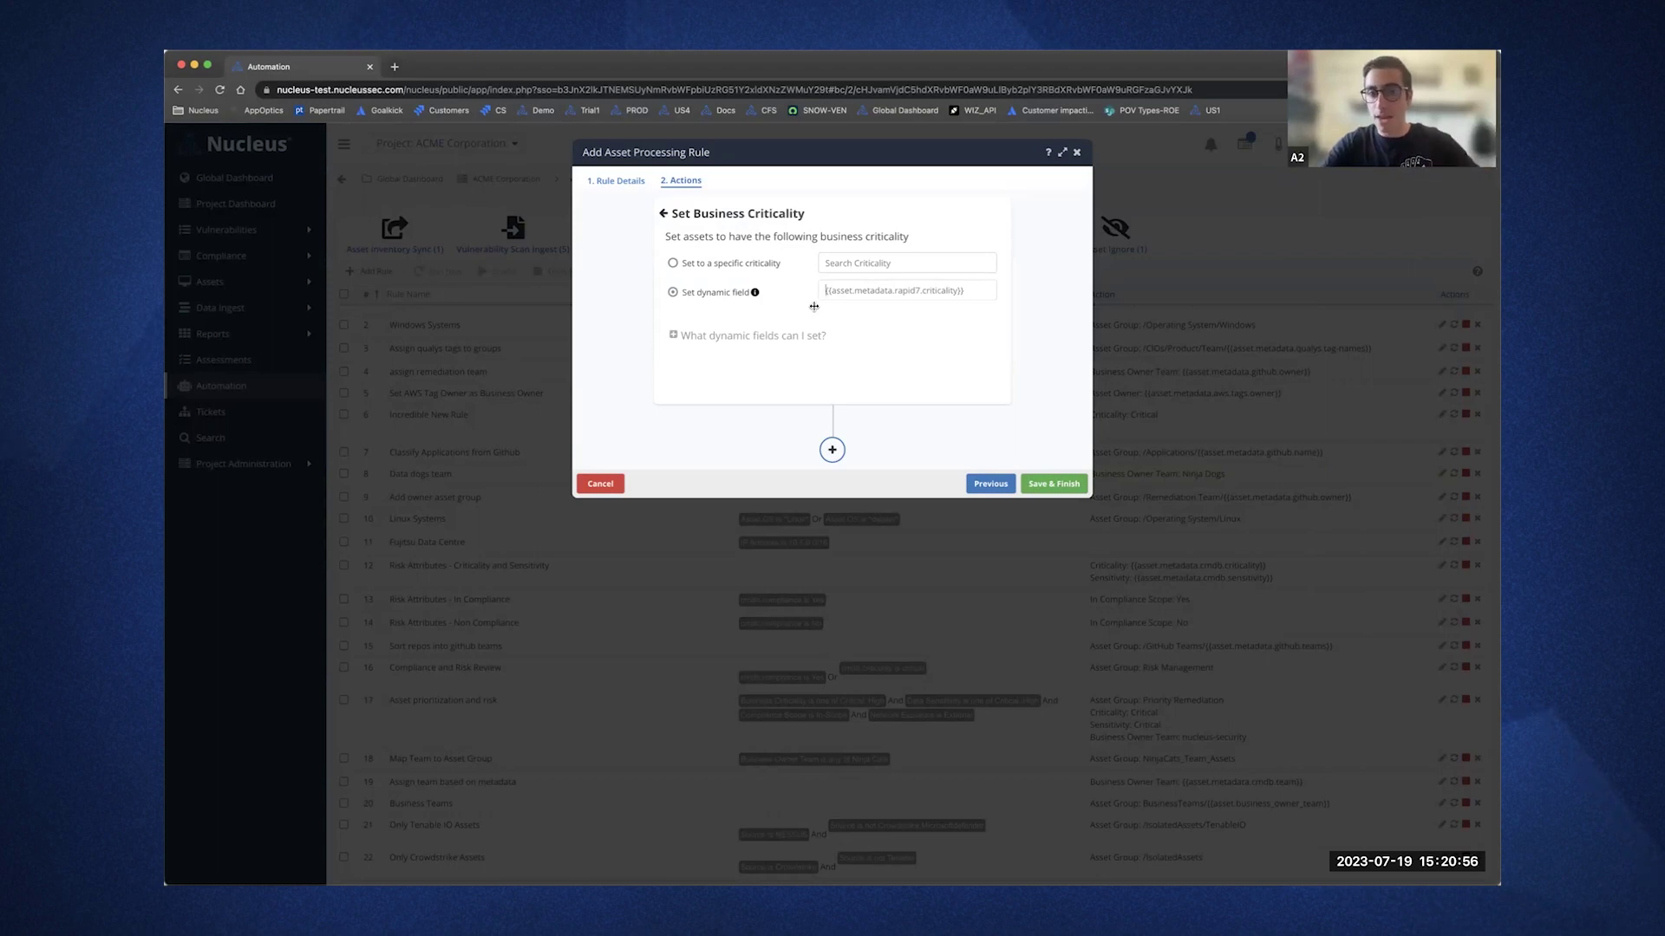
type("{{ass")
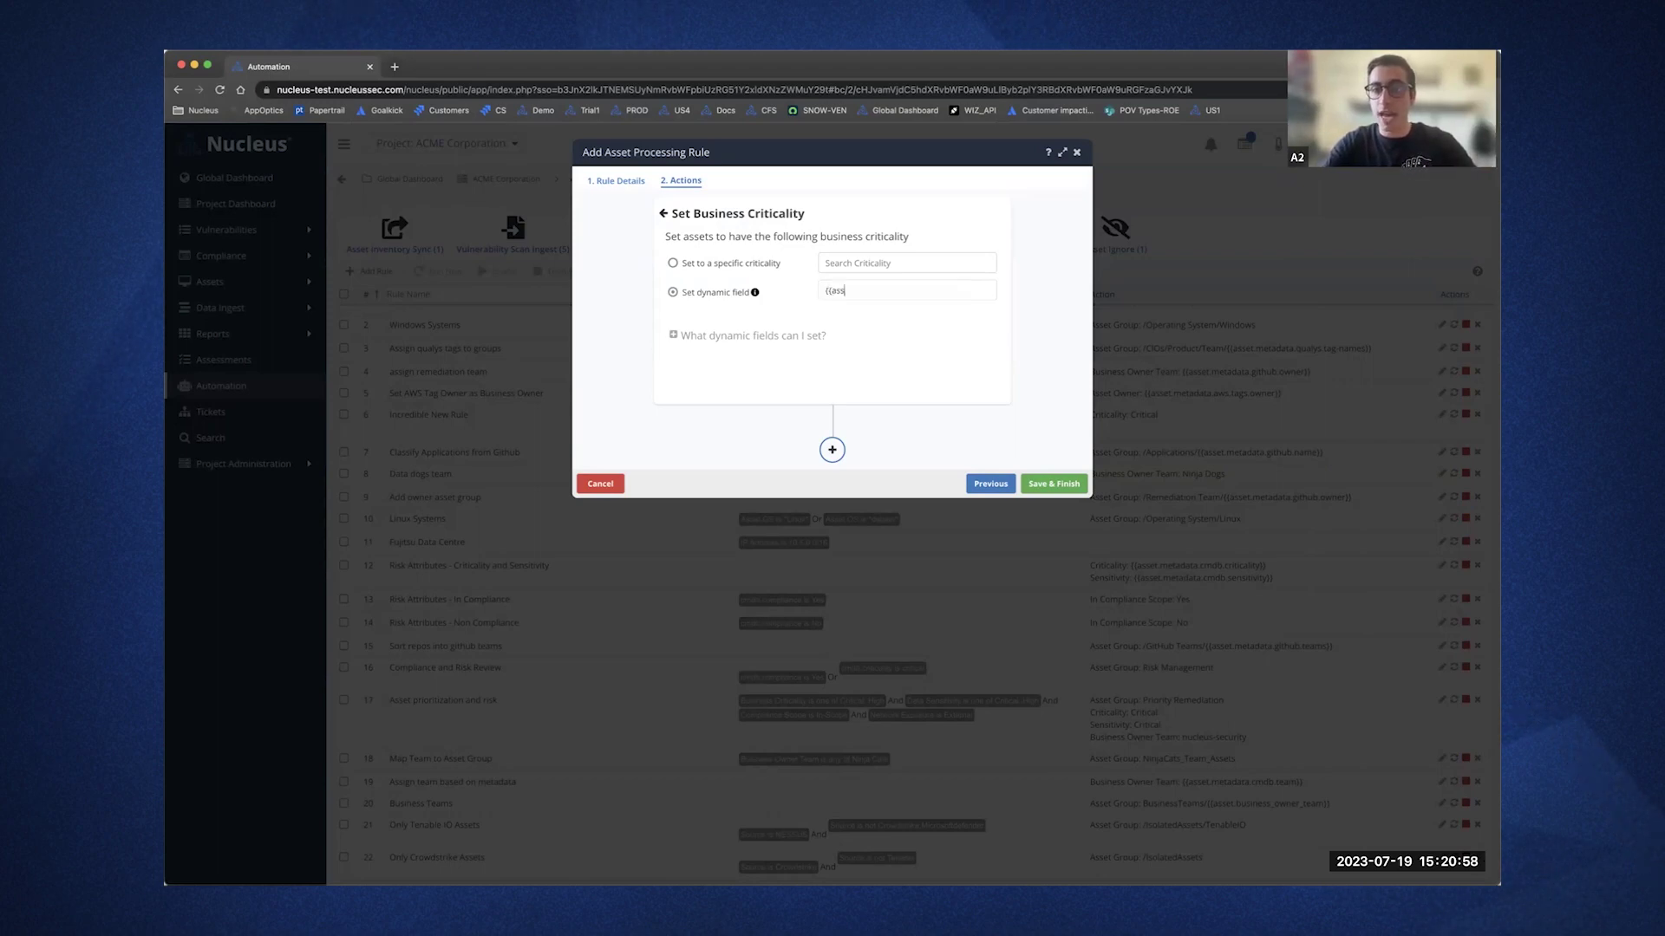
type("et.metda")
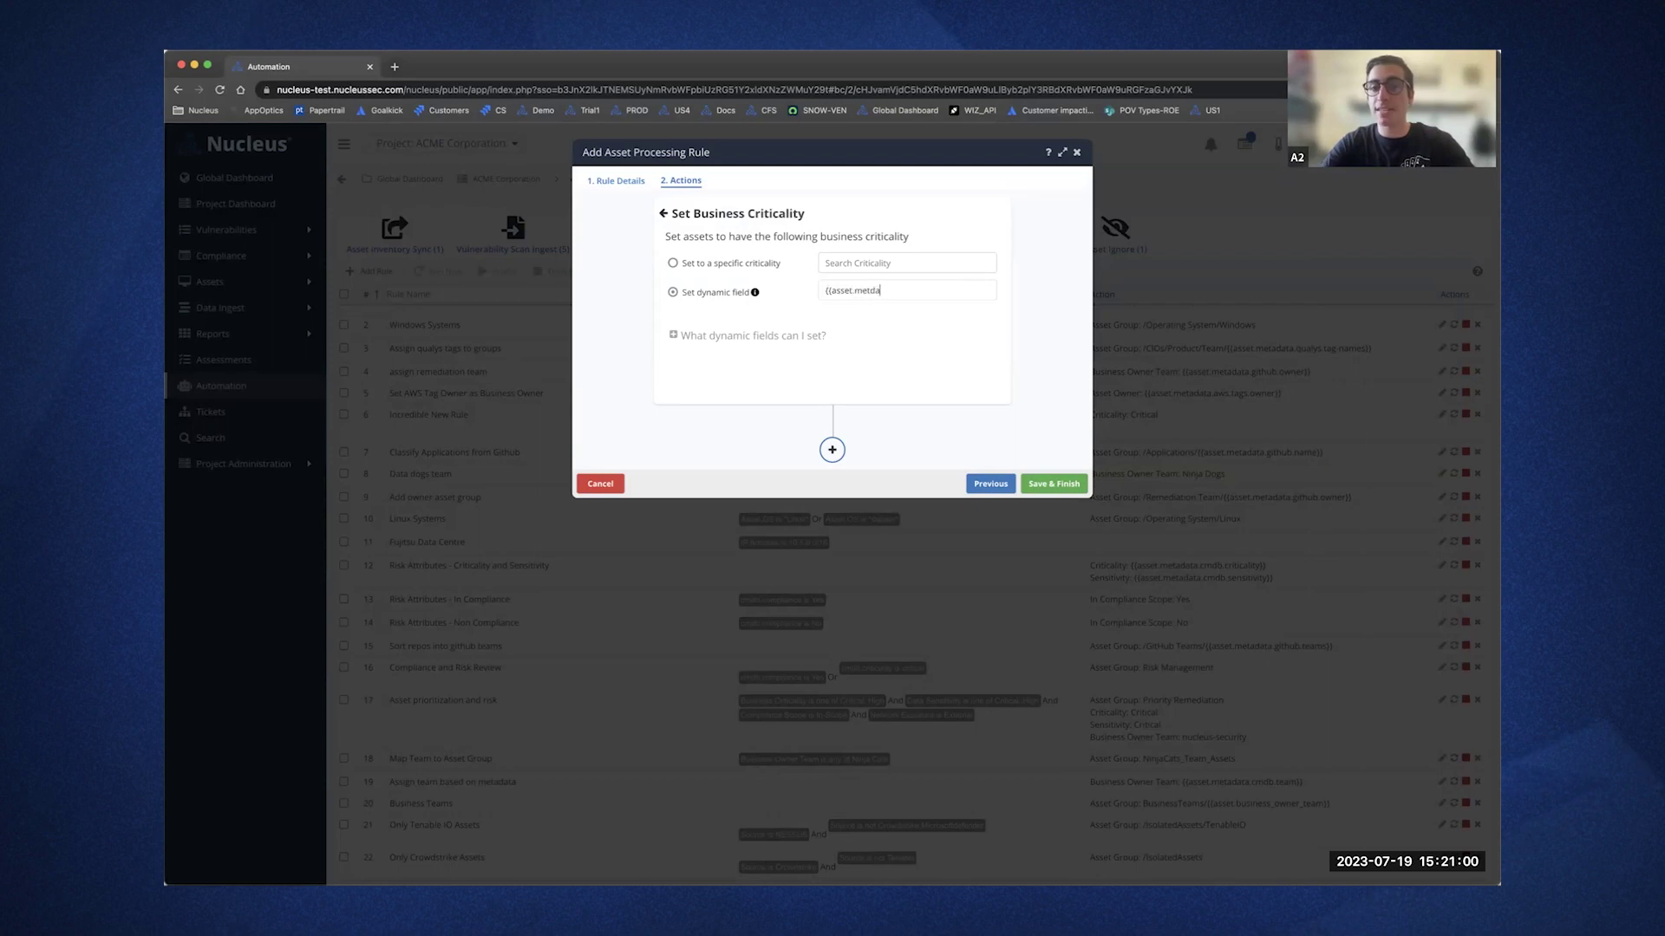
type("data.cr")
key("BackSpace")
type("SNOW.criticality}}")
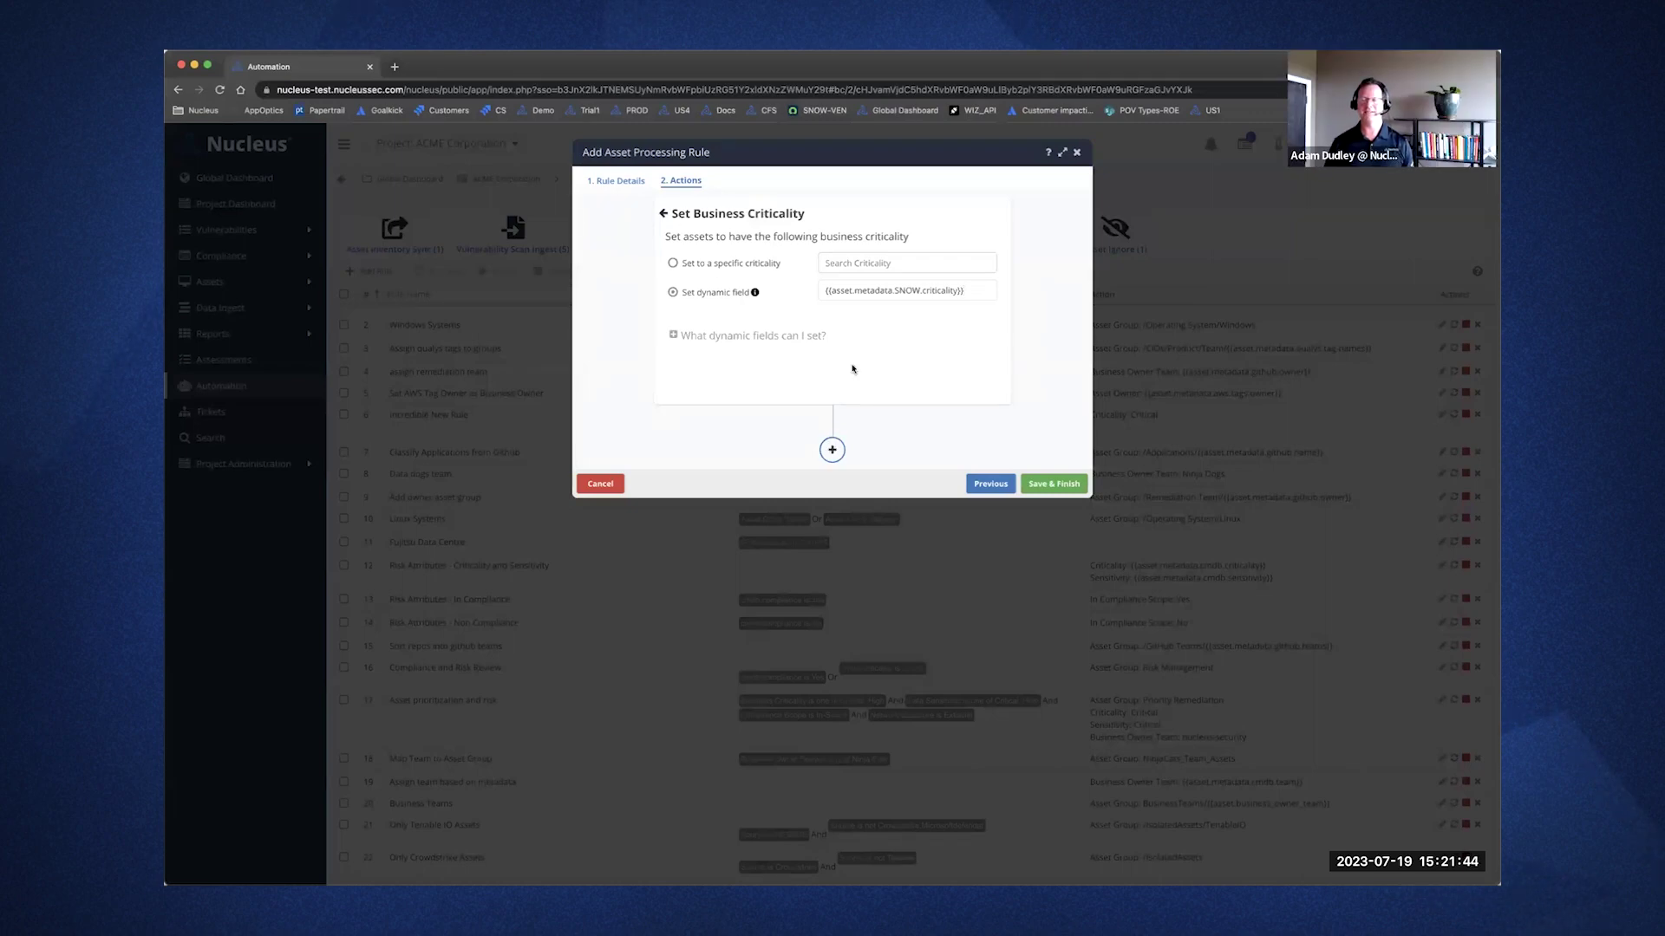
Leave the asset rule and open a blank Add Finding Processing Rule form.
left_click(832, 450)
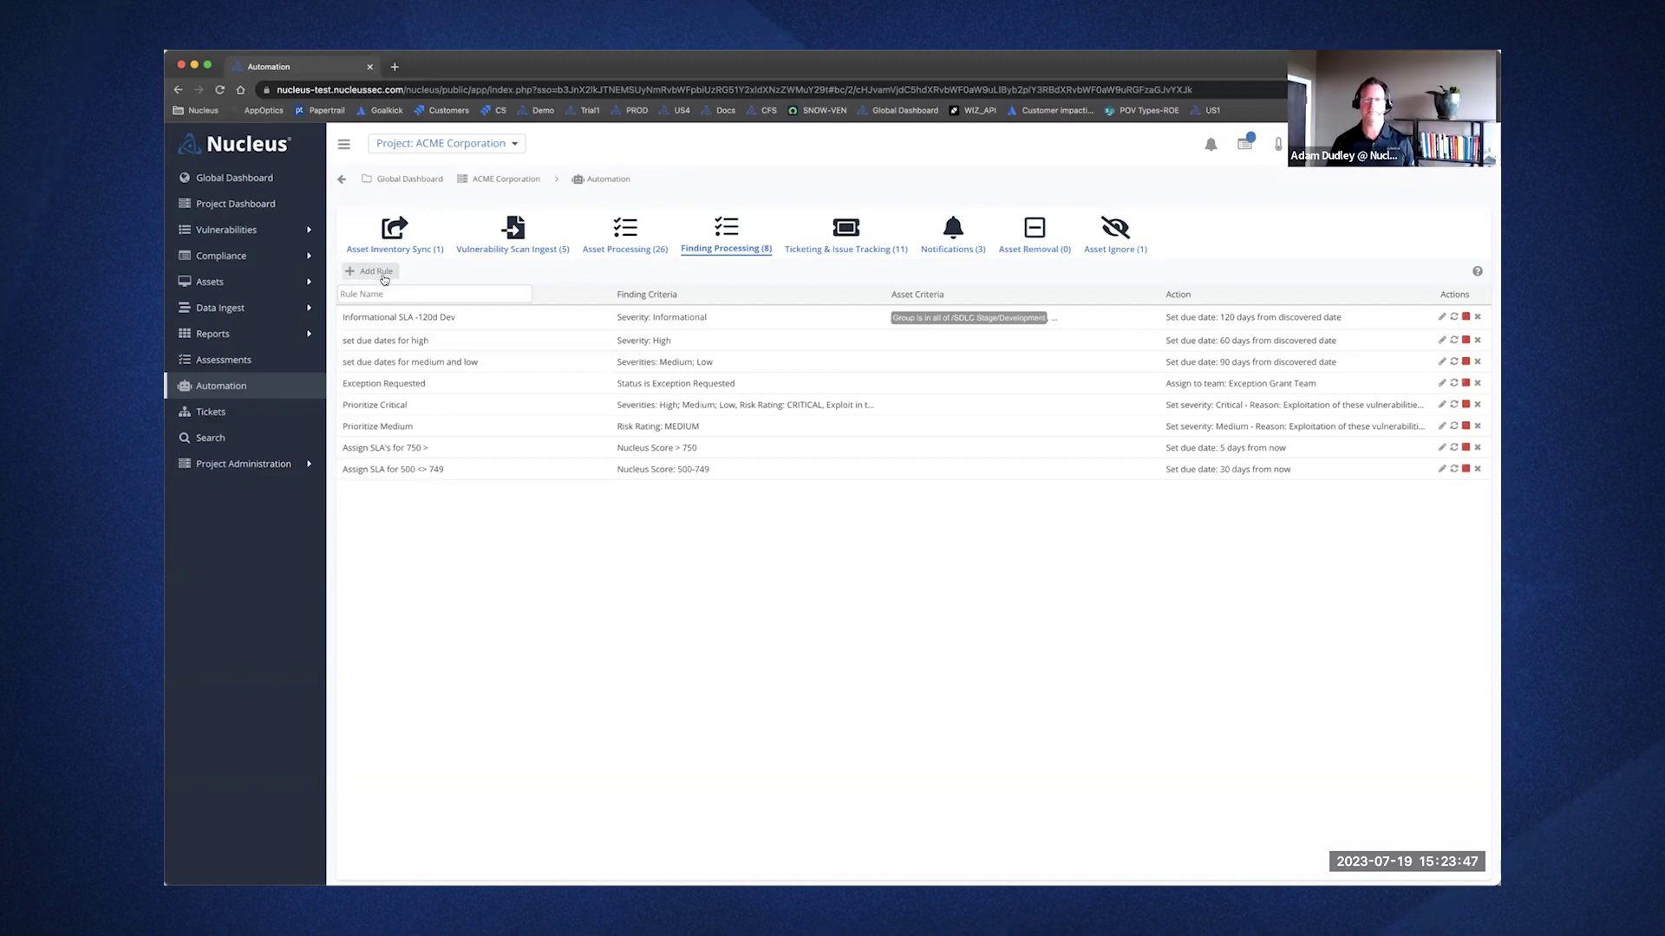
left_click(378, 272)
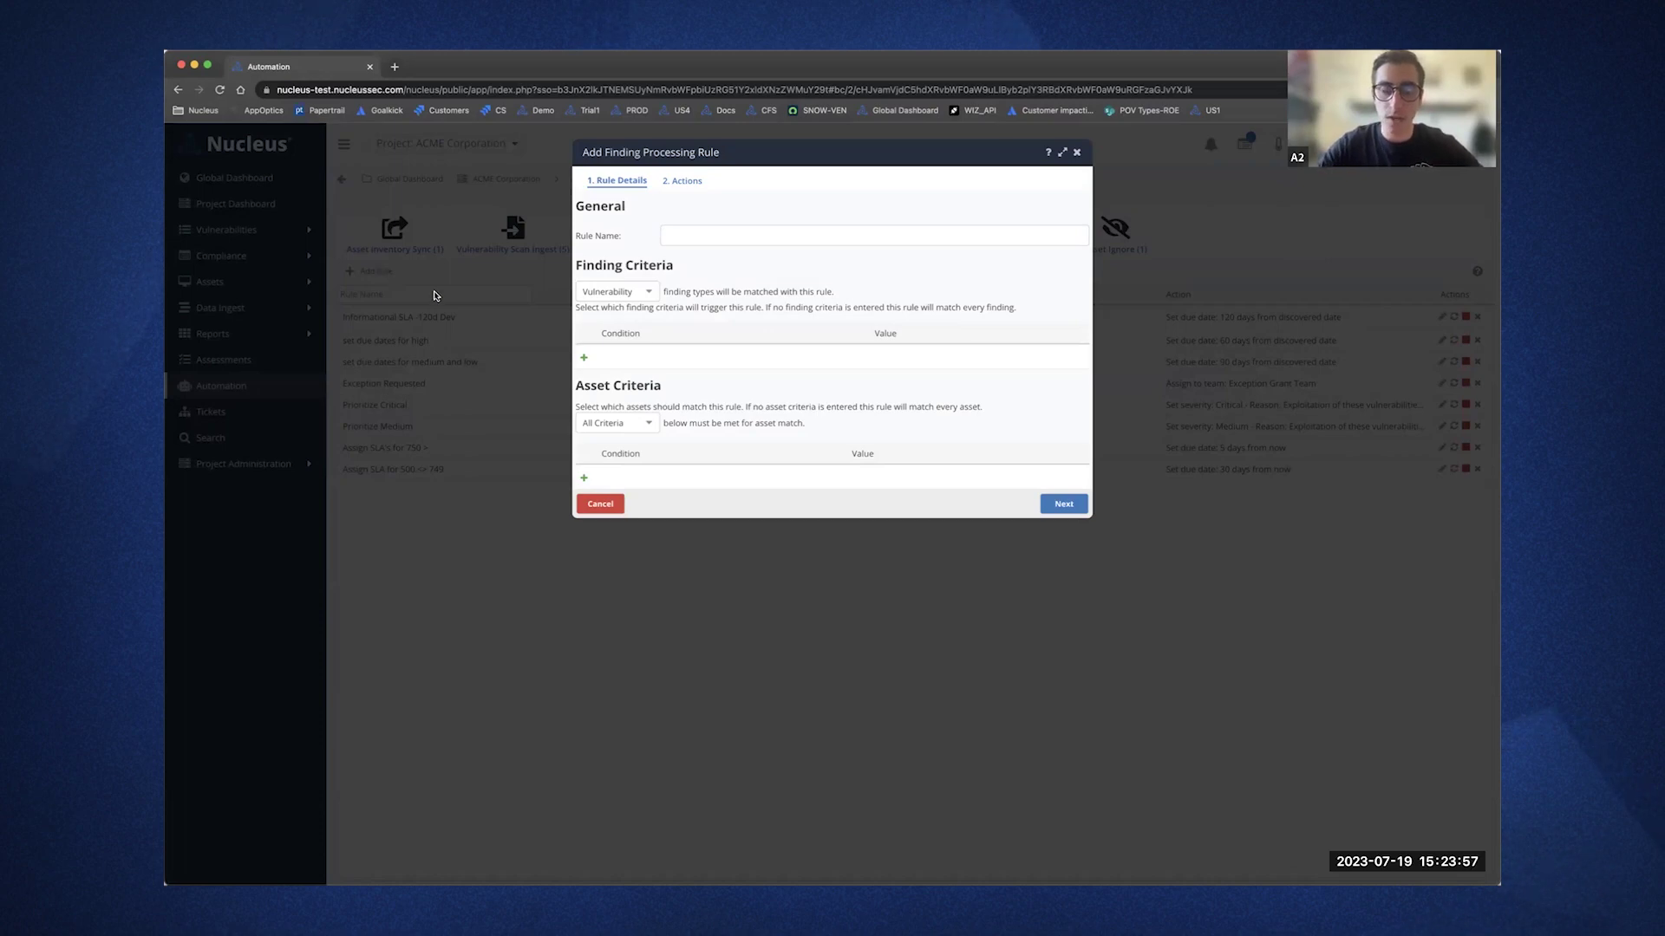
Add finding criterion Mandiant Exploit Rating is one of Wide.
left_click(584, 357)
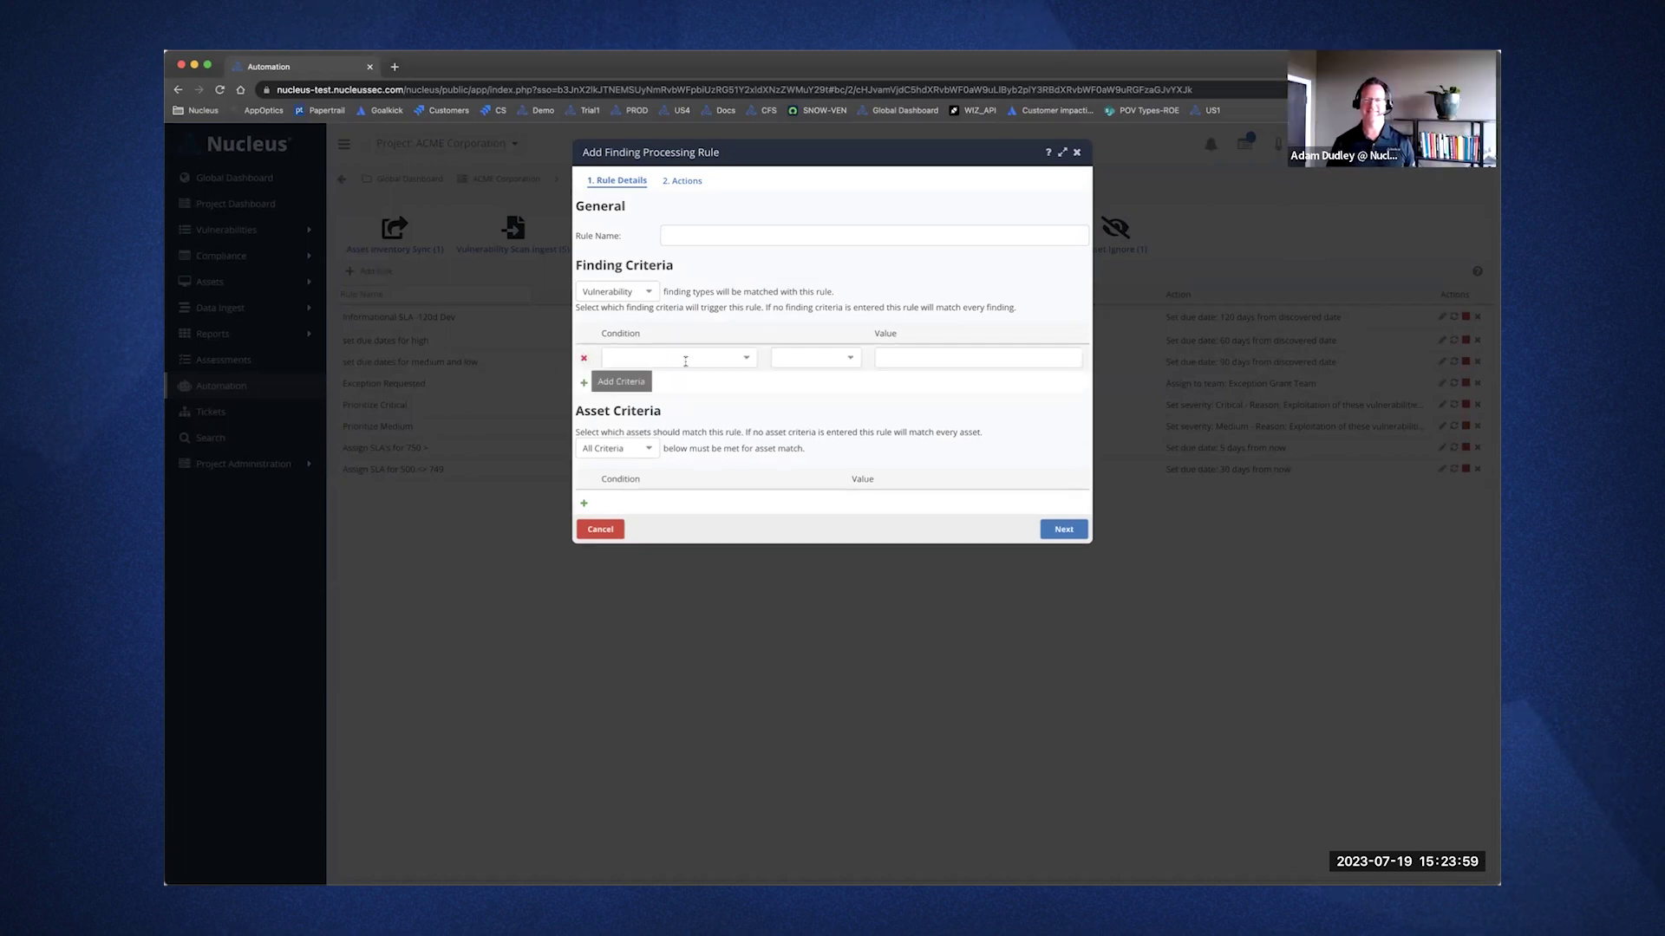
left_click(742, 363)
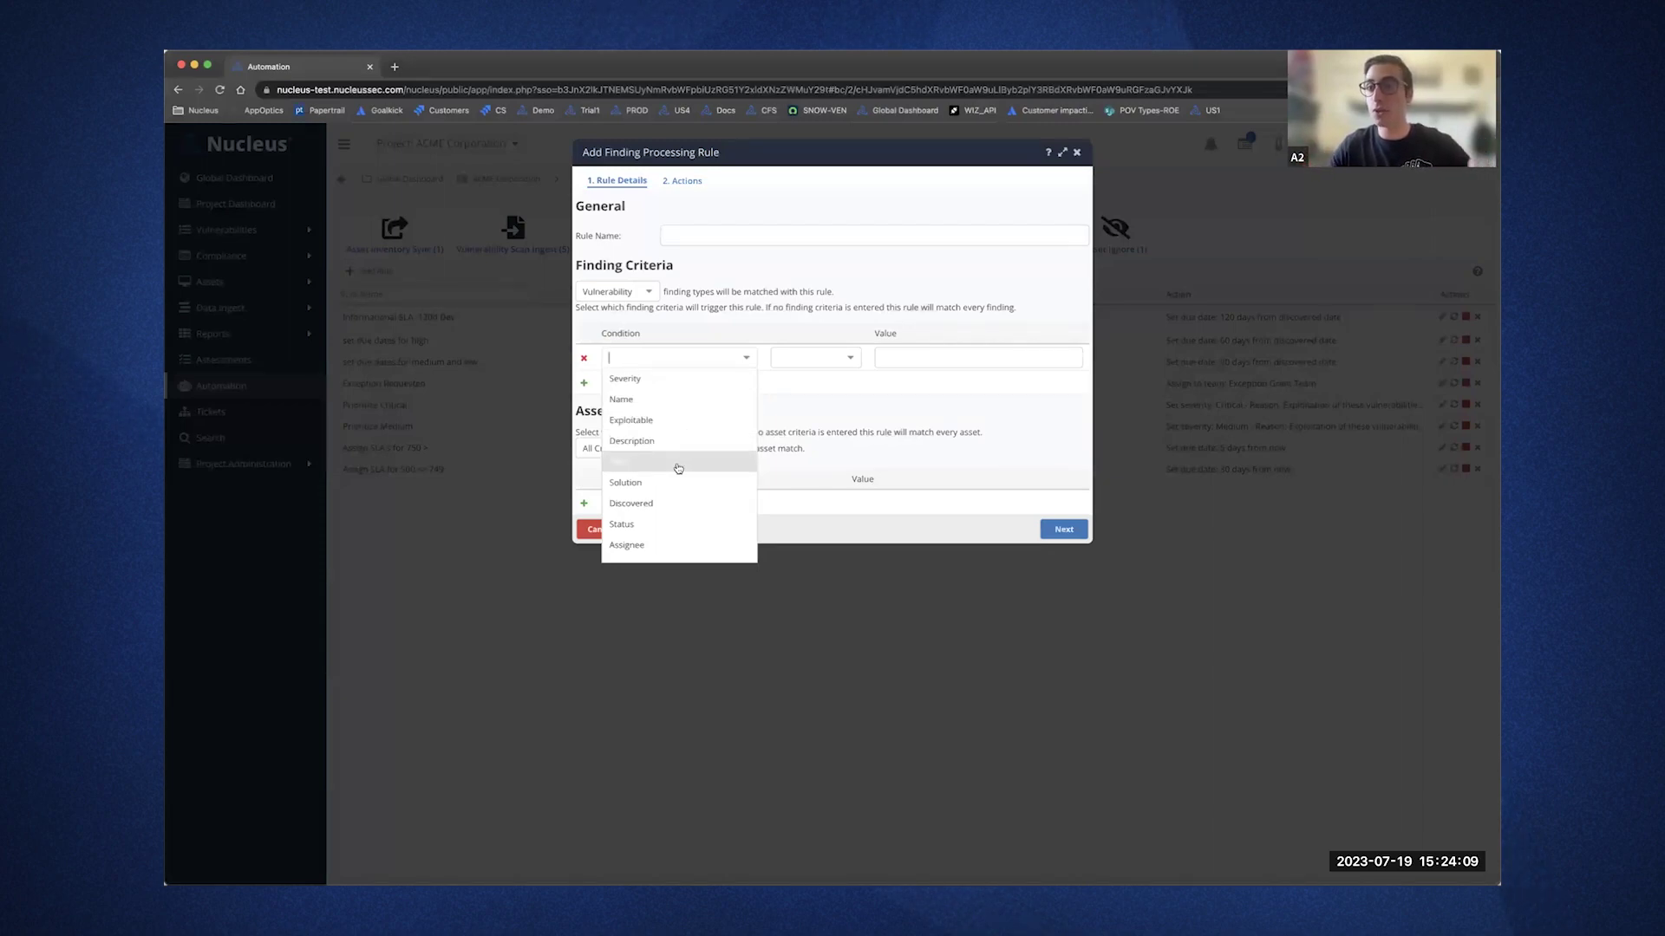
scroll(678, 468, "down", 3)
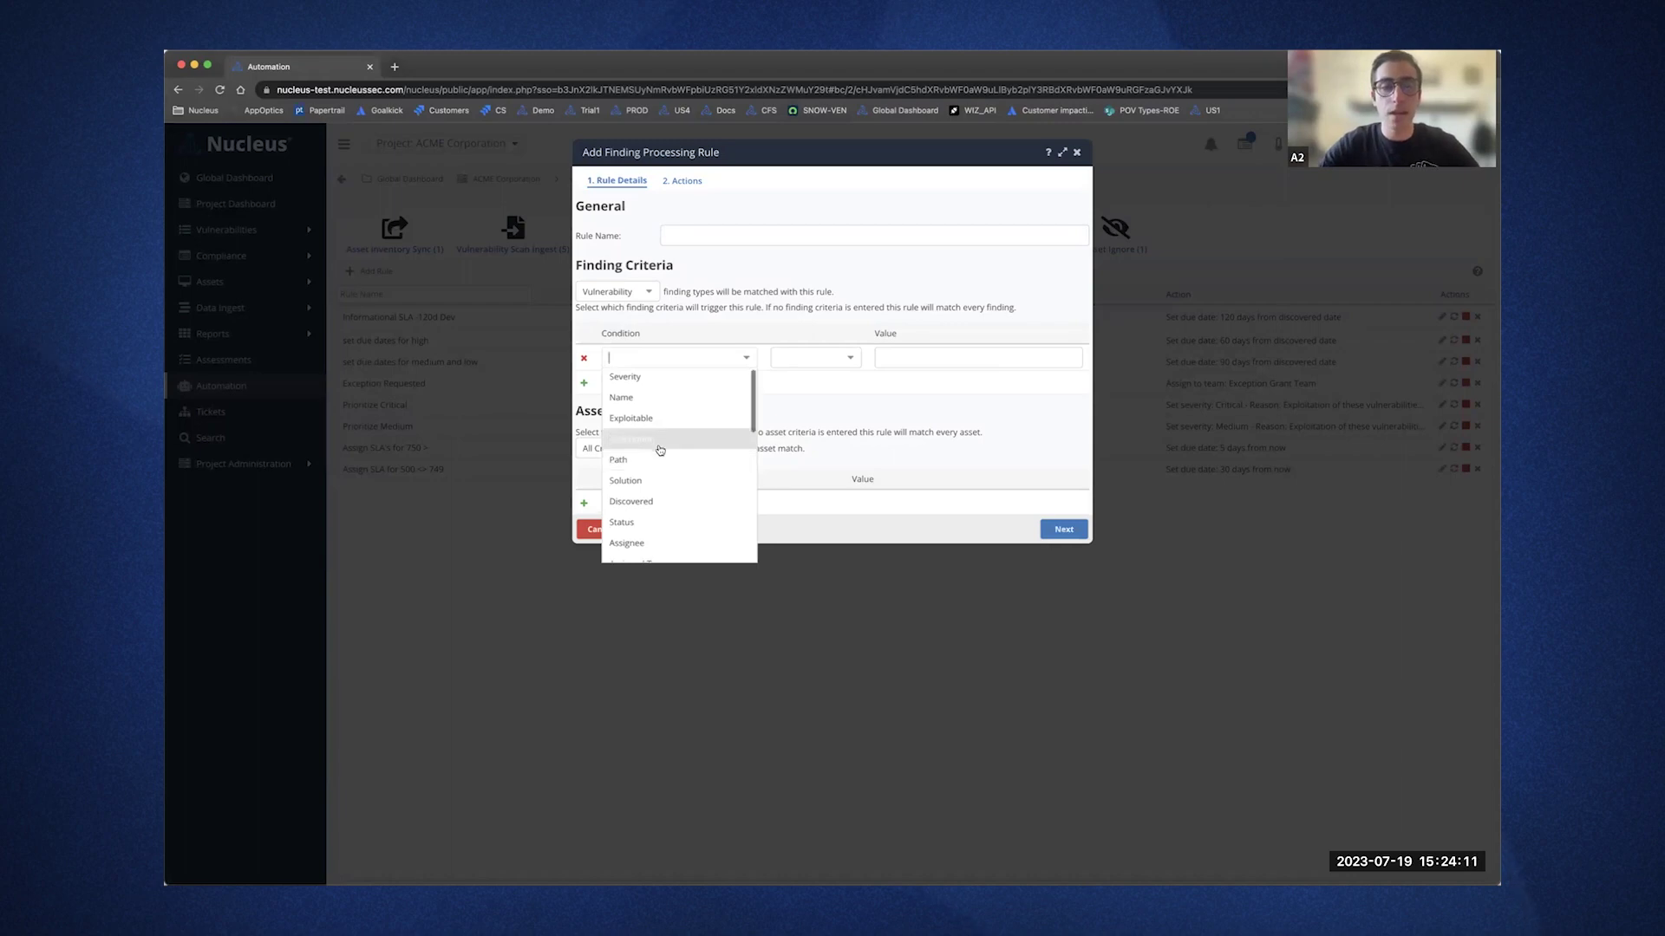
scroll(660, 450, "down", 3)
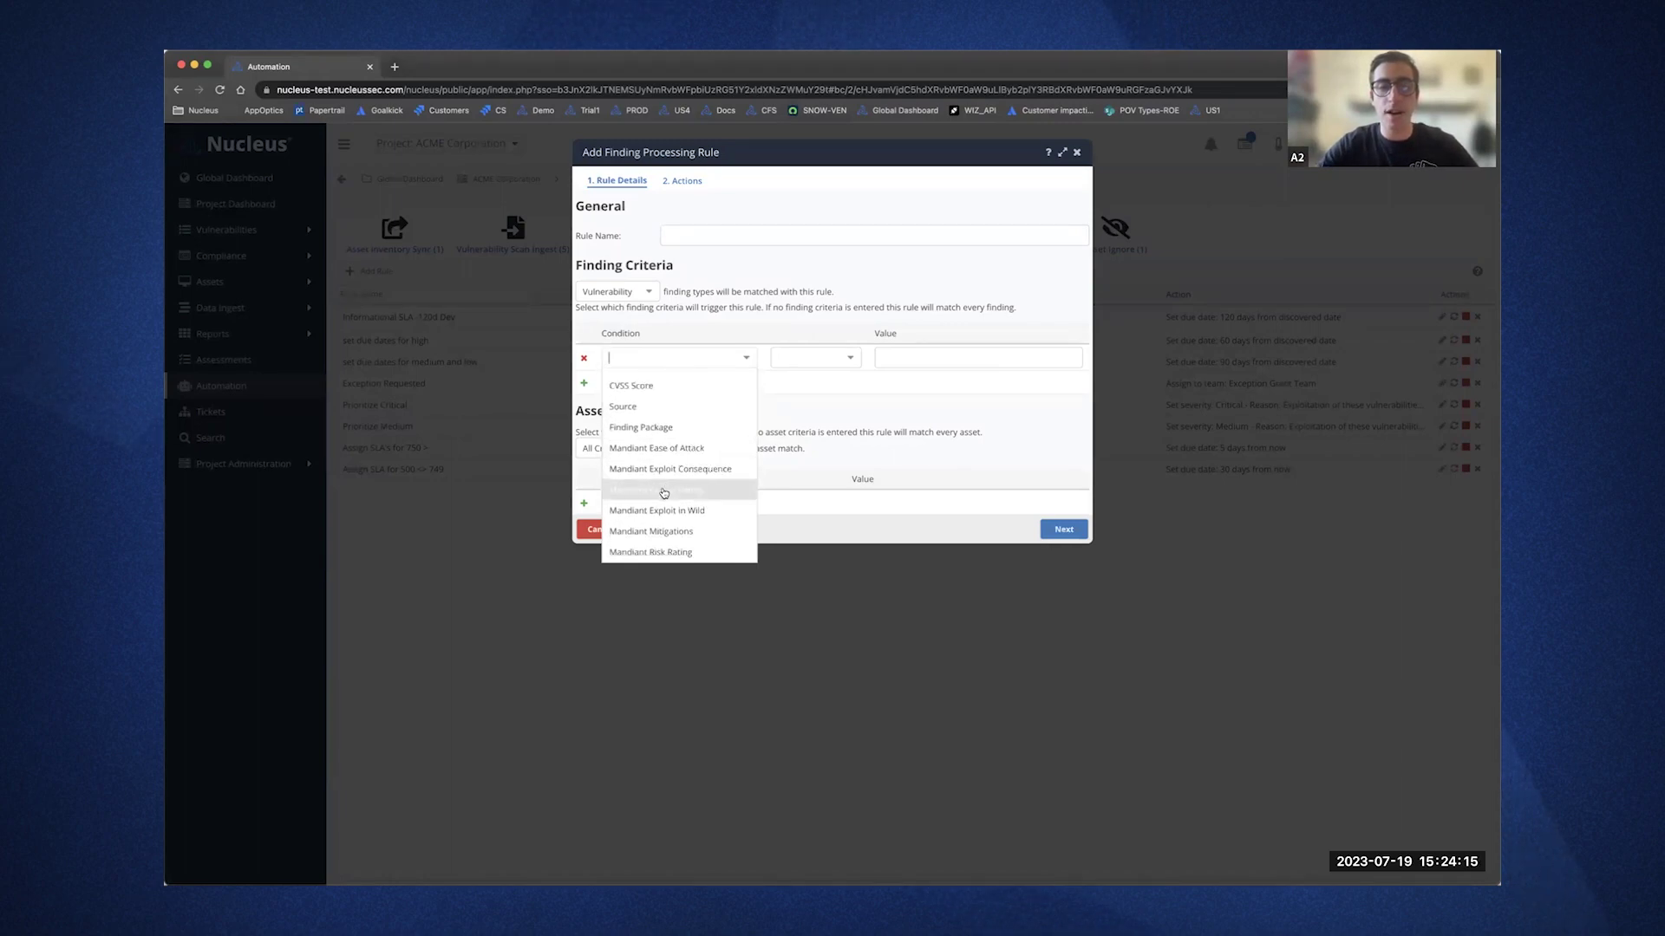
left_click(663, 490)
left_click(1072, 355)
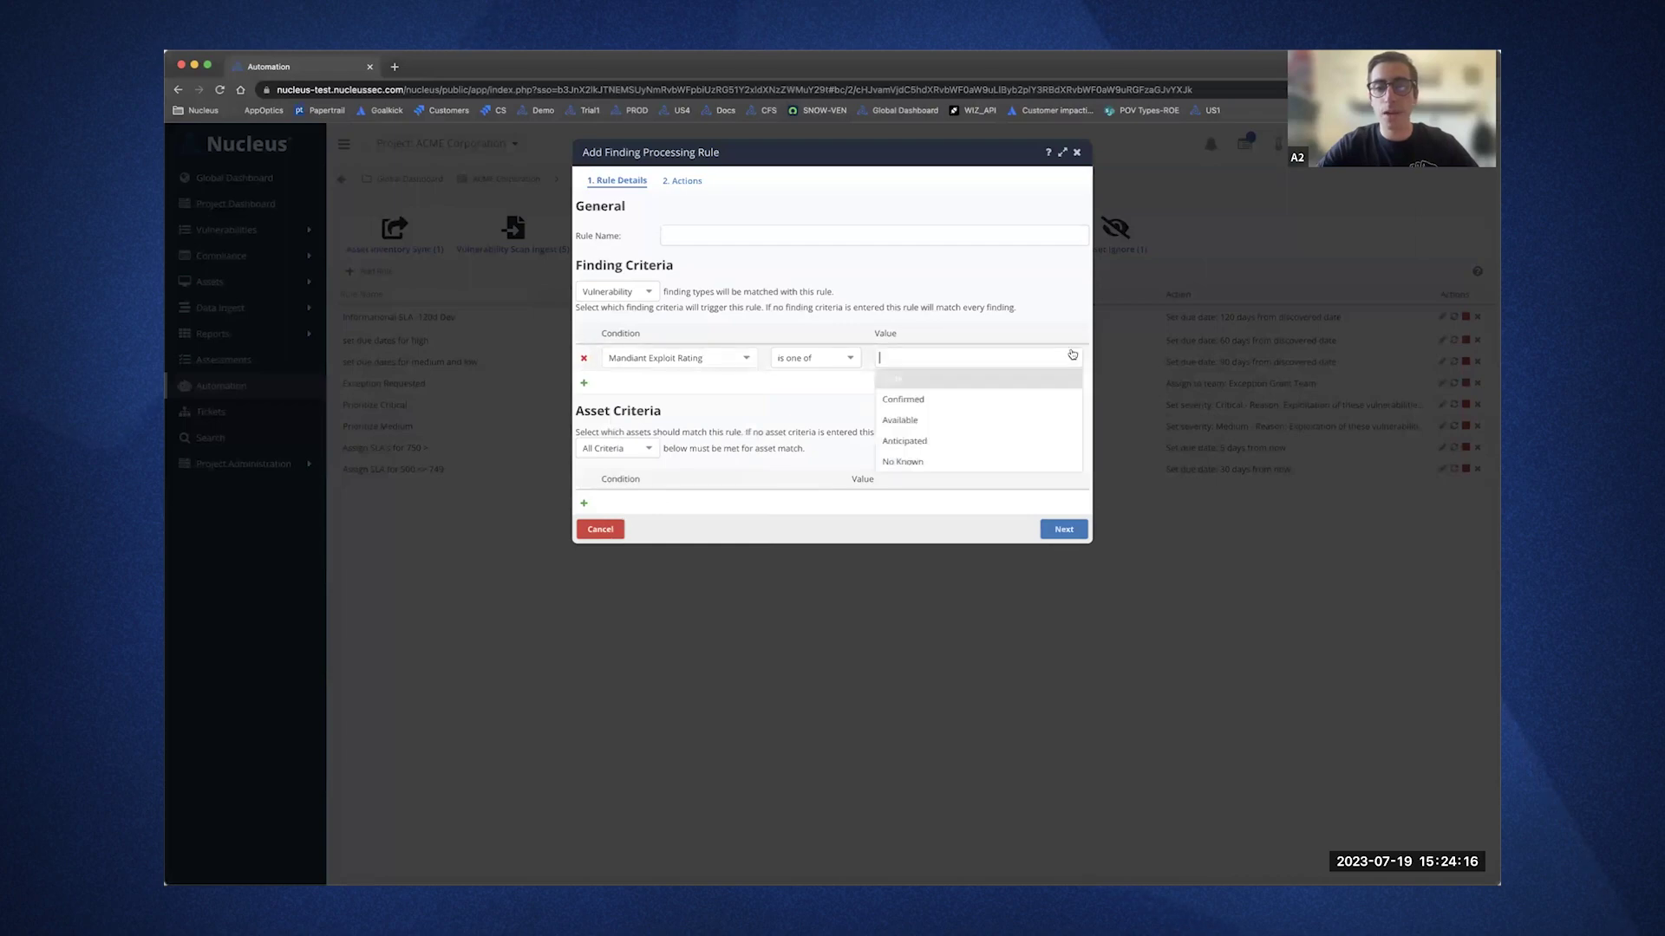
left_click(1034, 381)
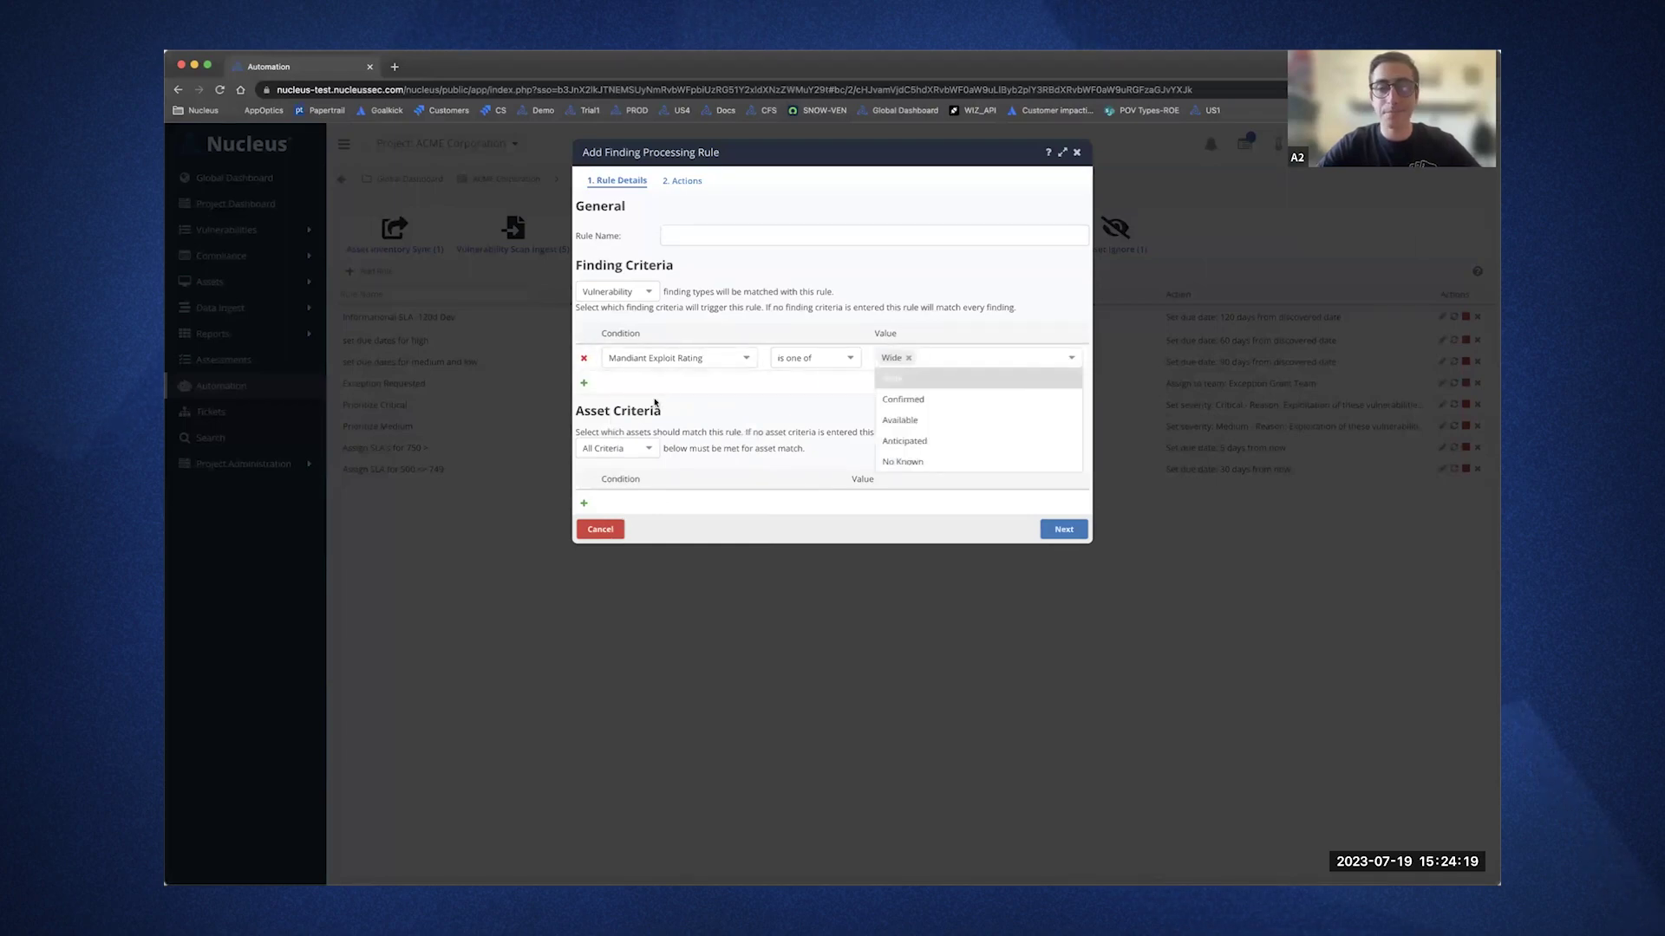
Add a second finding criterion requiring Mandiant Zero Day to be Yes.
left_click(583, 383)
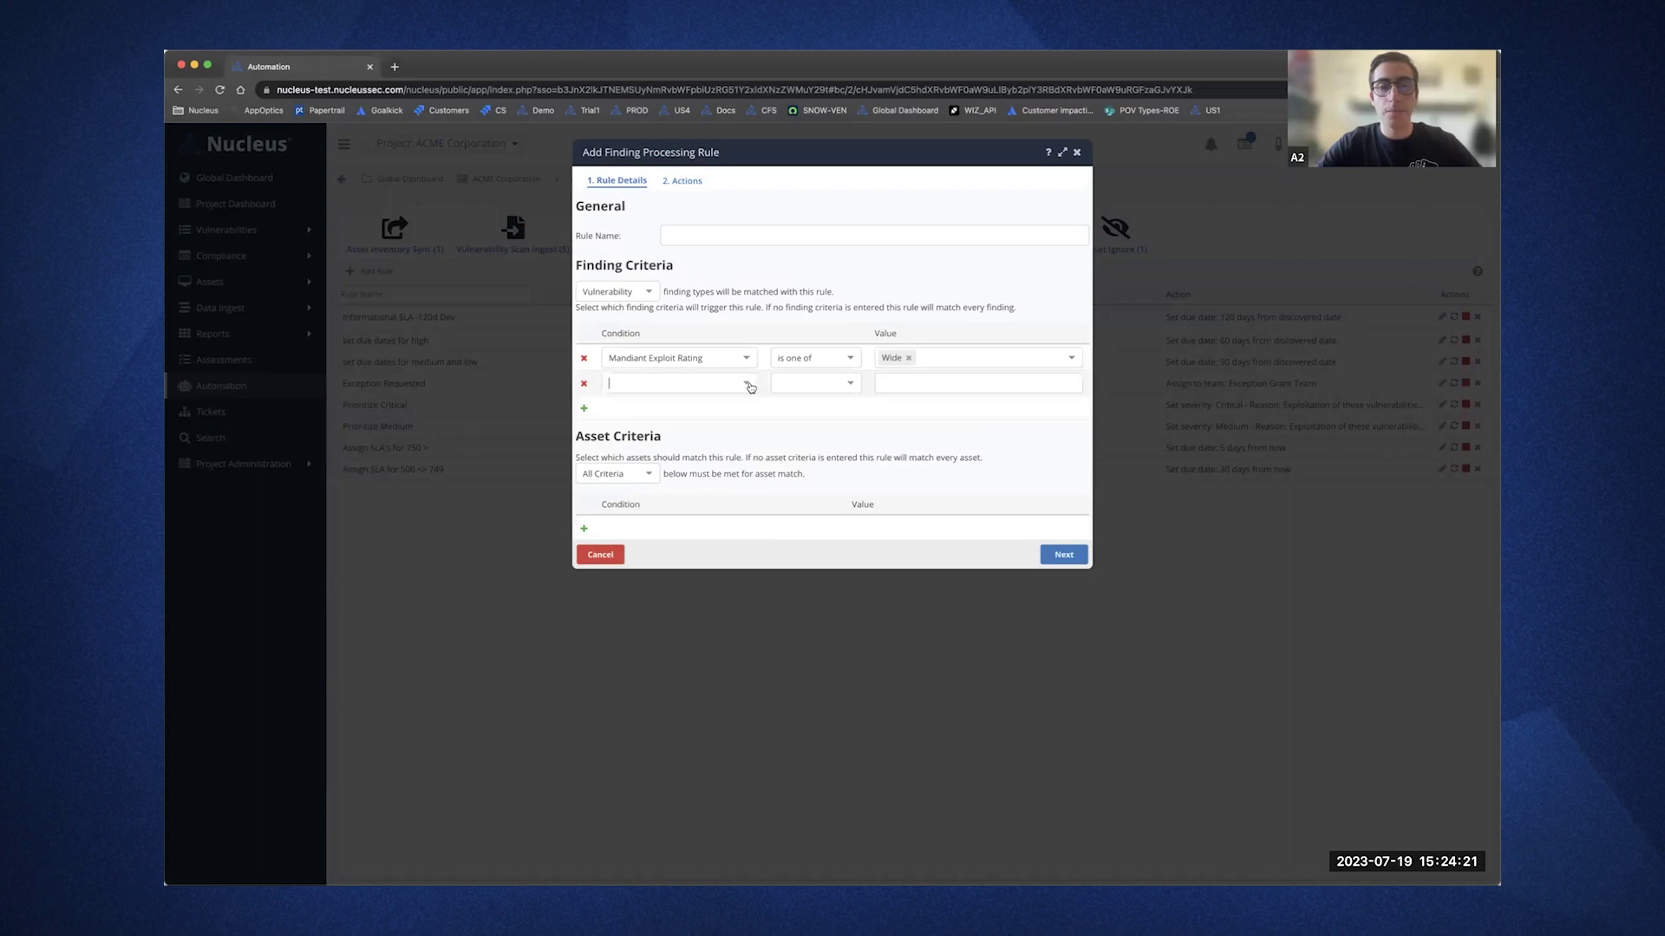
left_click(747, 383)
scroll(718, 435, "down", 5)
scroll(717, 434, "down", 3)
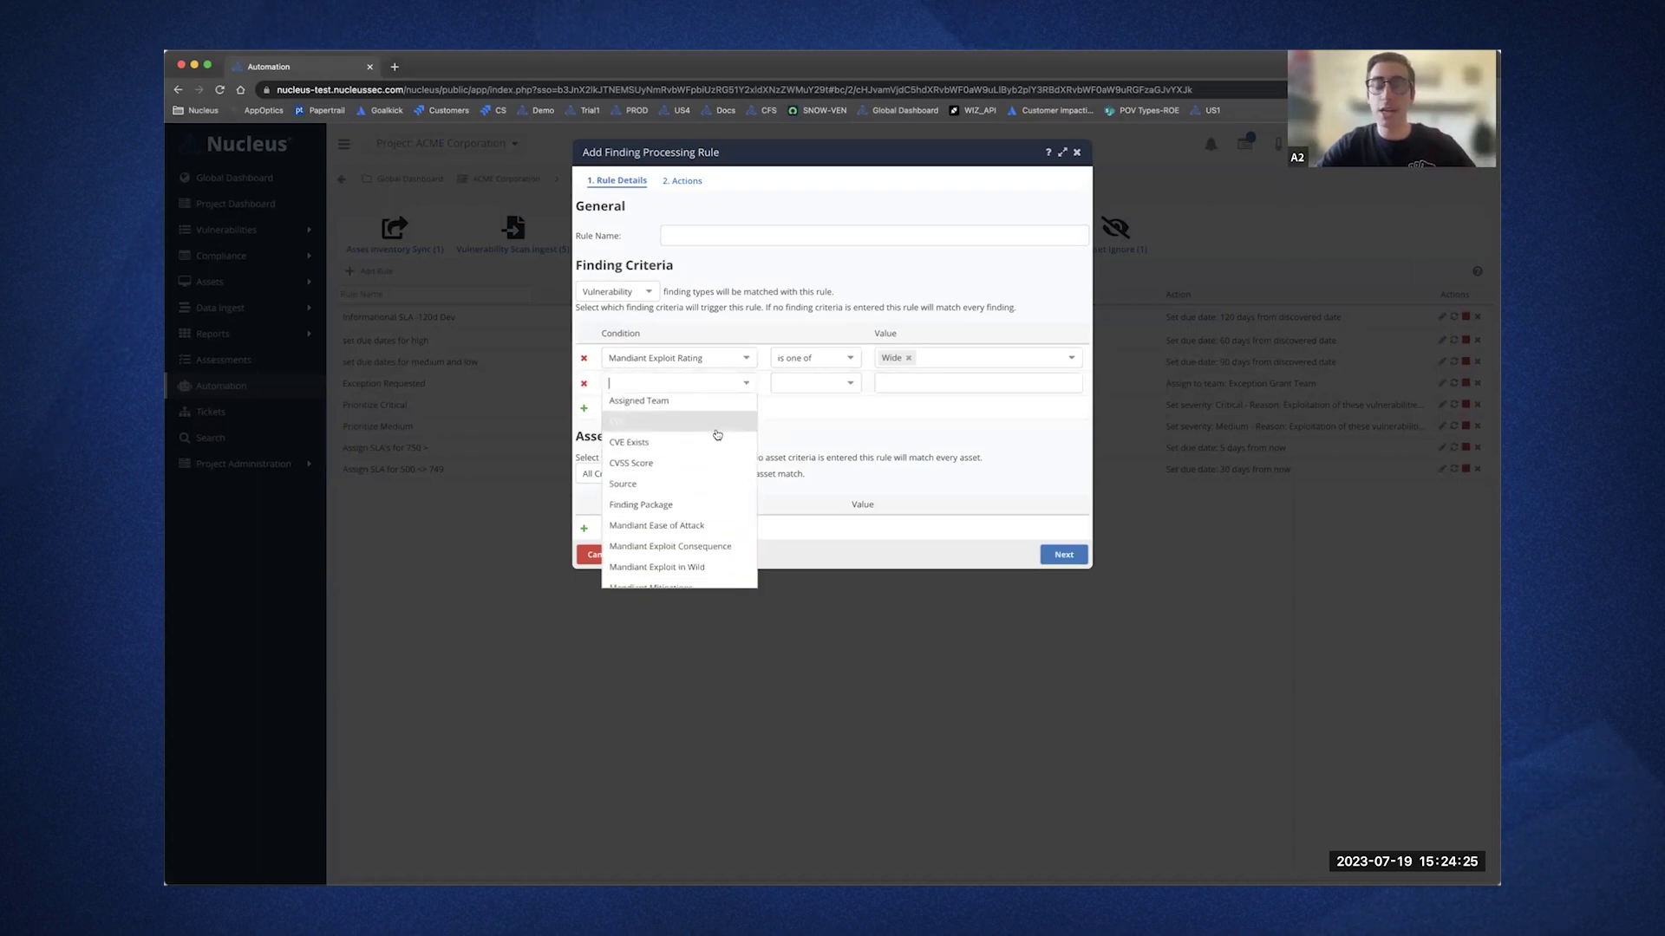
scroll(717, 435, "down", 3)
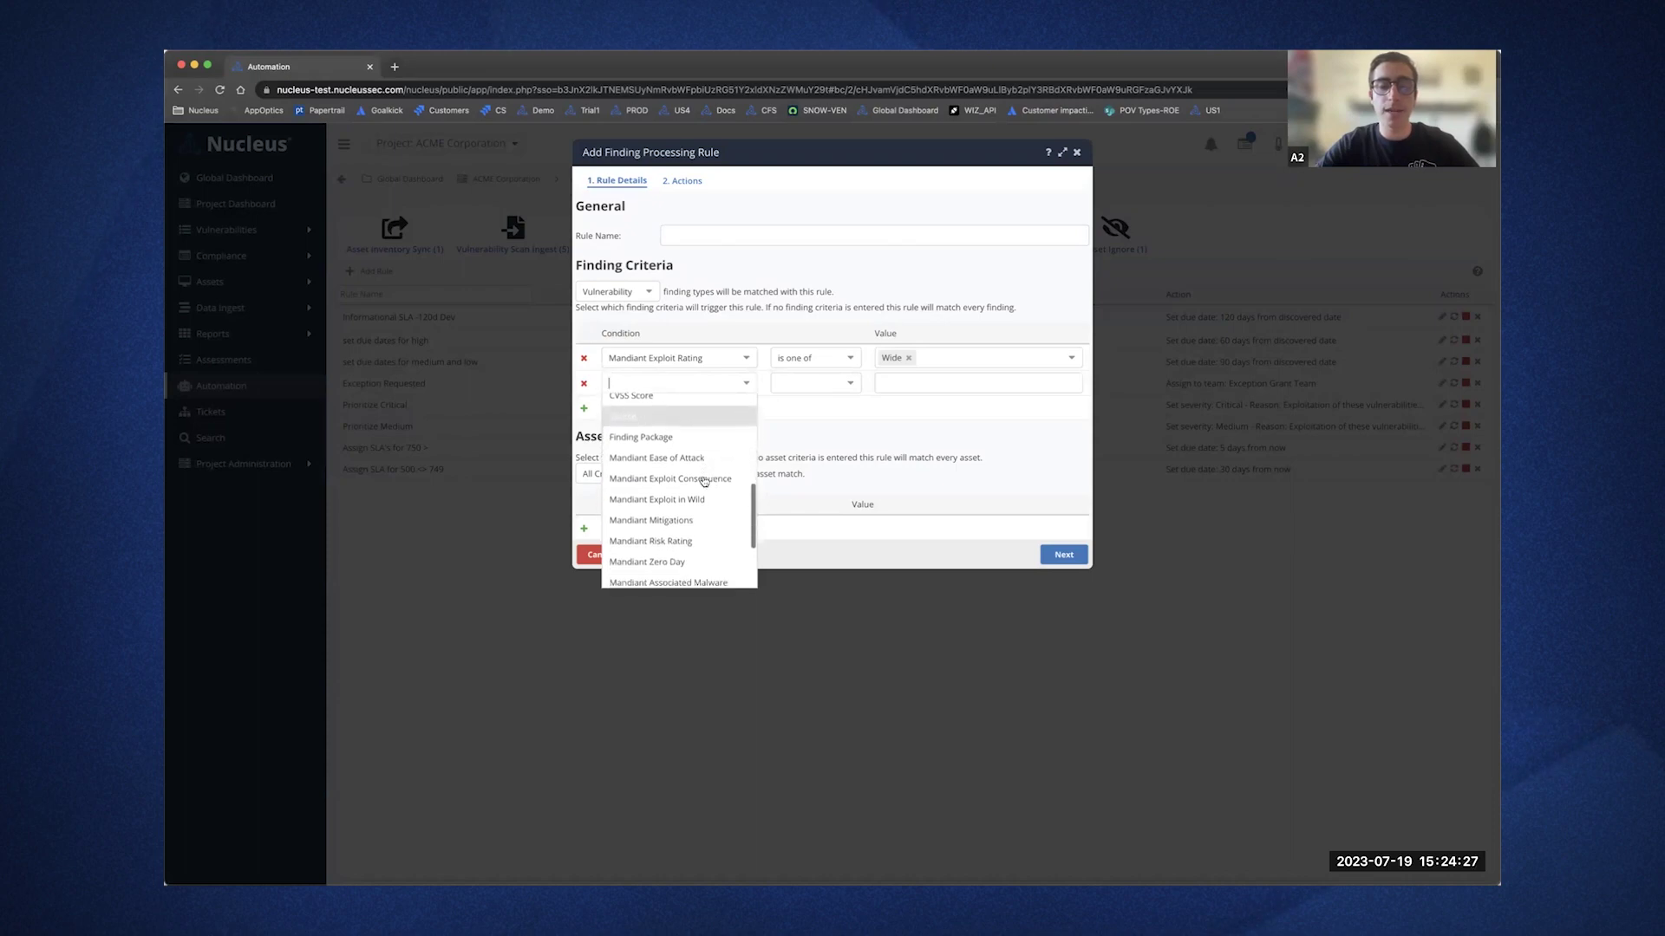
left_click(675, 562)
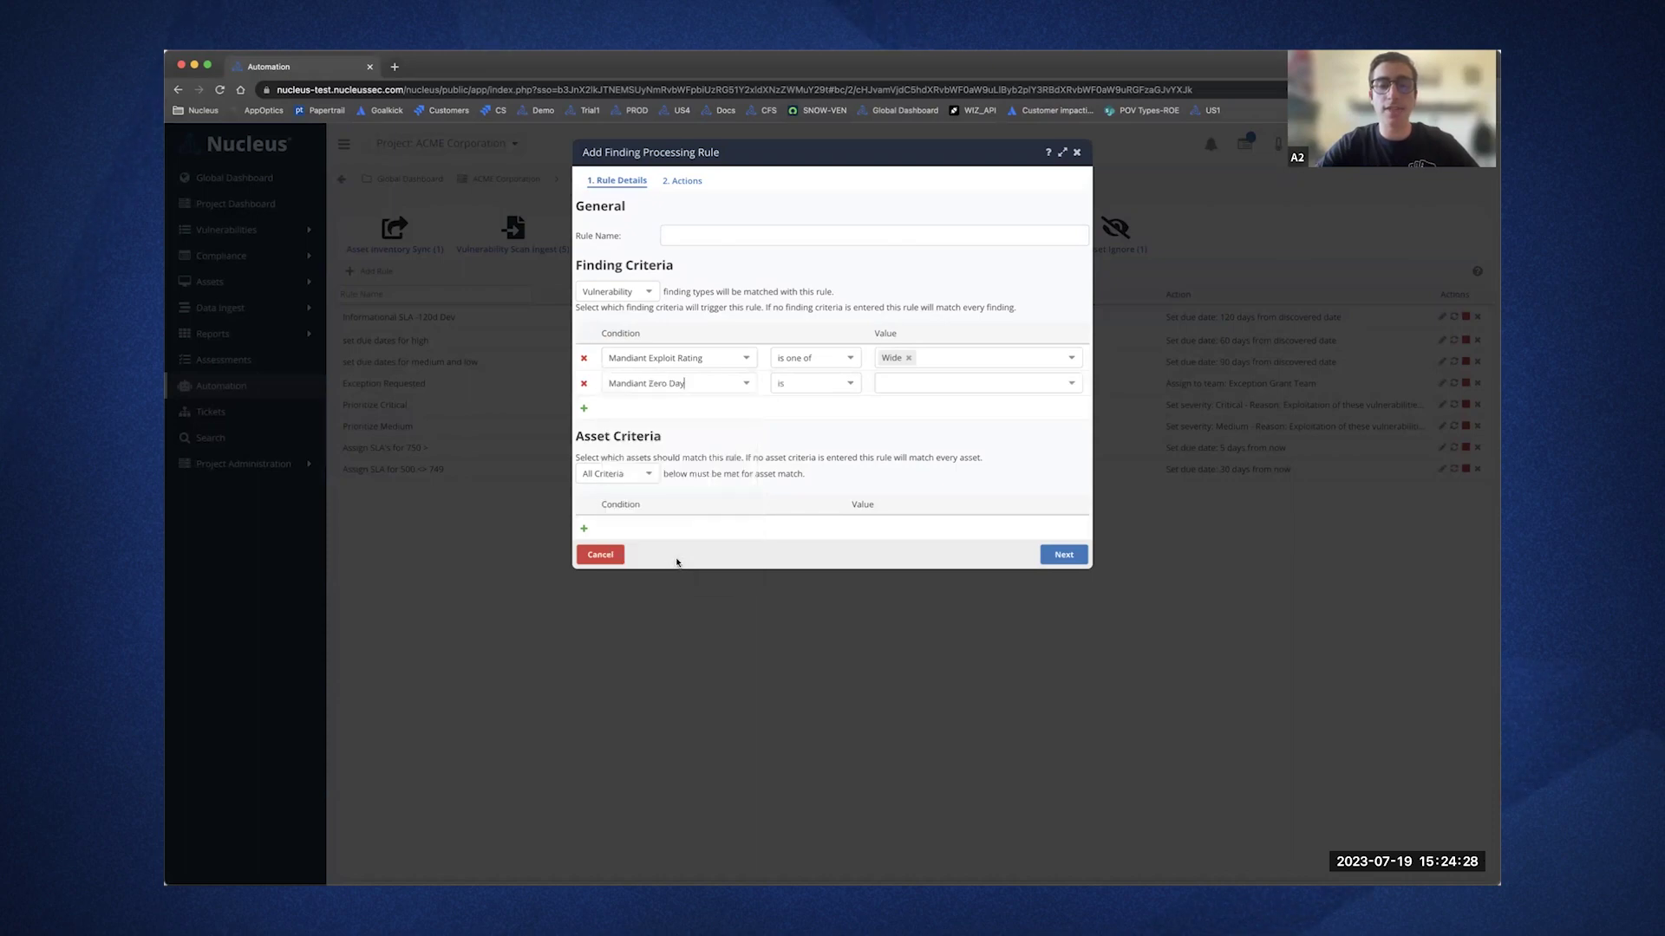
left_click(1068, 391)
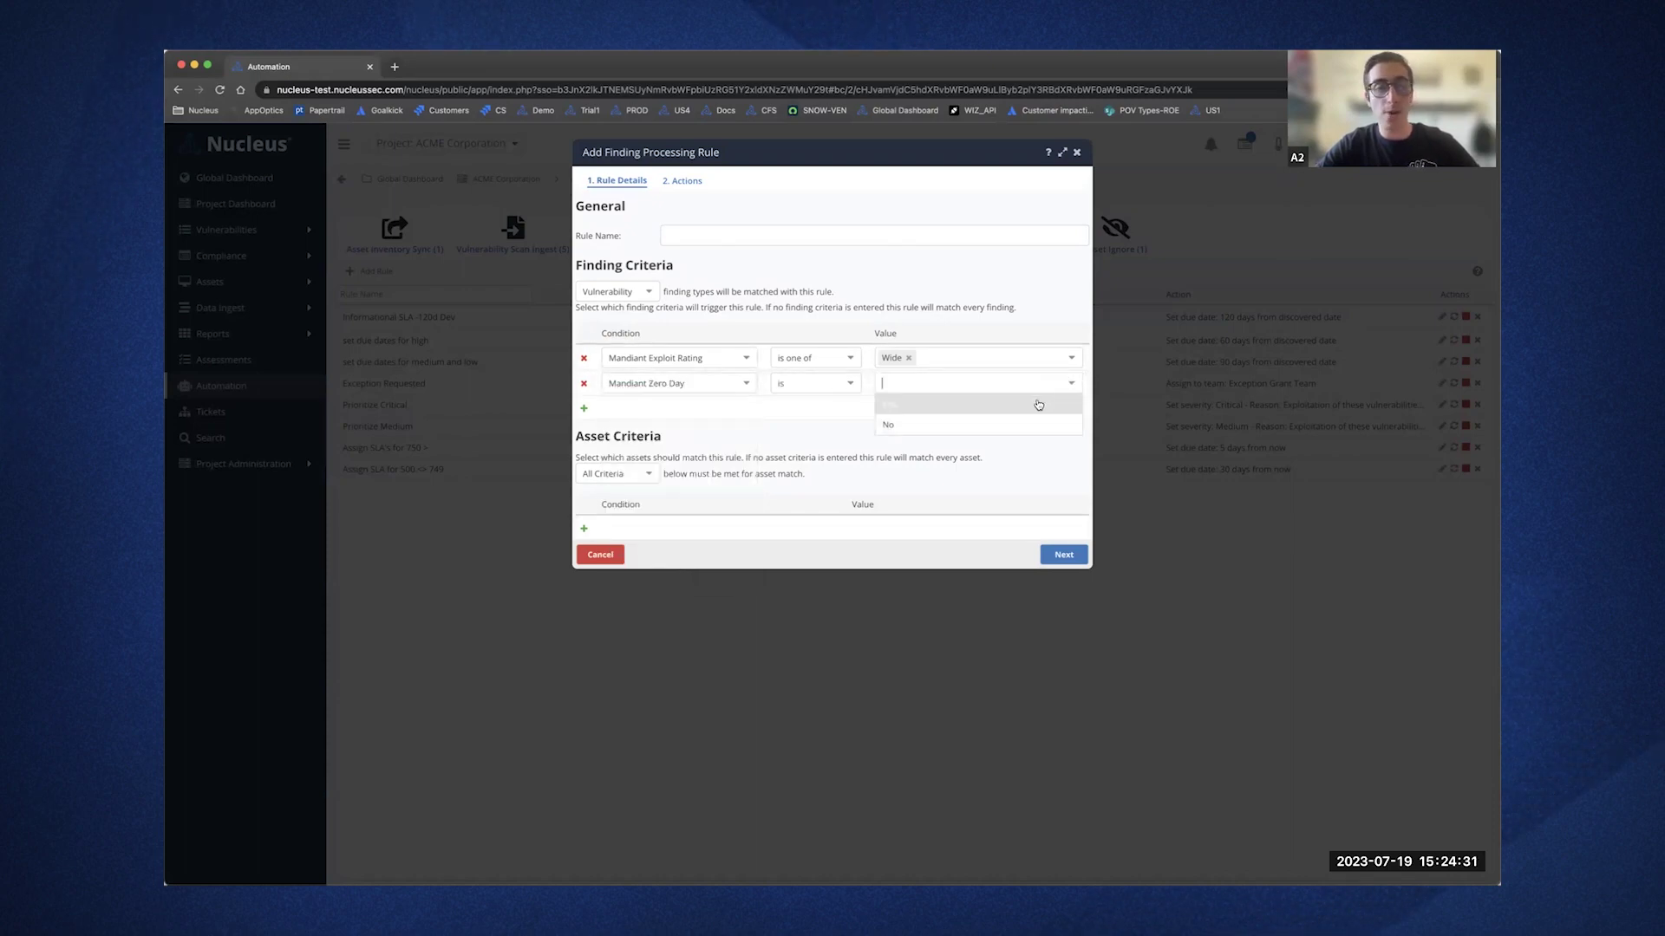
left_click(1037, 404)
Add finding criterion Mandiant Risk Rating is Critical or High.
left_click(583, 408)
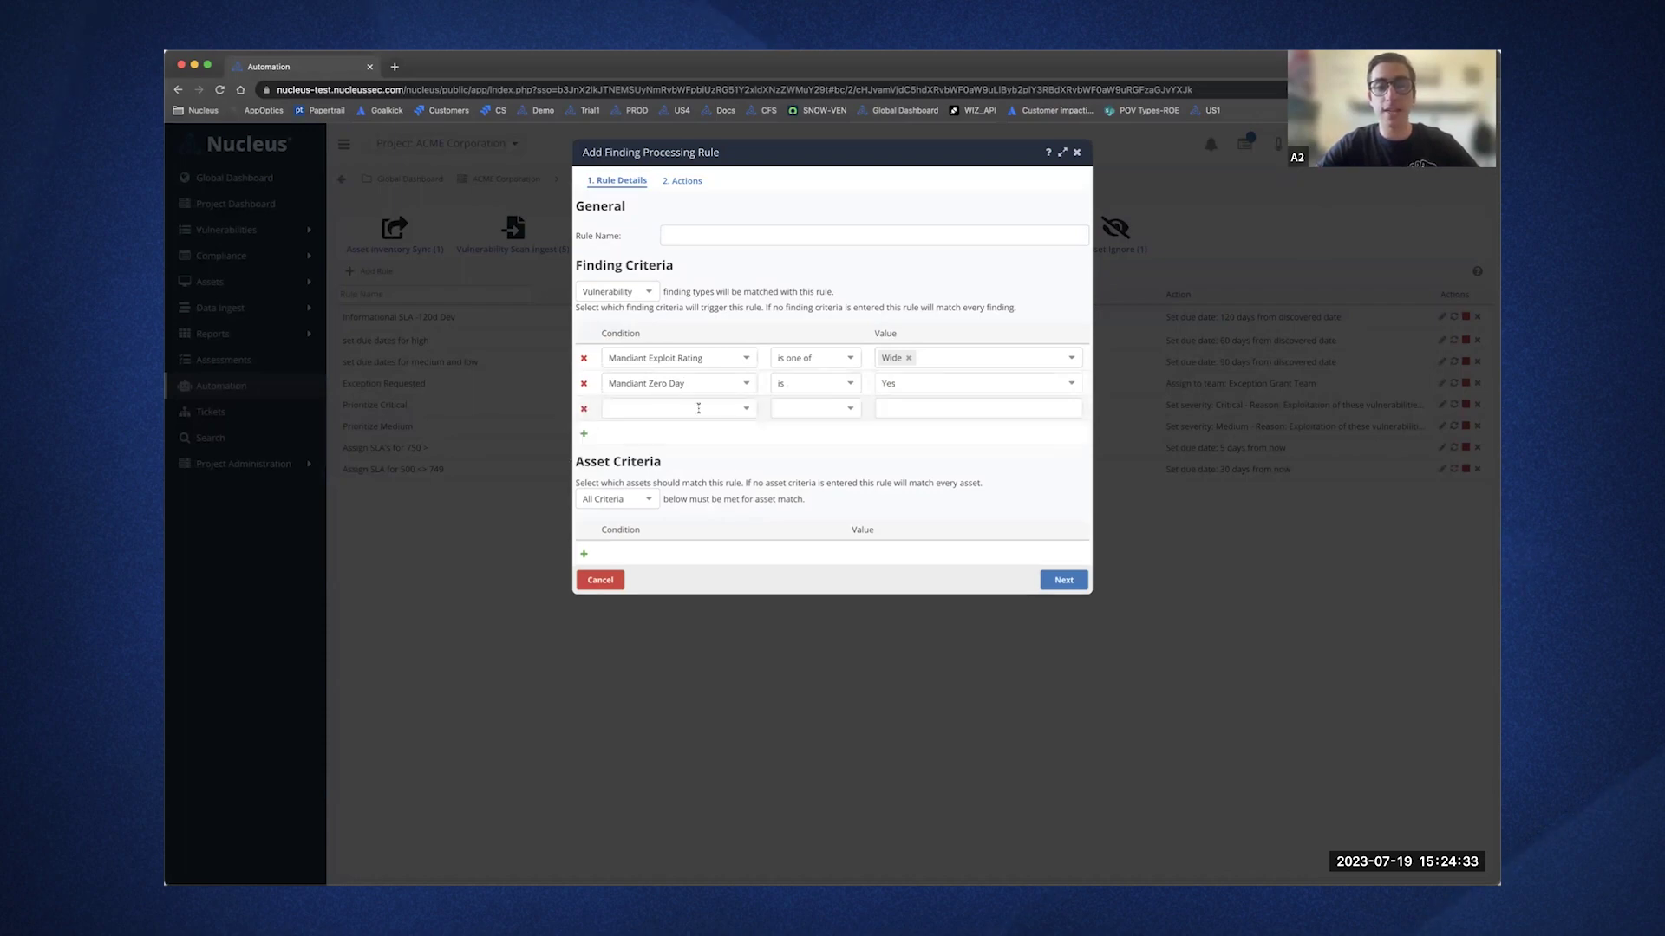
left_click(747, 410)
scroll(706, 469, "down", 5)
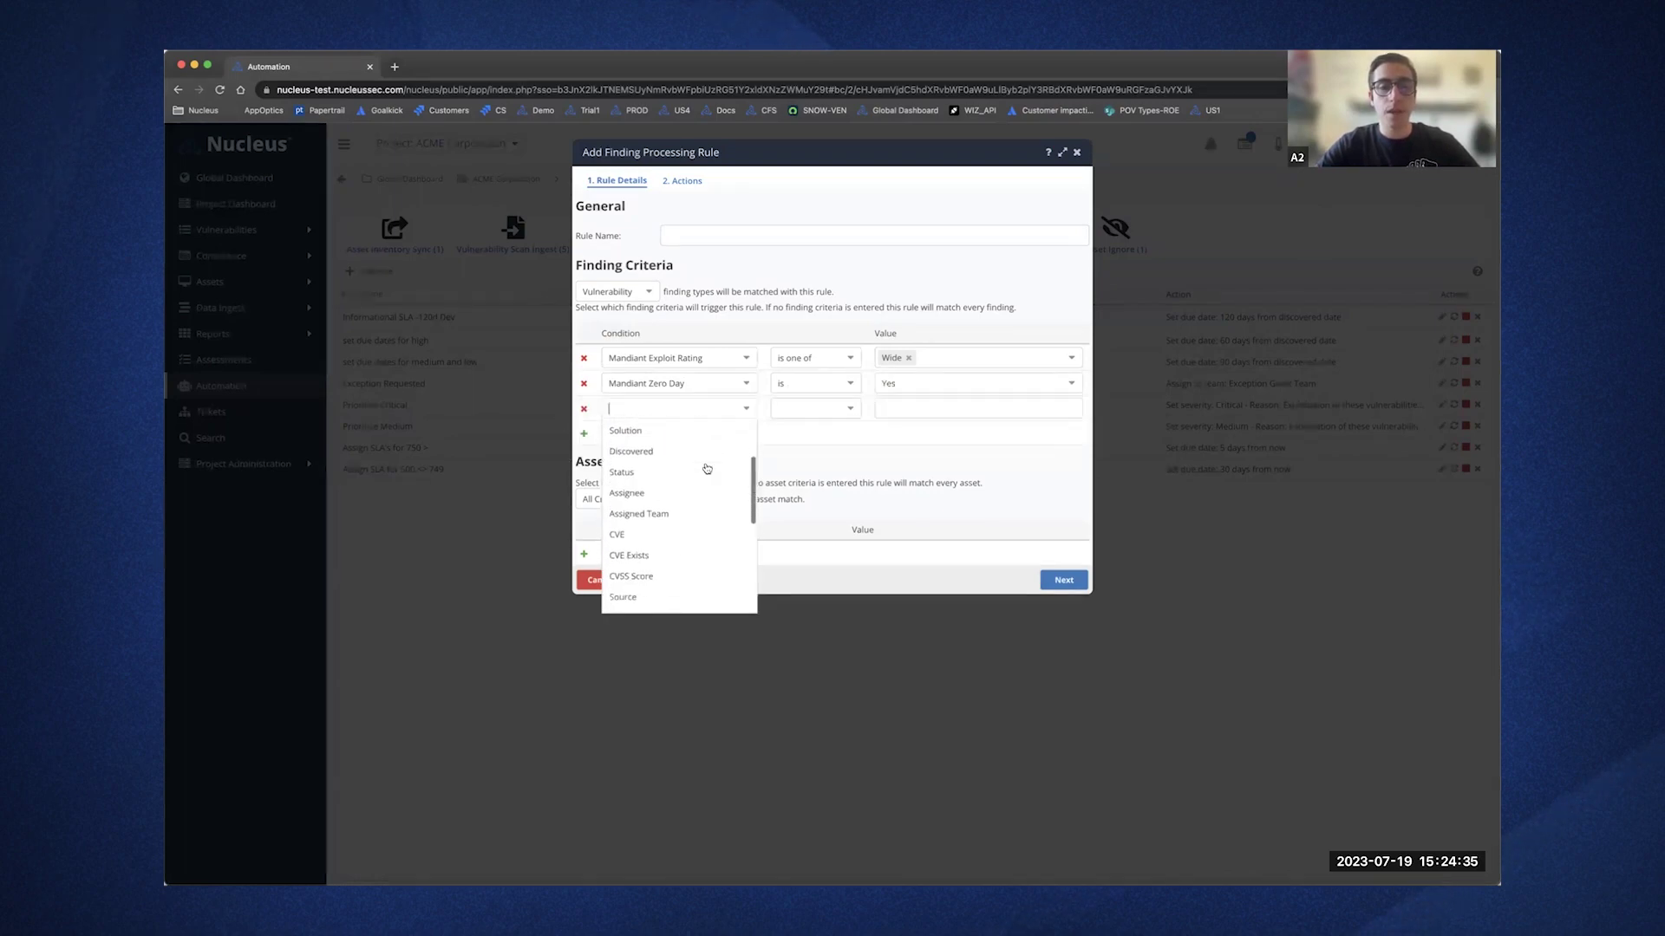
scroll(707, 468, "down", 4)
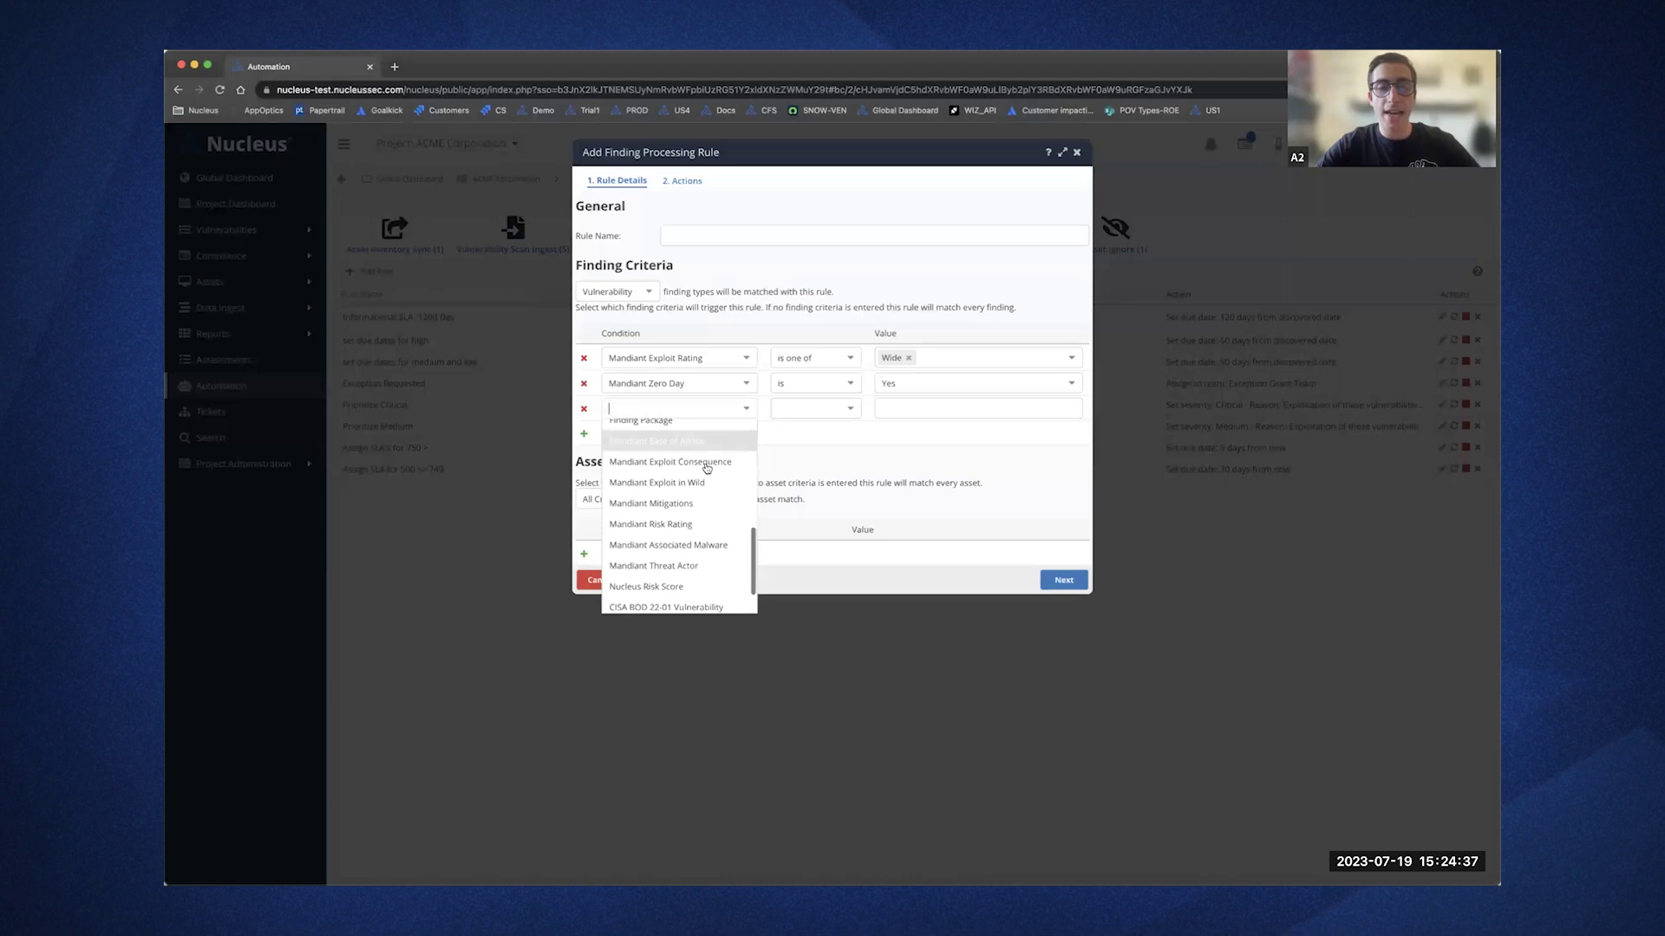
left_click(691, 524)
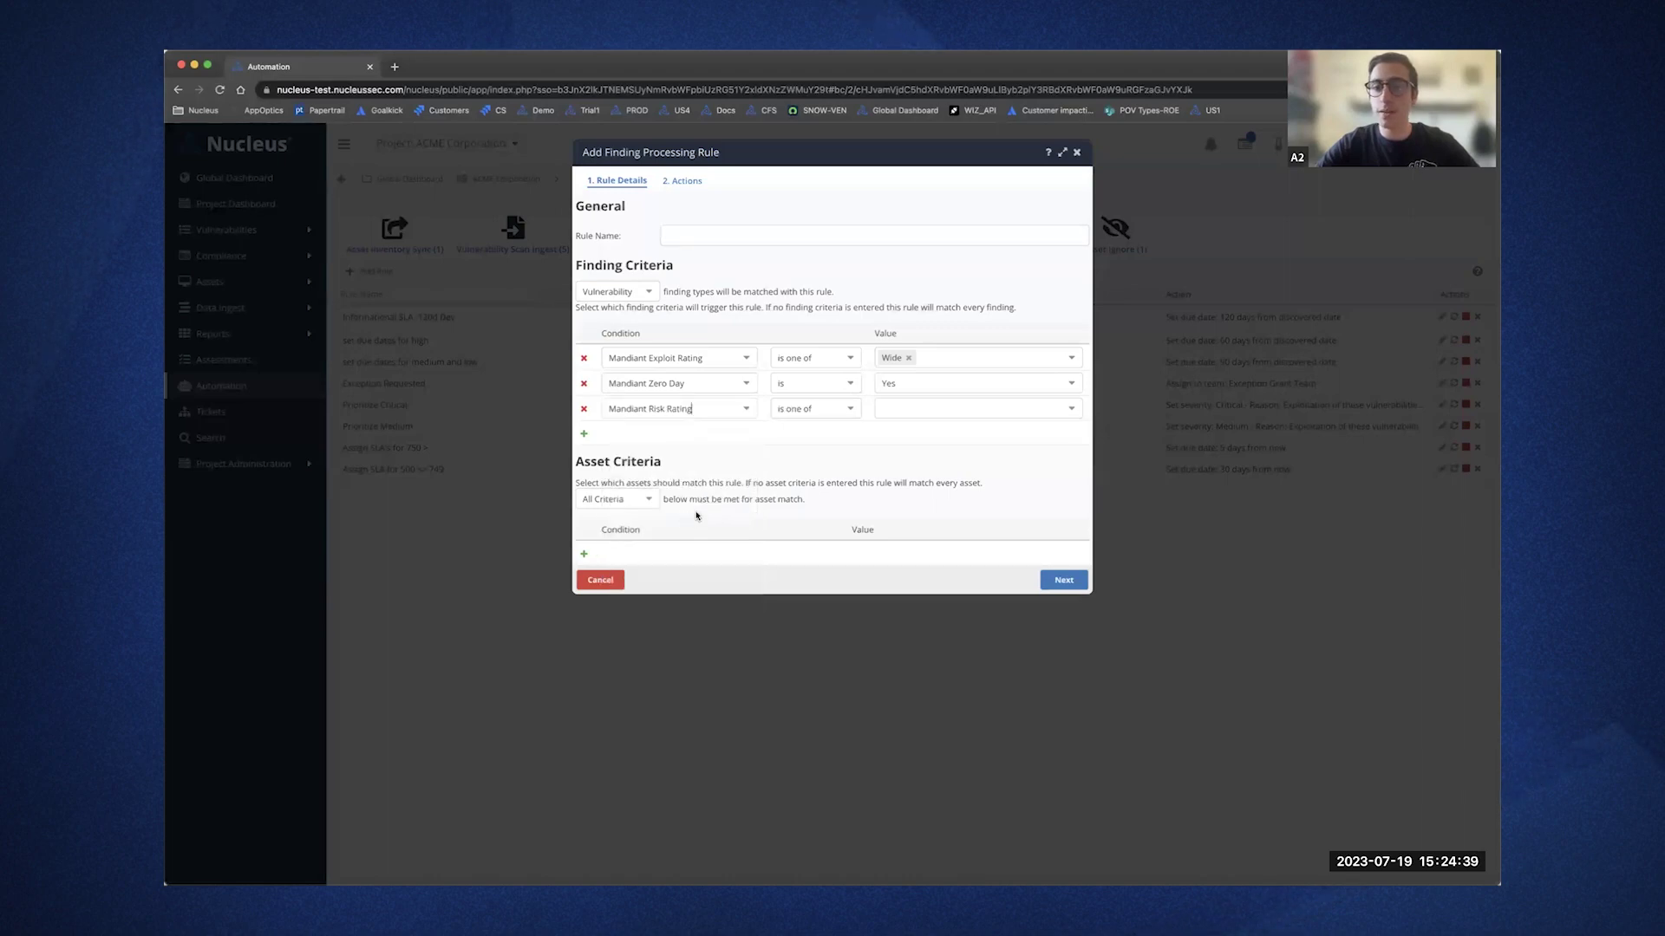
left_click(1072, 408)
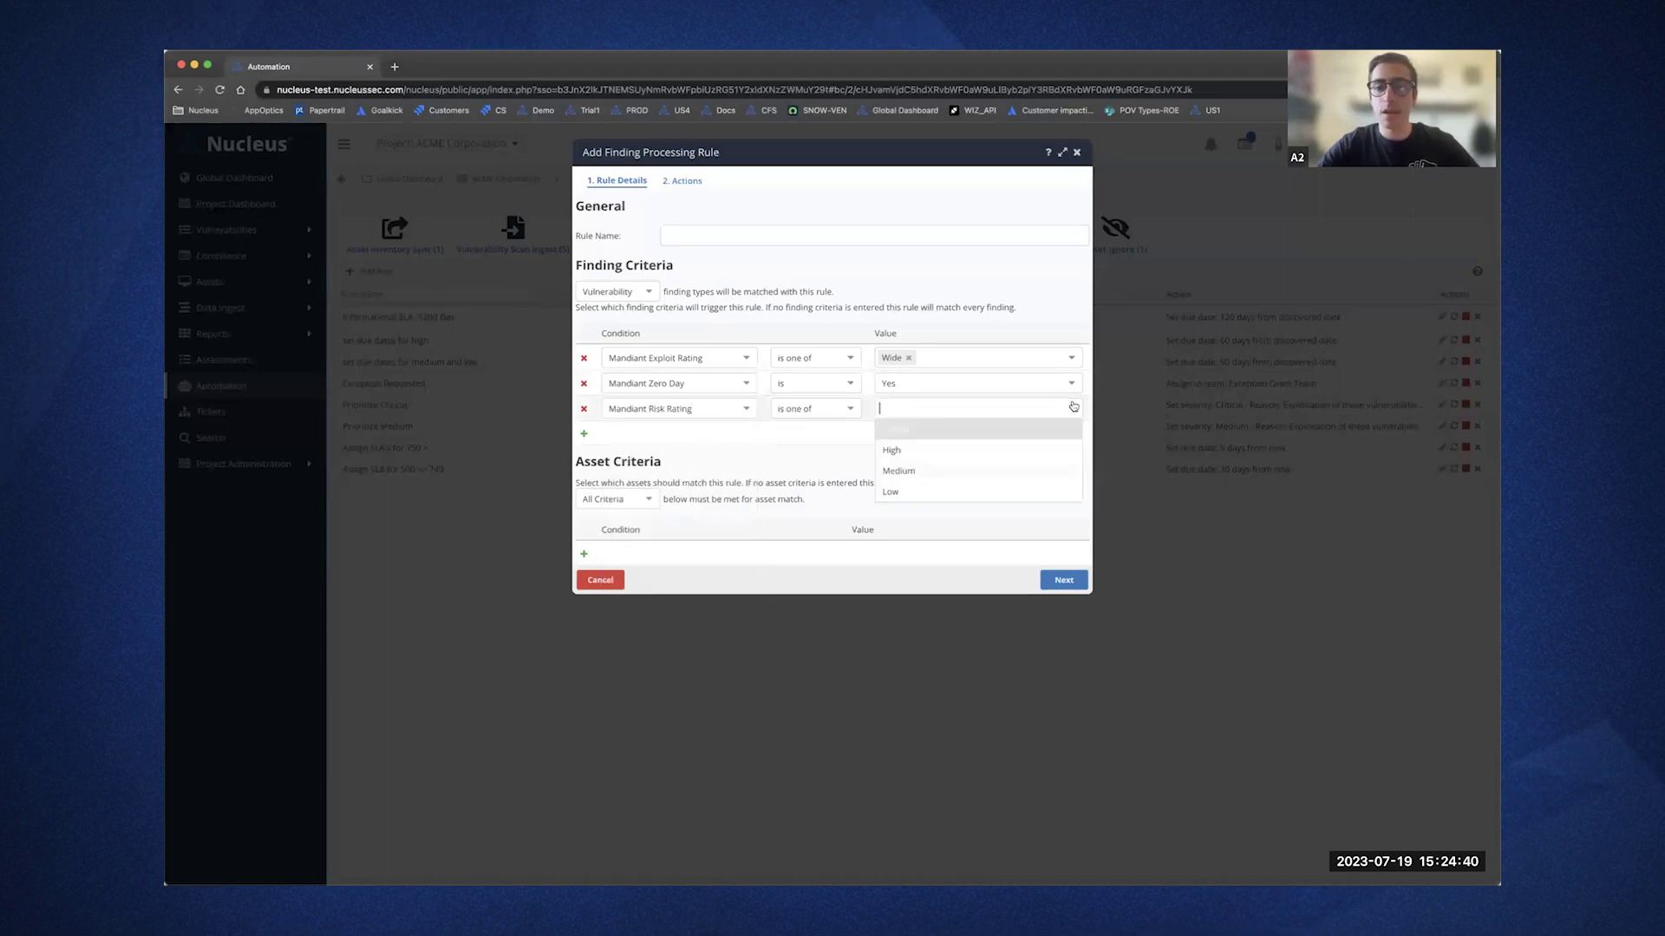
left_click(1011, 435)
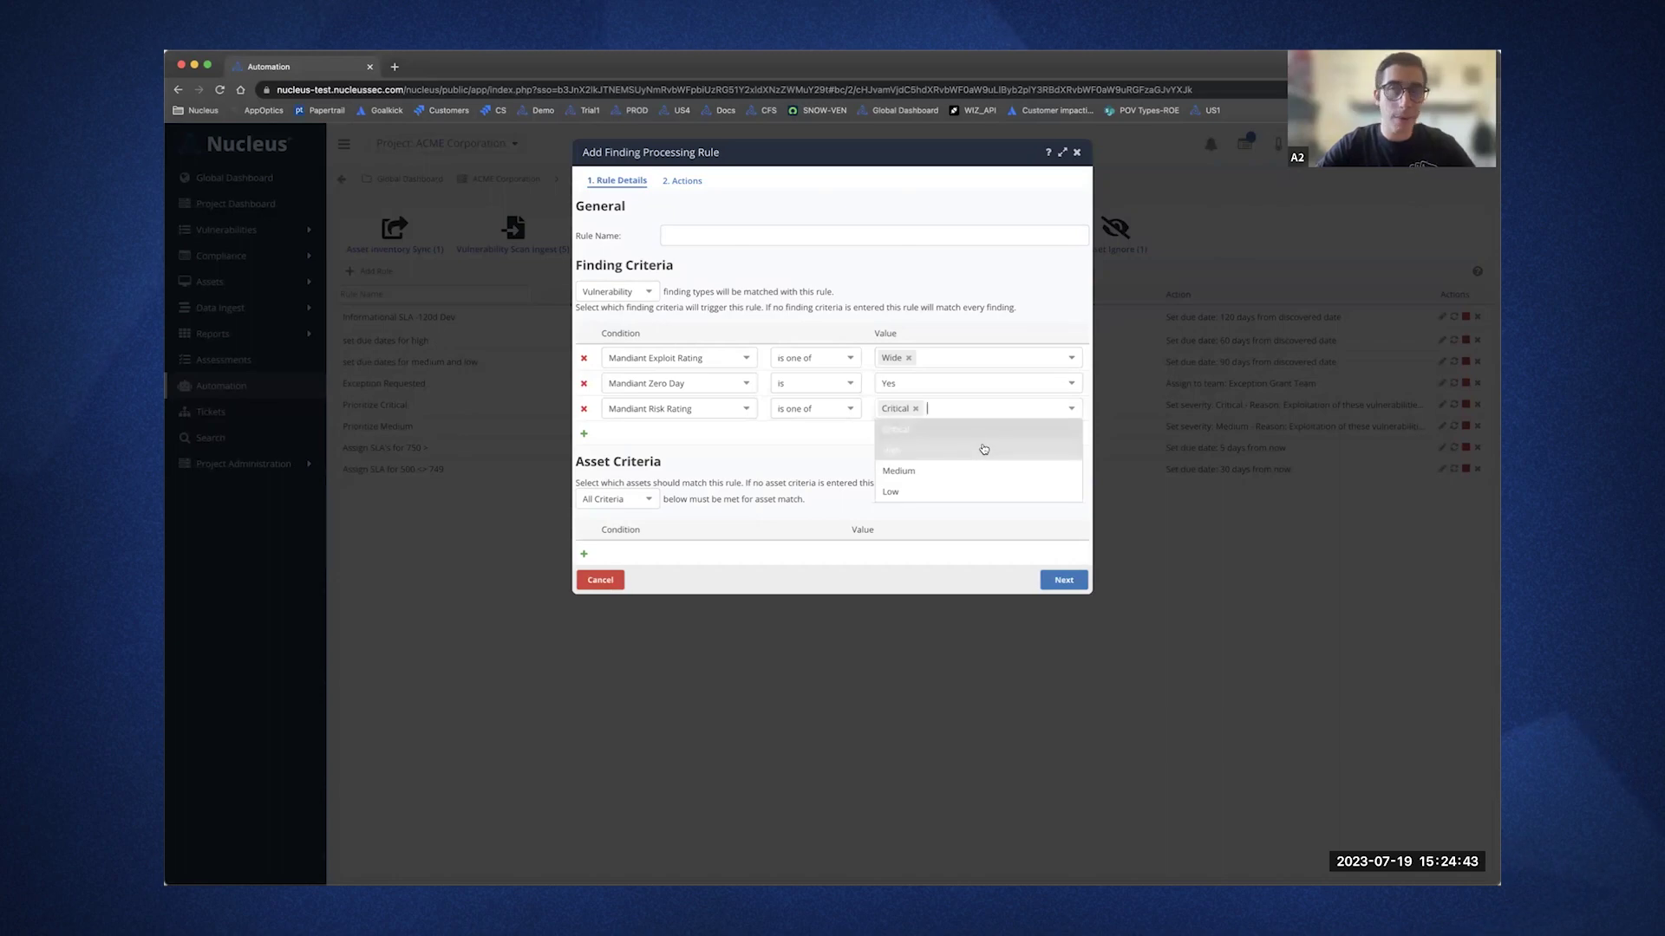
left_click(984, 448)
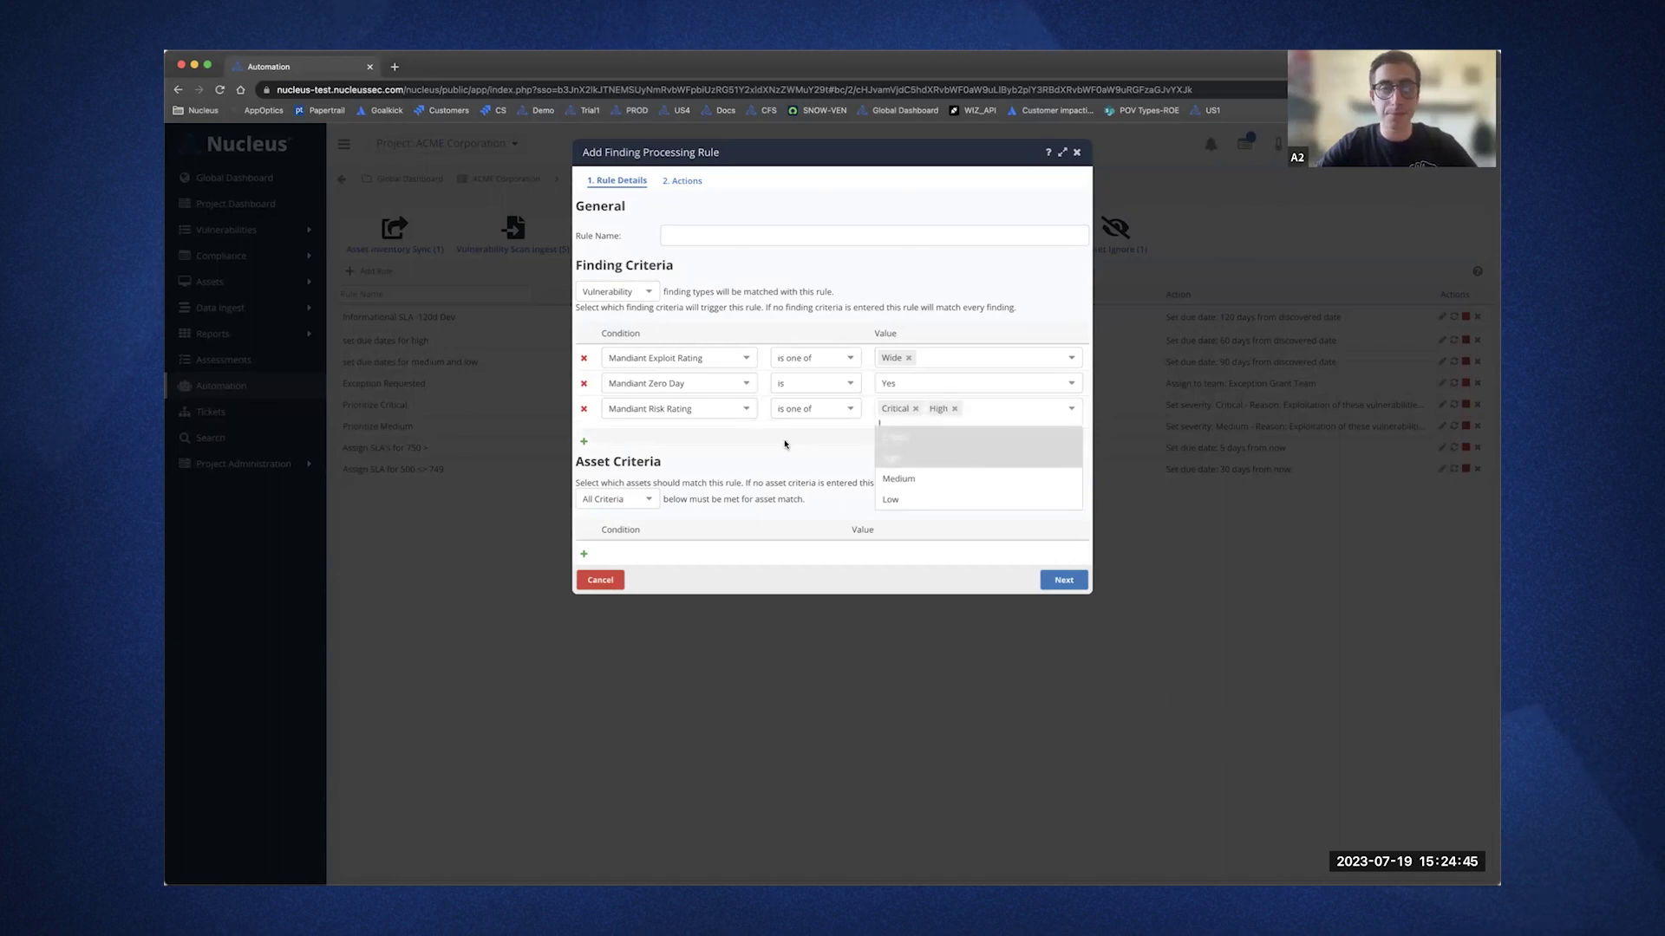
Add another finding criterion row for CISA BOD 22-01 Vulnerability.
left_click(583, 441)
left_click(737, 443)
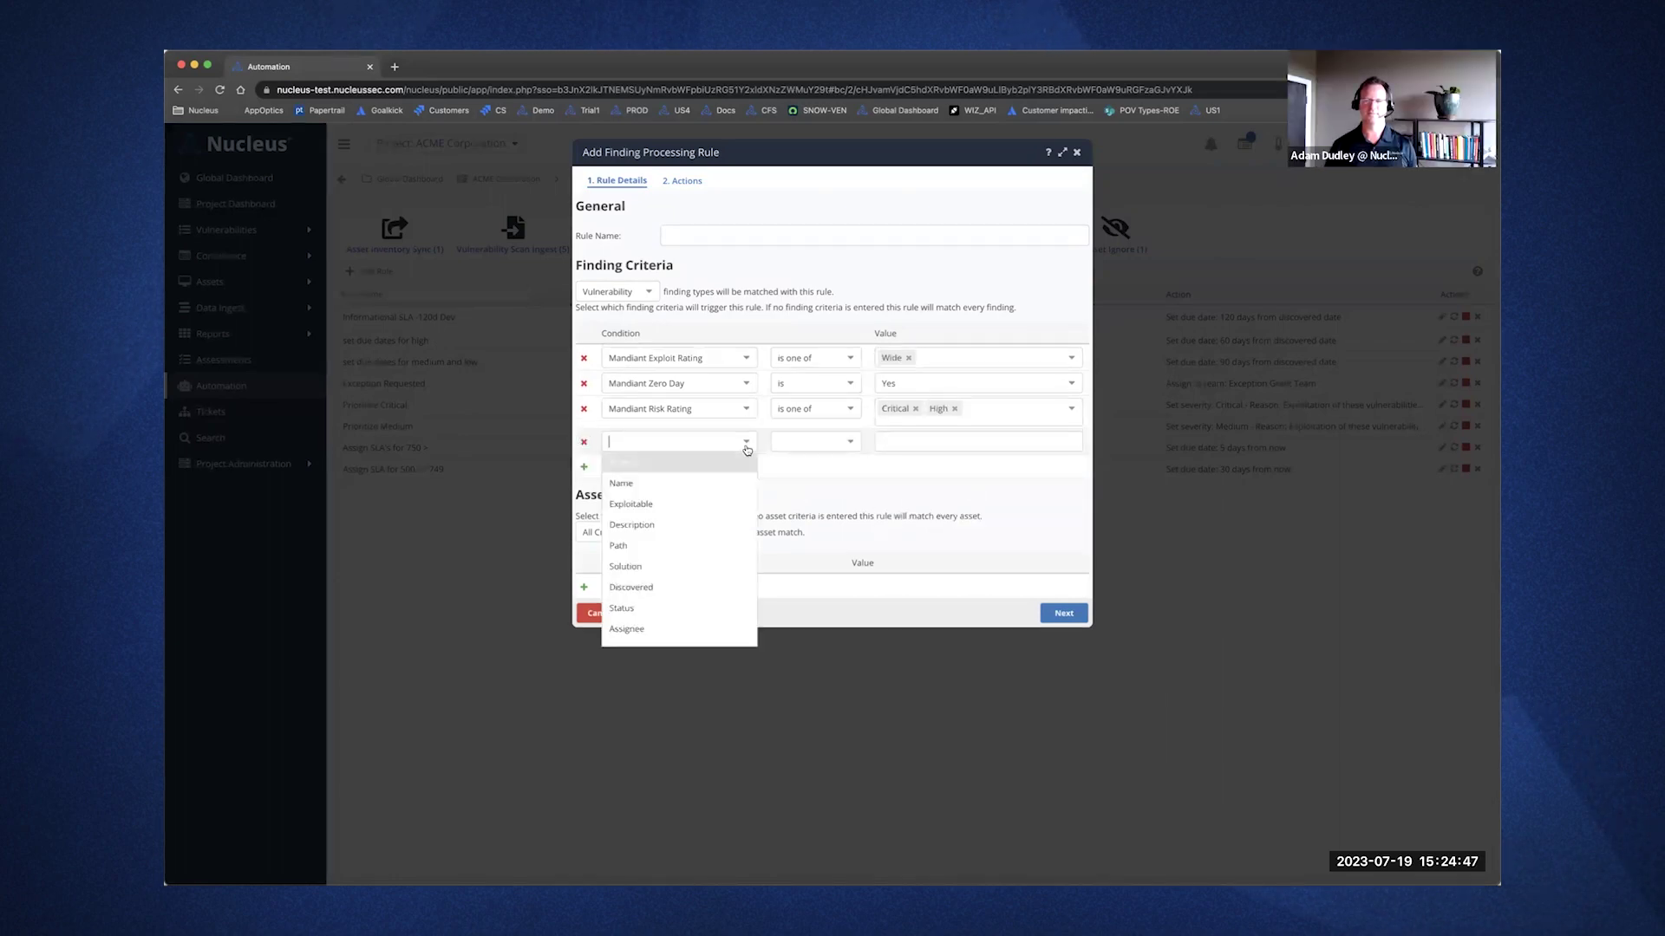
scroll(725, 500, "down", 15)
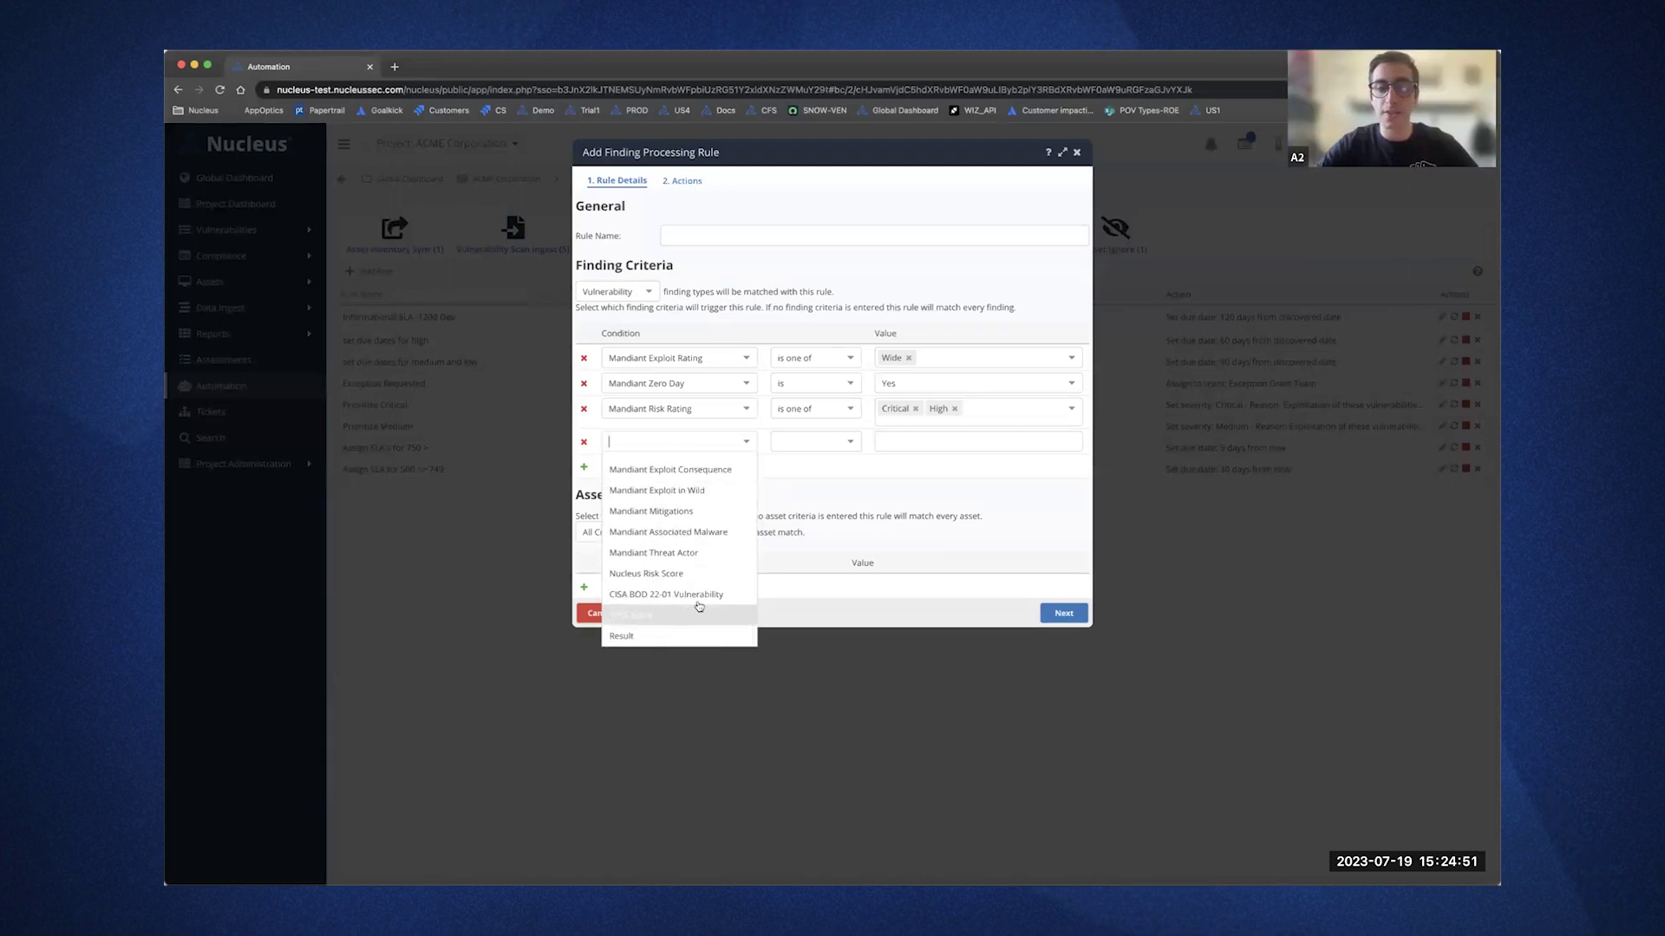
left_click(707, 600)
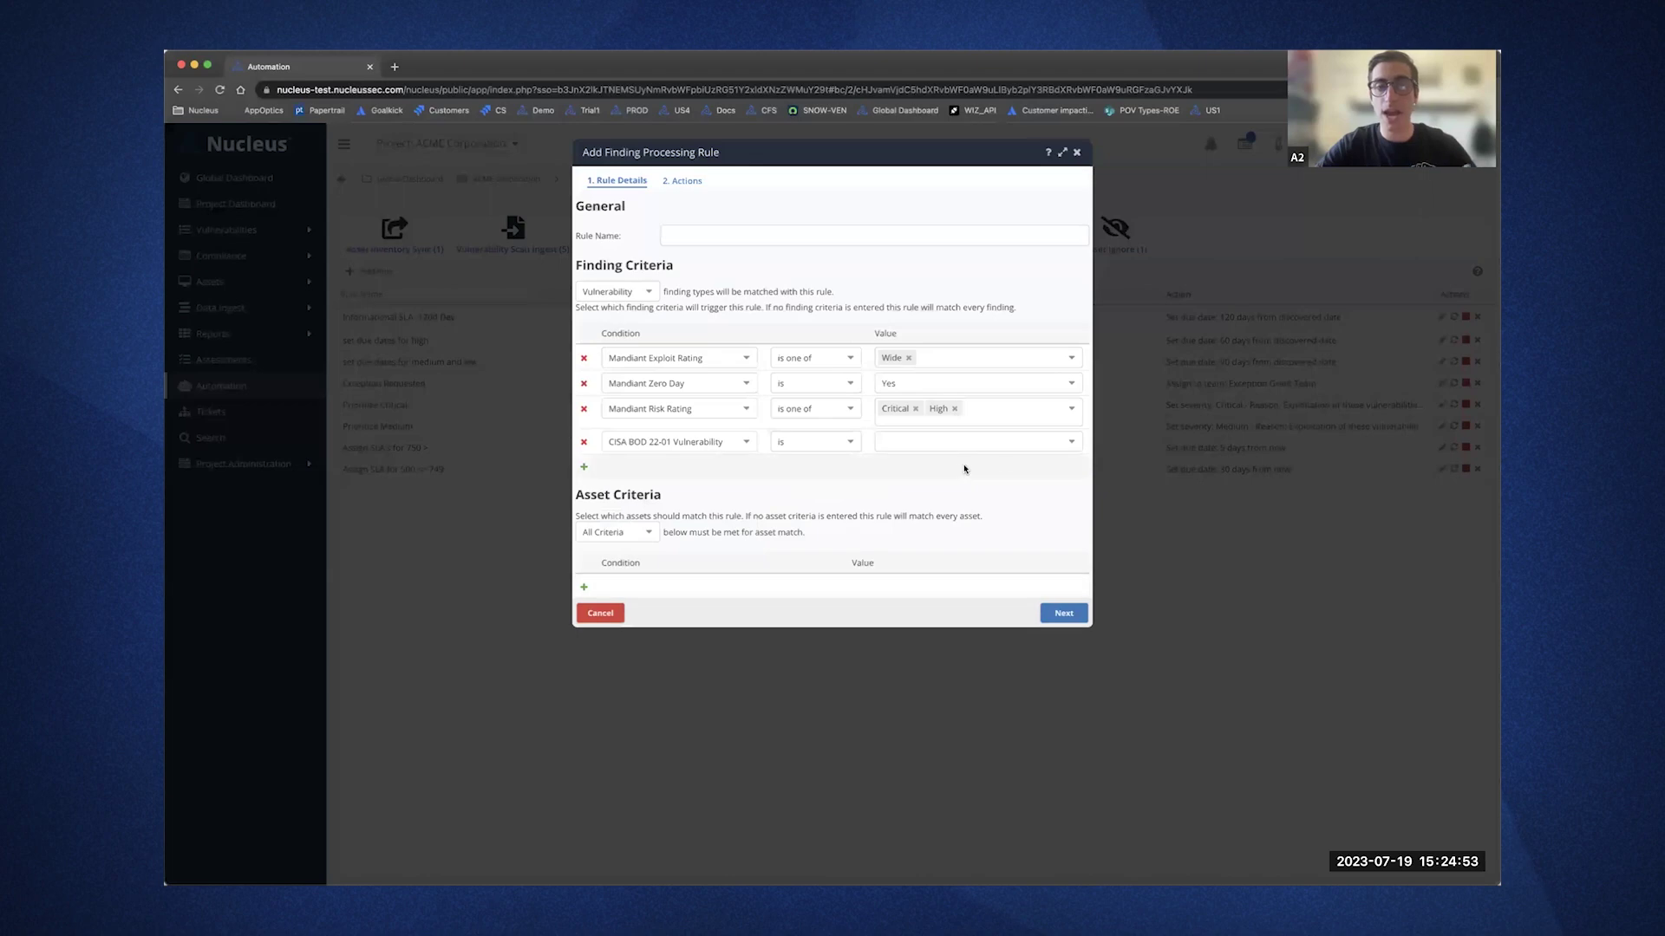
left_click(1066, 449)
Set the CISA BOD 22-01 Vulnerability condition to Yes.
left_click(1036, 463)
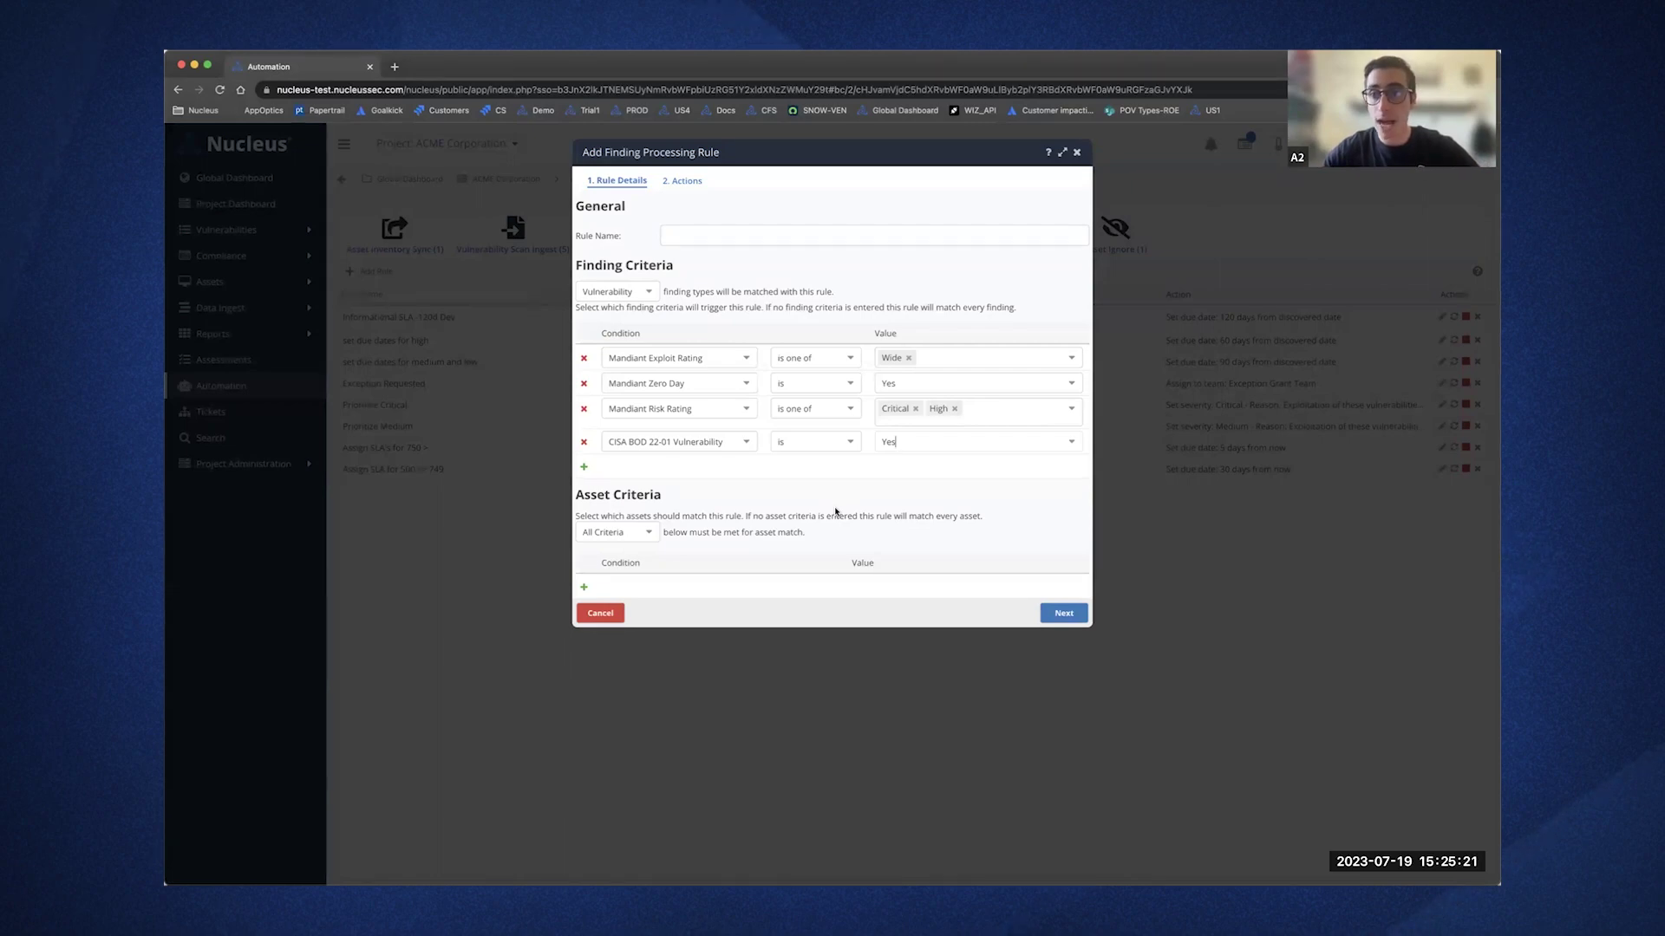
Add asset criterion Business Criticality is one of Critical.
left_click(583, 587)
left_click(733, 590)
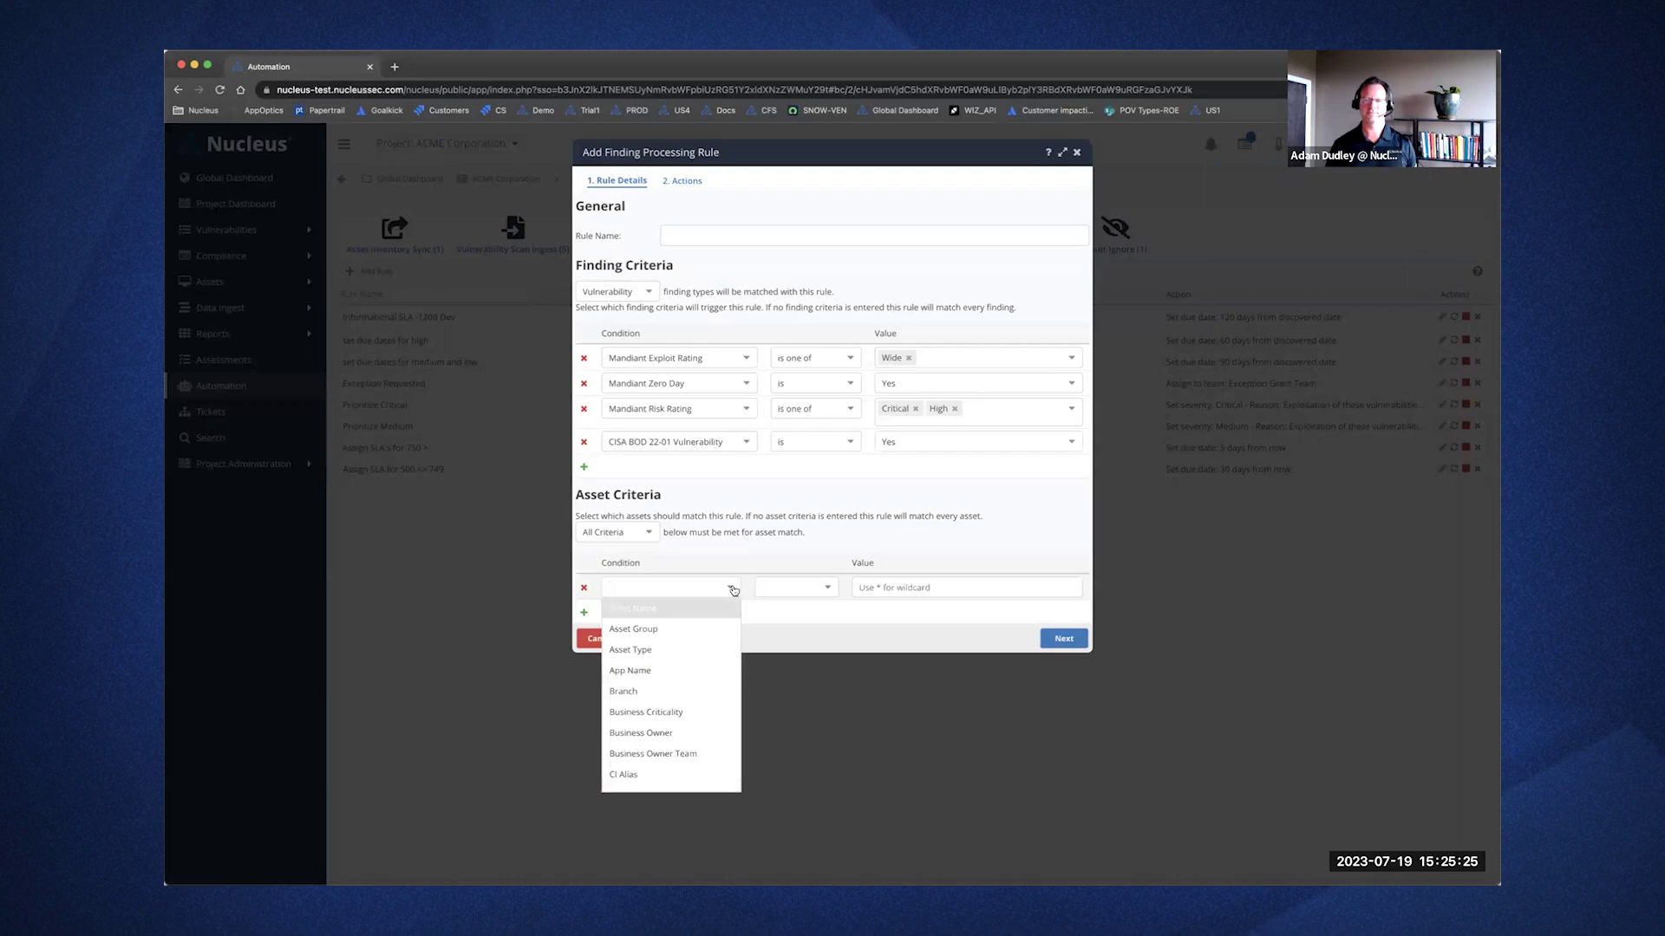
left_click(673, 712)
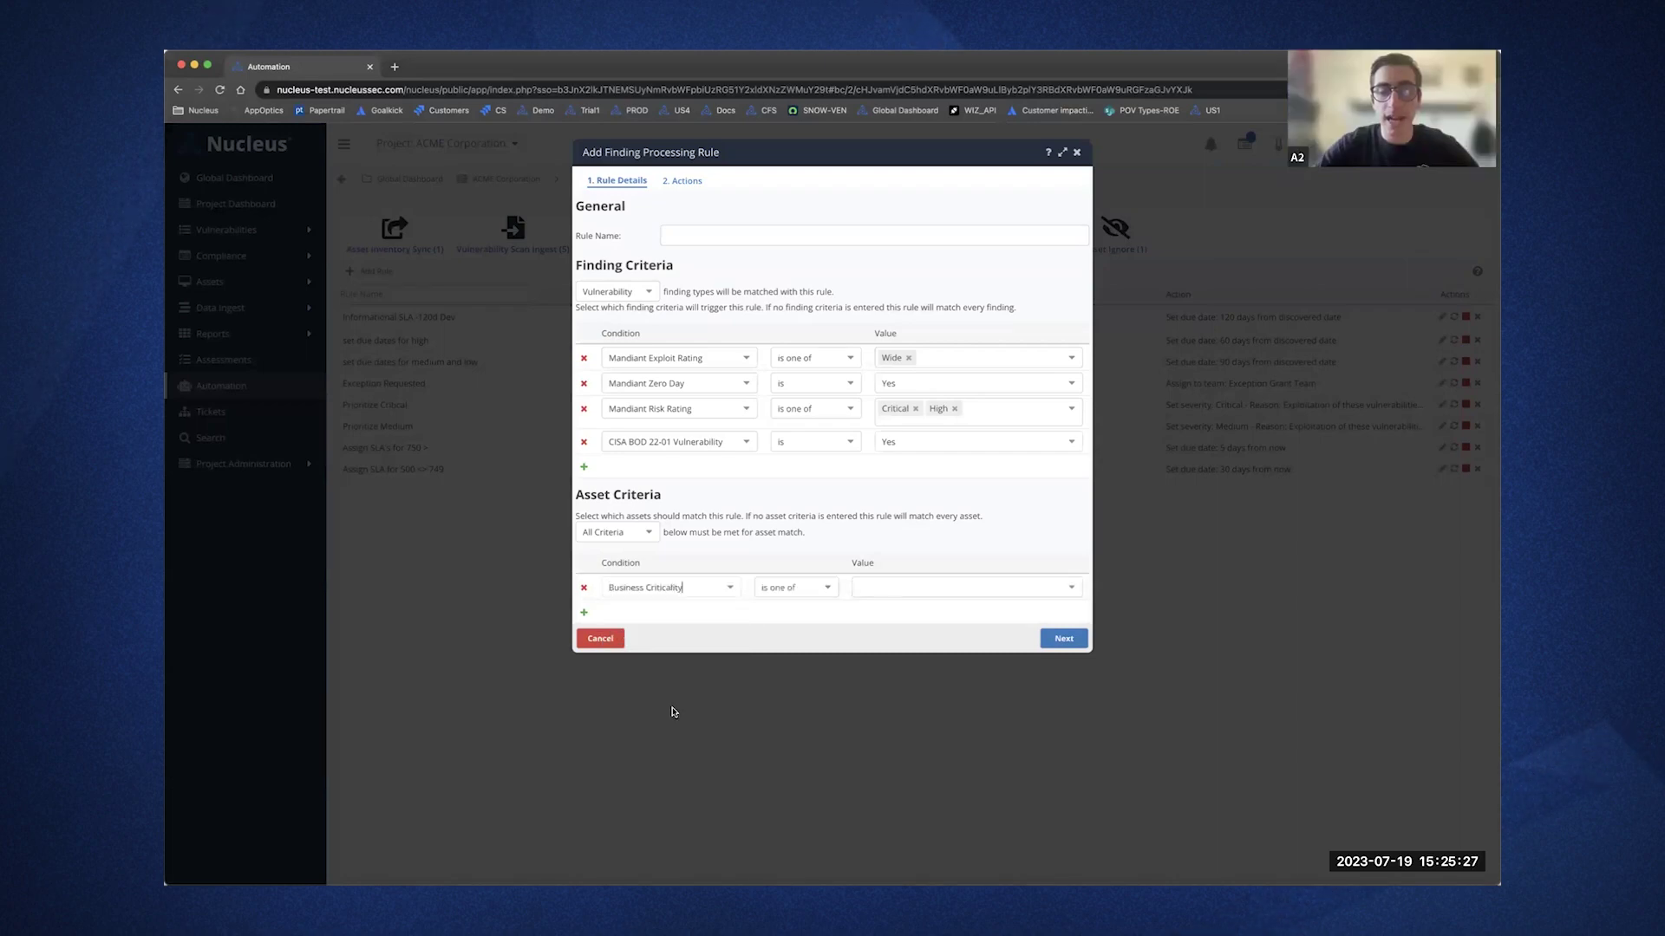
left_click(1067, 592)
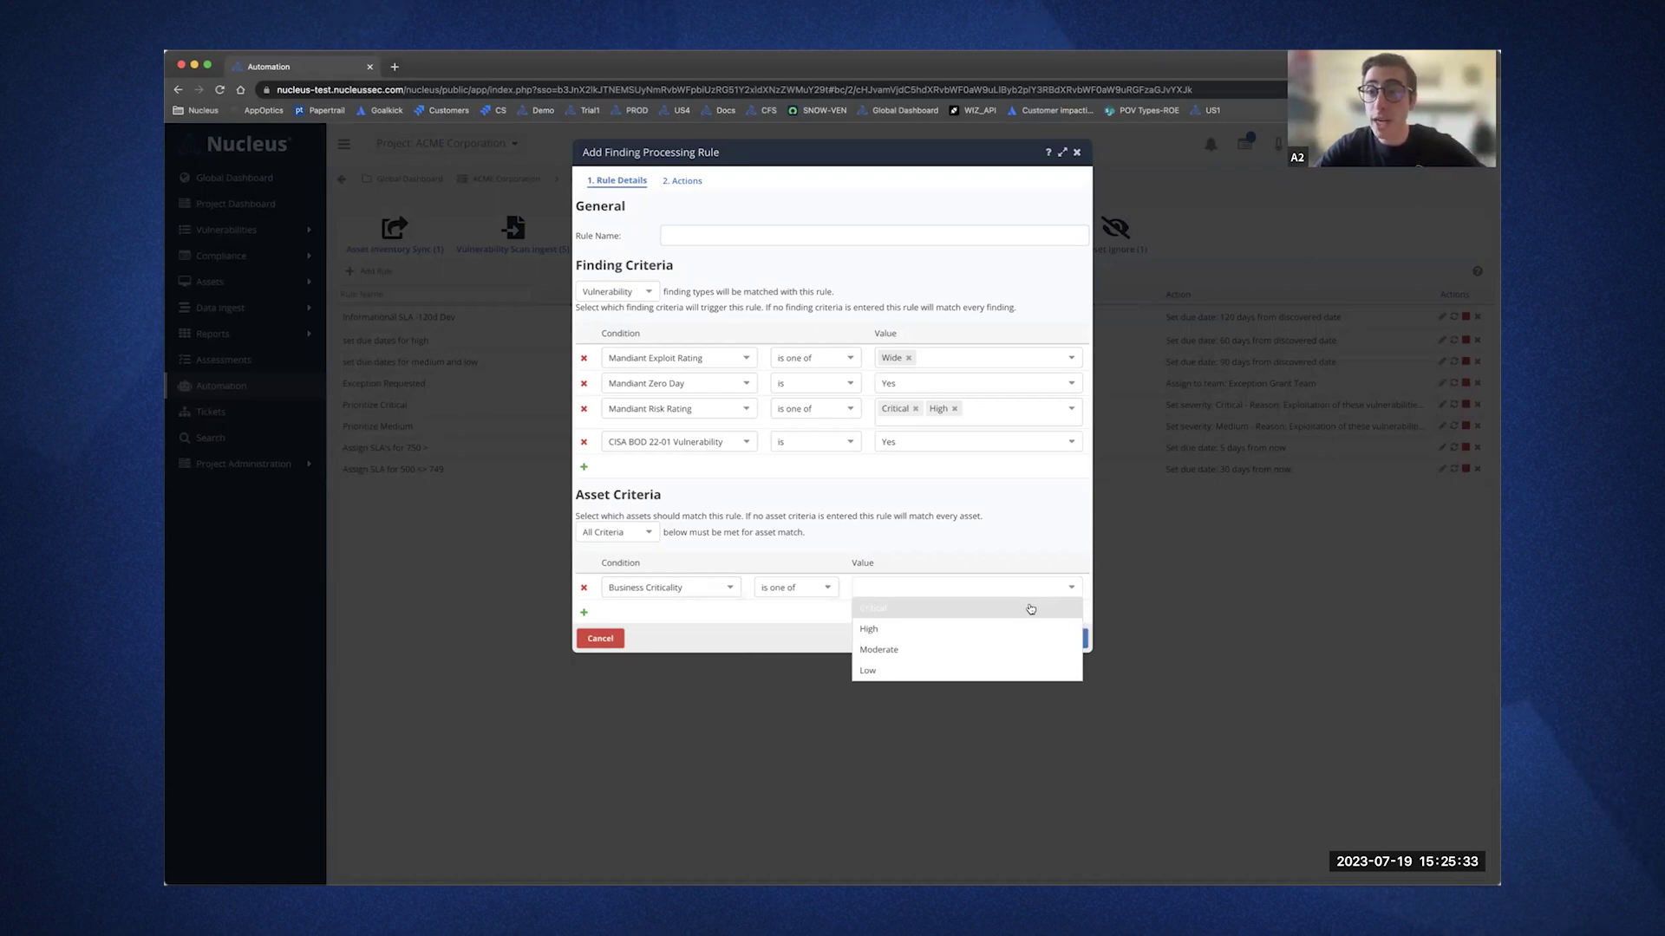
left_click(953, 608)
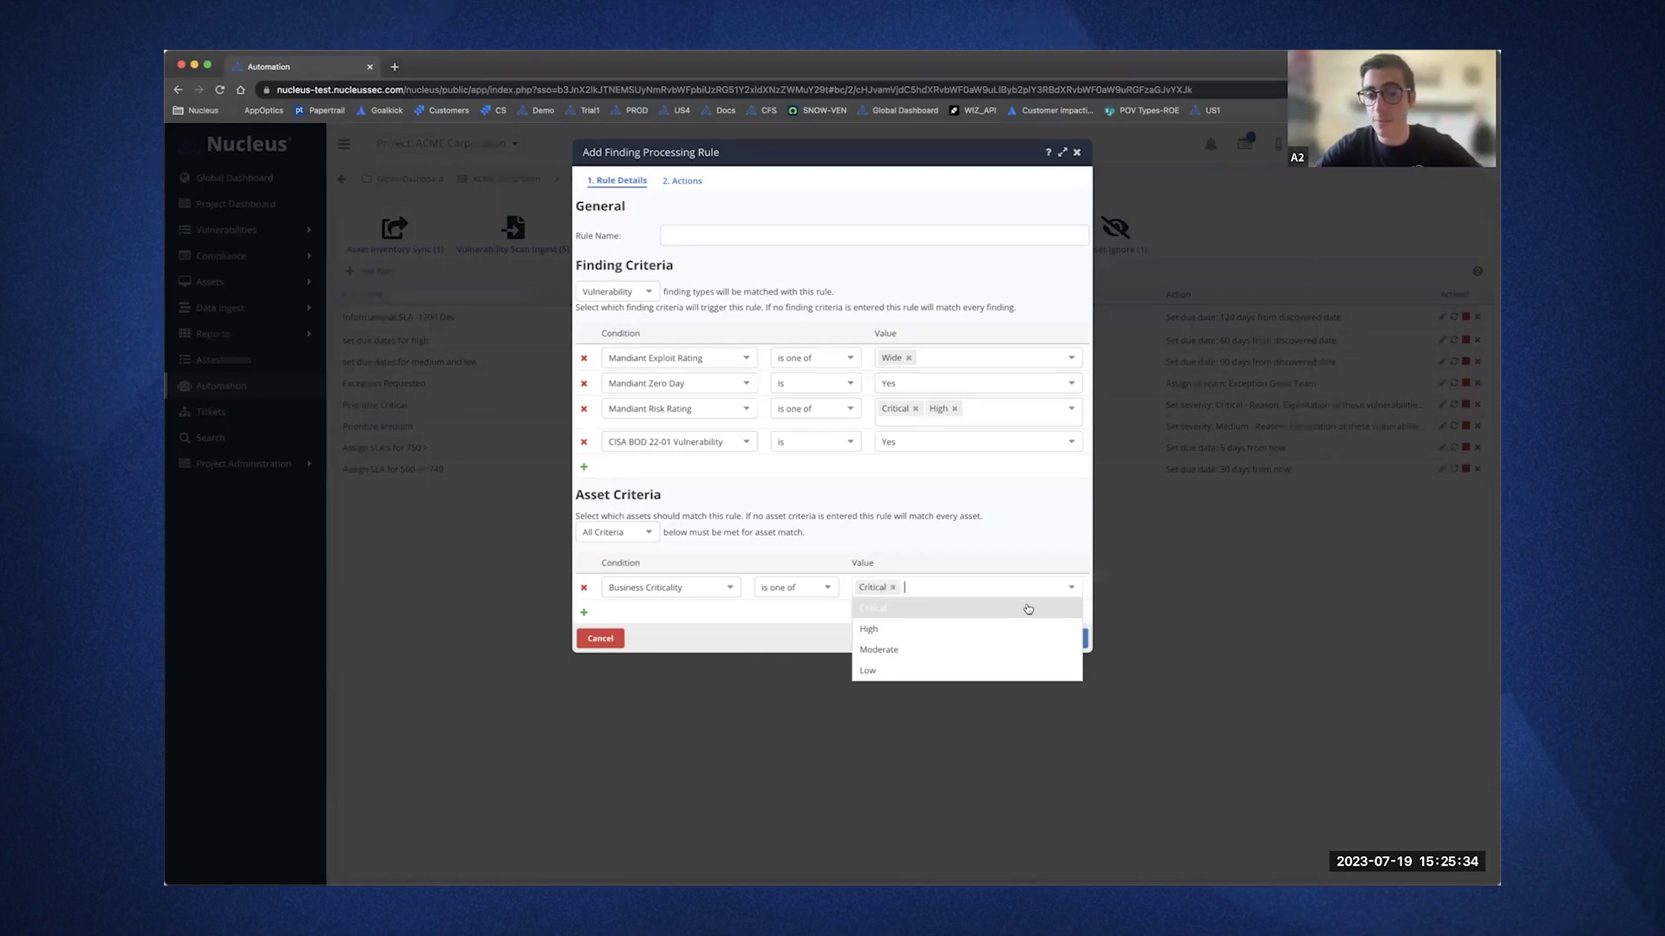
left_click(598, 612)
Add asset criterion Network Exposure is External.
left_click(584, 614)
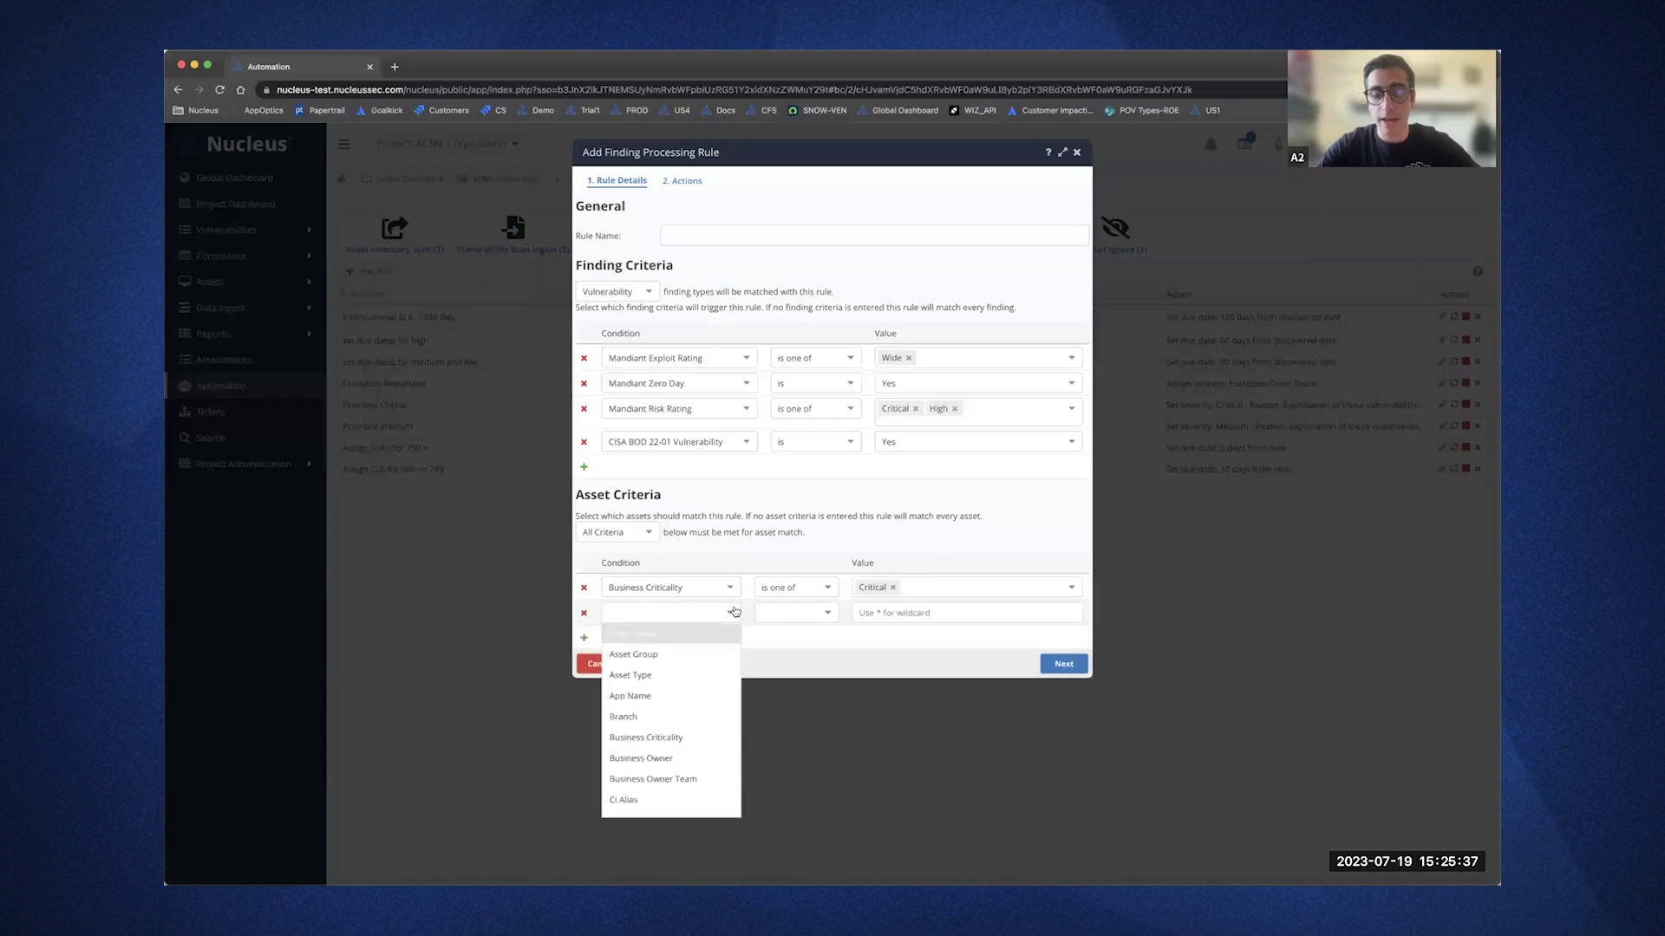
type("ne")
left_click(685, 634)
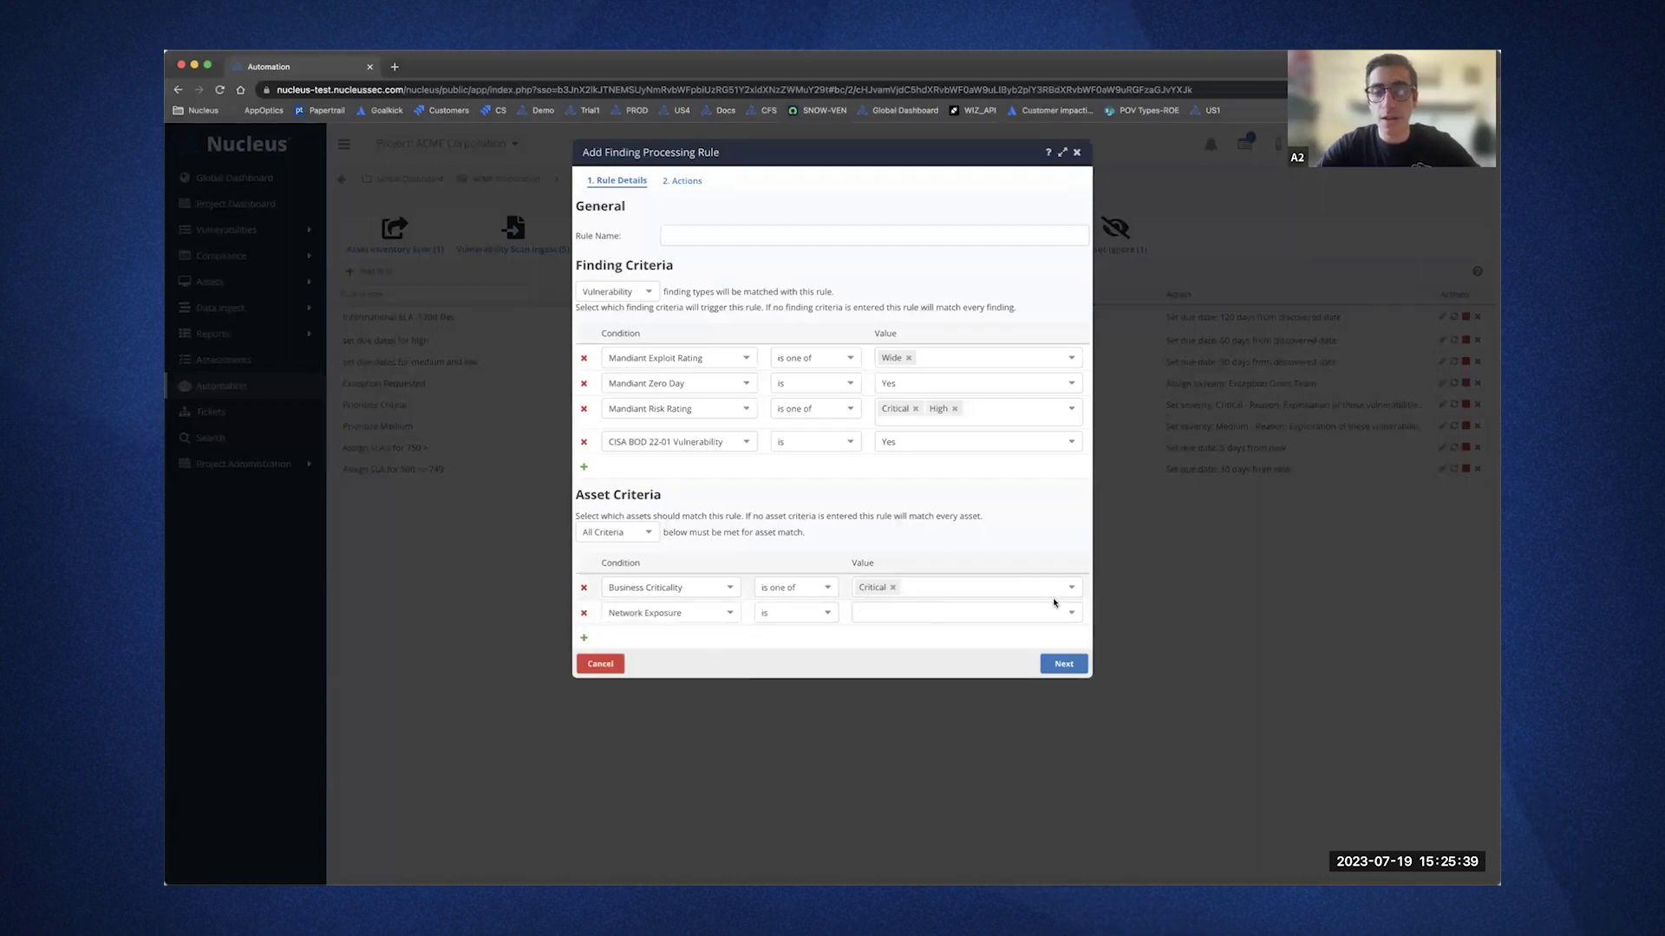
left_click(1073, 614)
left_click(1006, 654)
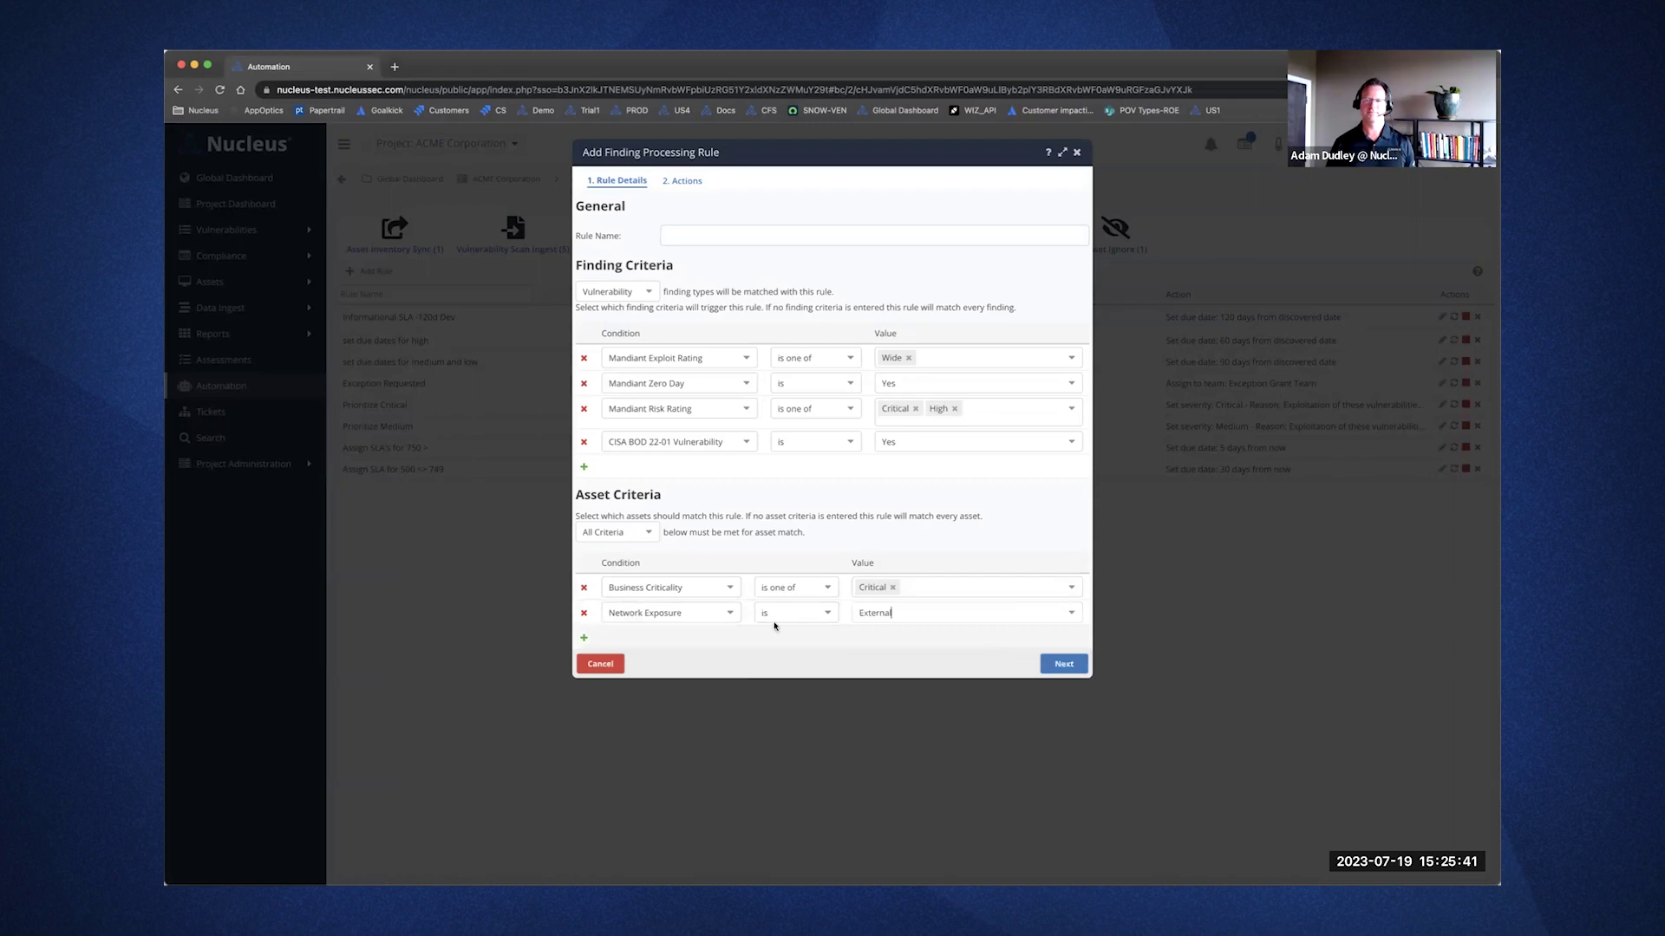
Remove the unused third asset criteria row and make the rule dialog taller.
left_click(583, 639)
left_click(672, 639)
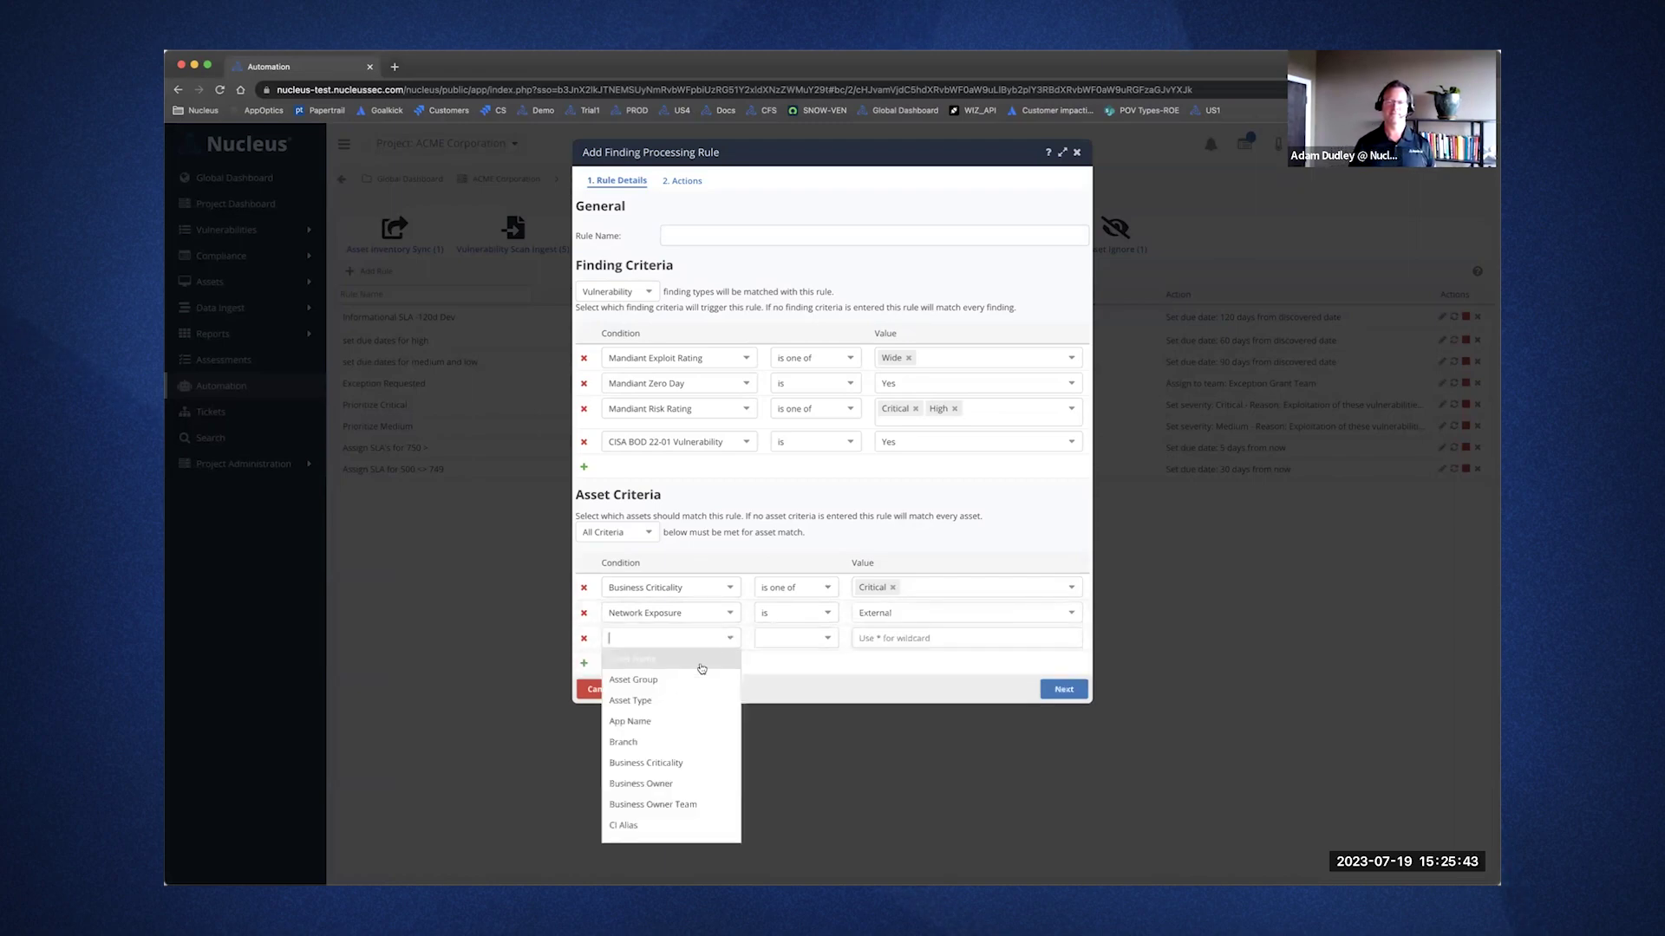
scroll(679, 686, "down", 10)
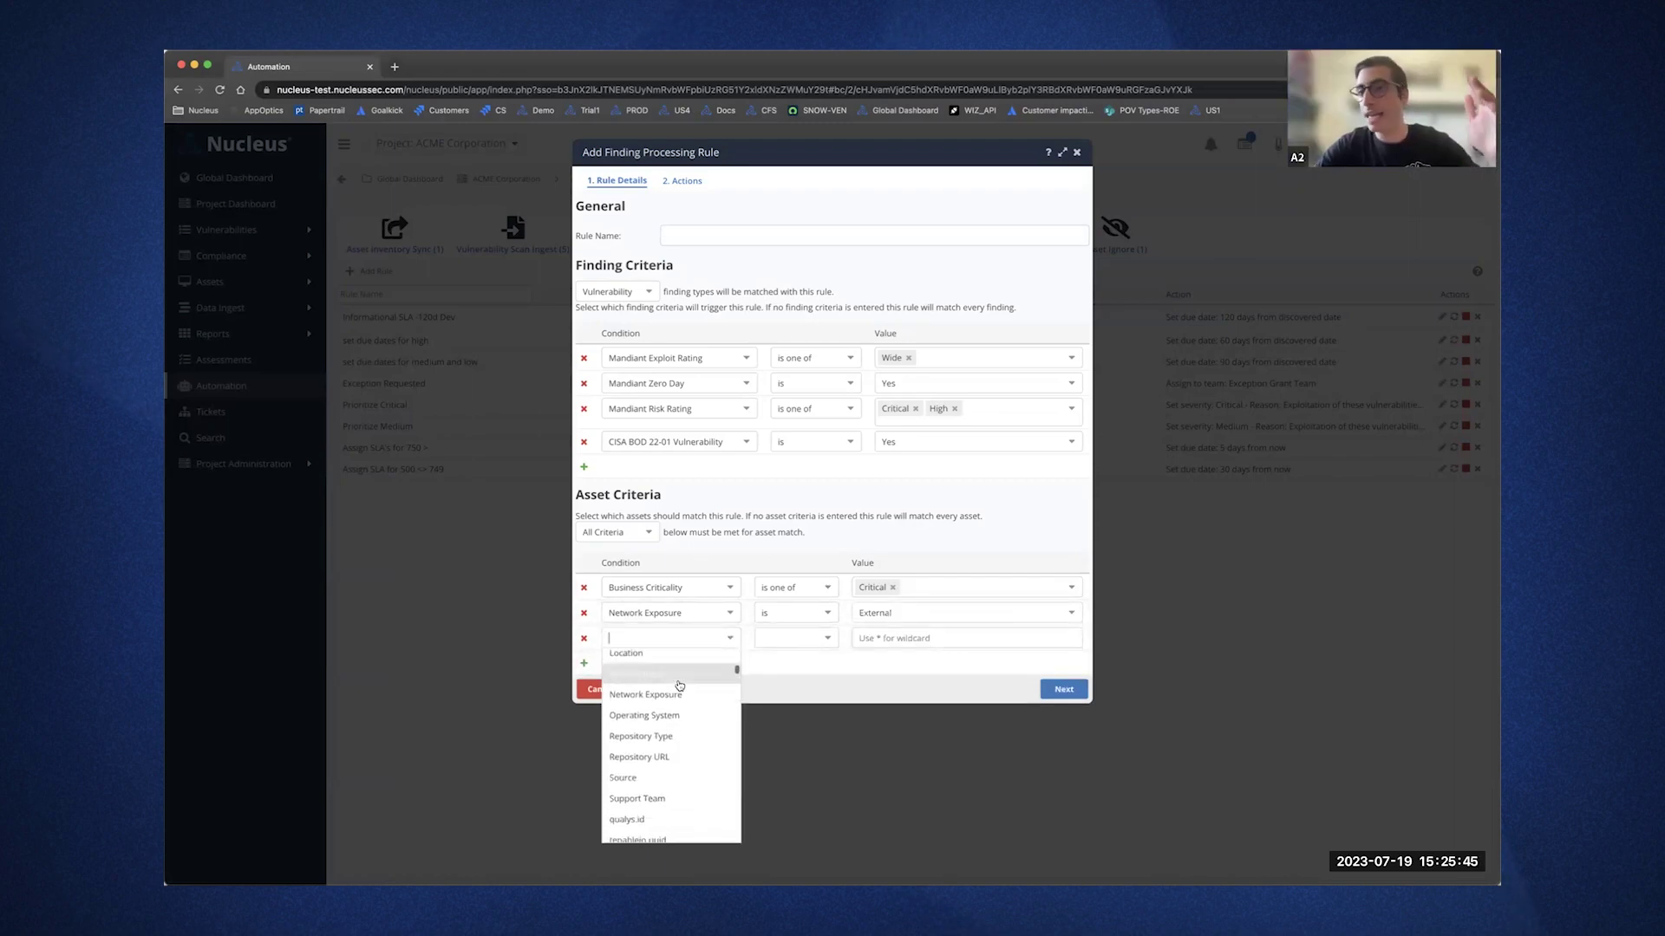
scroll(680, 685, "down", 8)
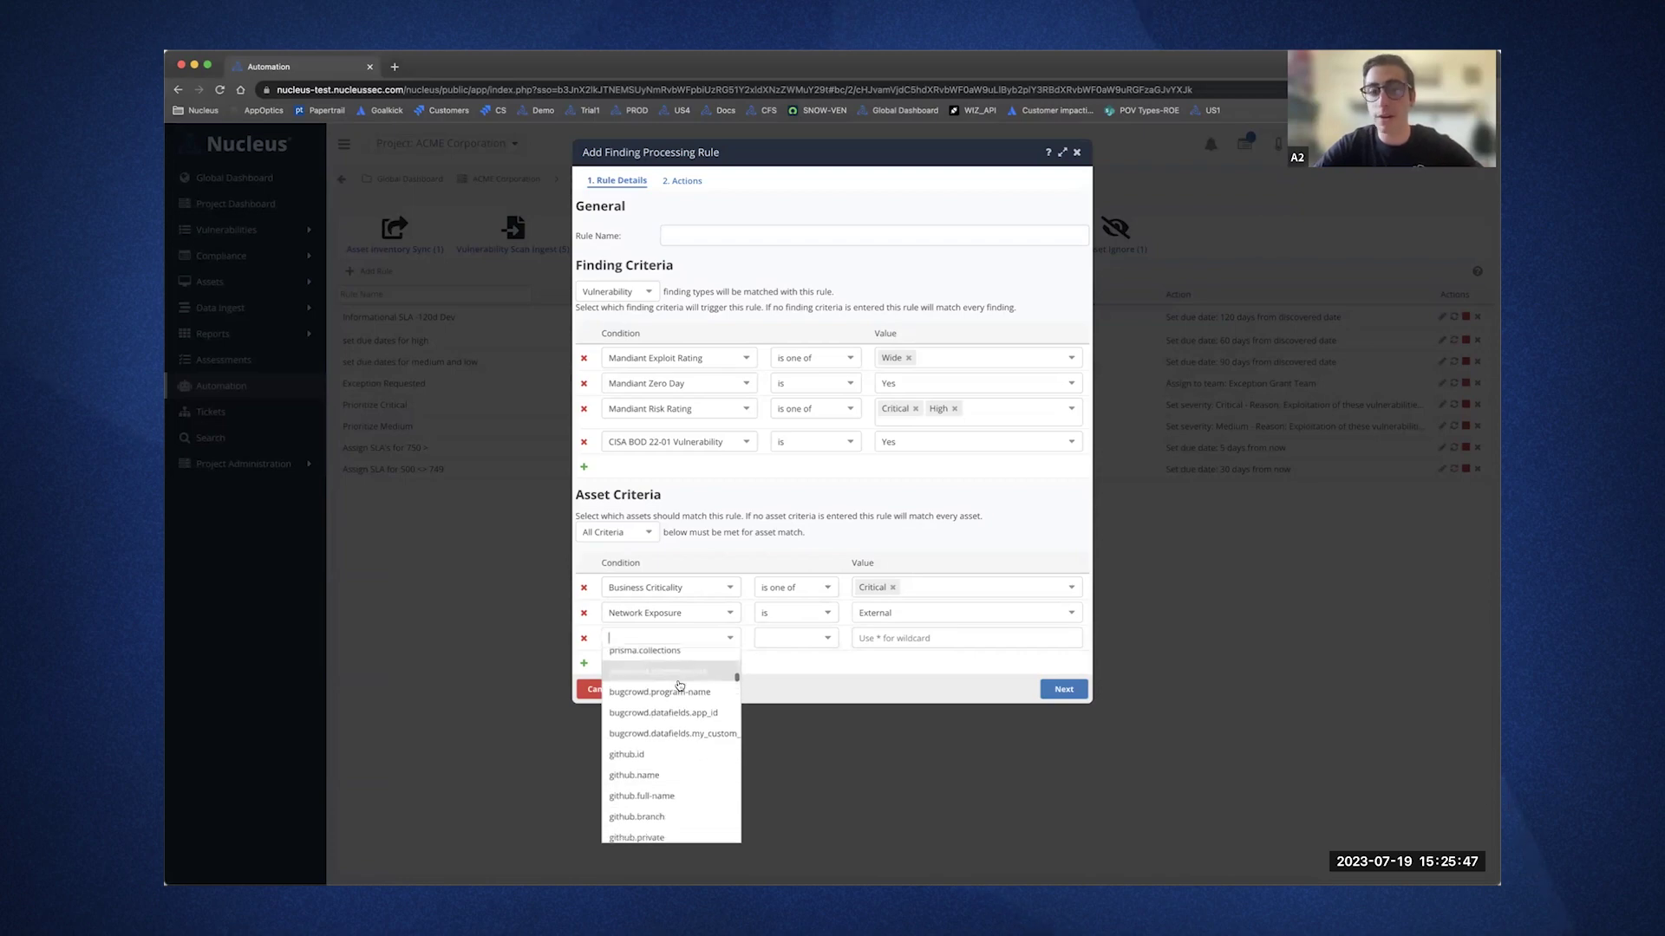
scroll(680, 685, "down", 5)
left_click(584, 640)
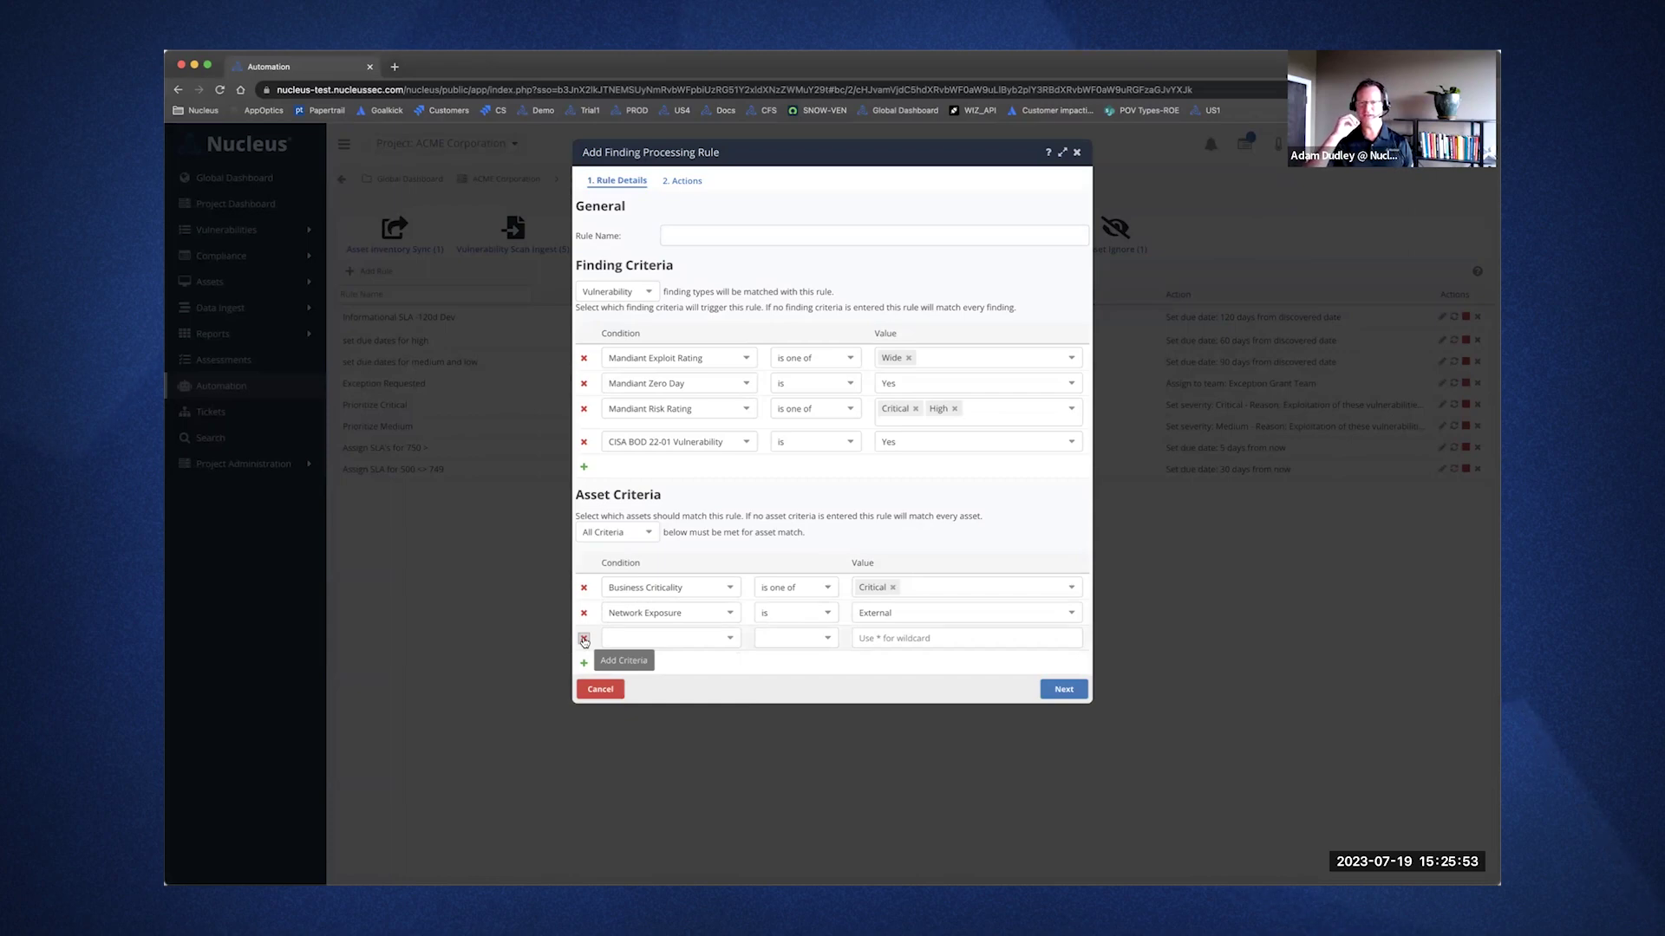
left_click(584, 640)
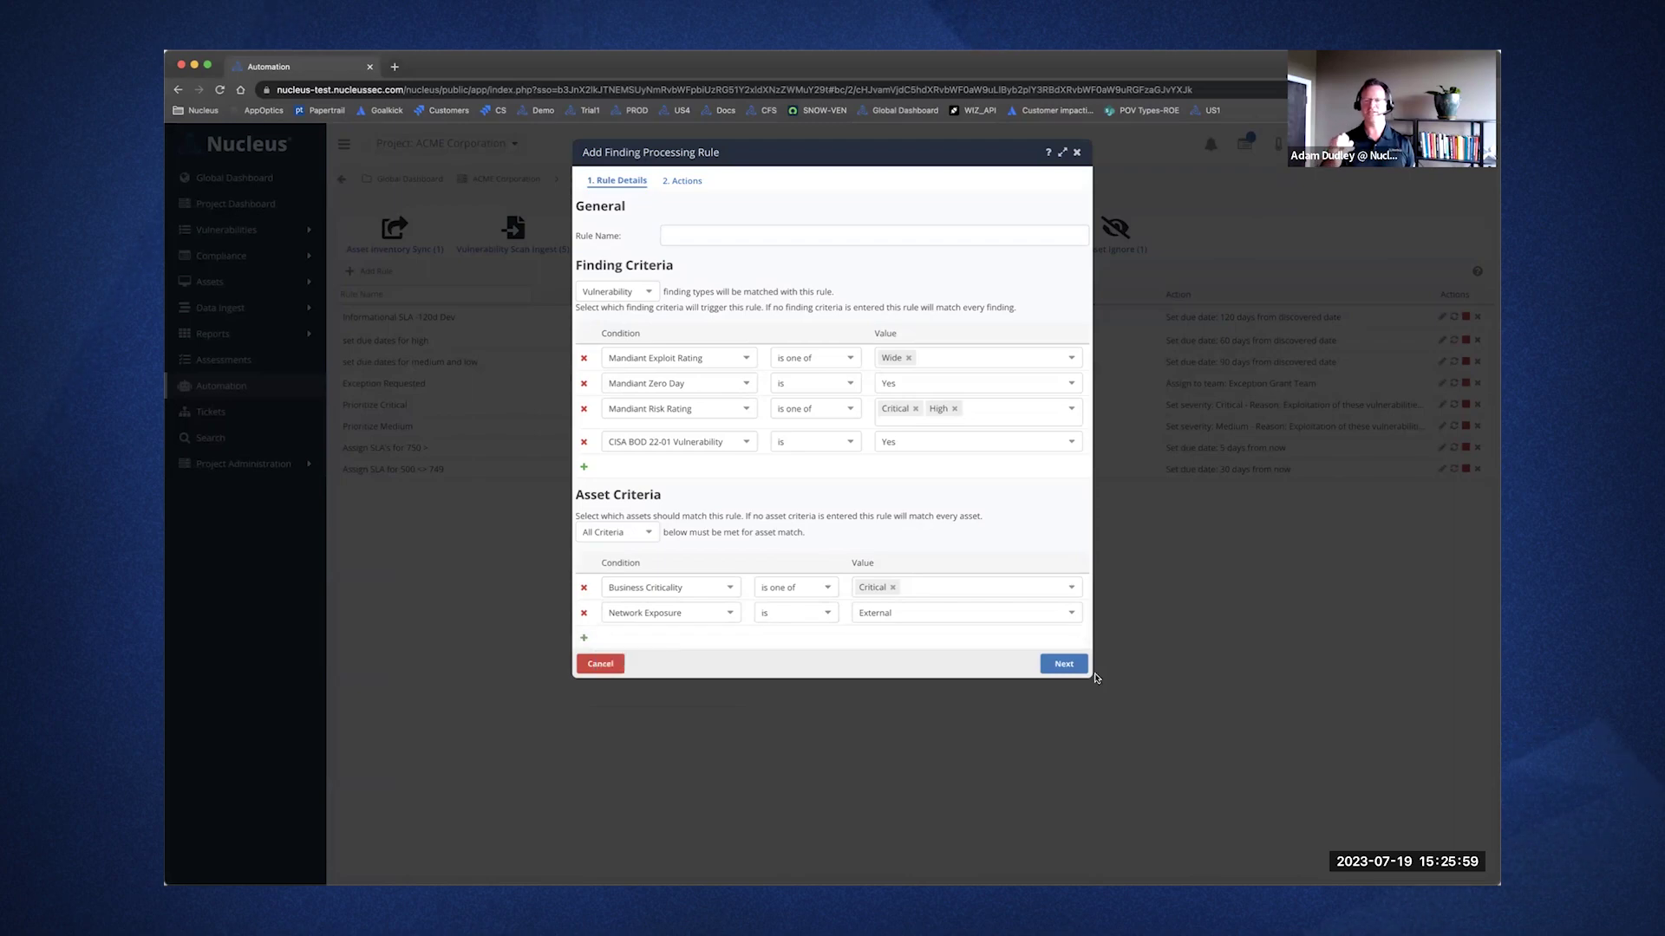
left_click_drag(1090, 677, 1092, 733)
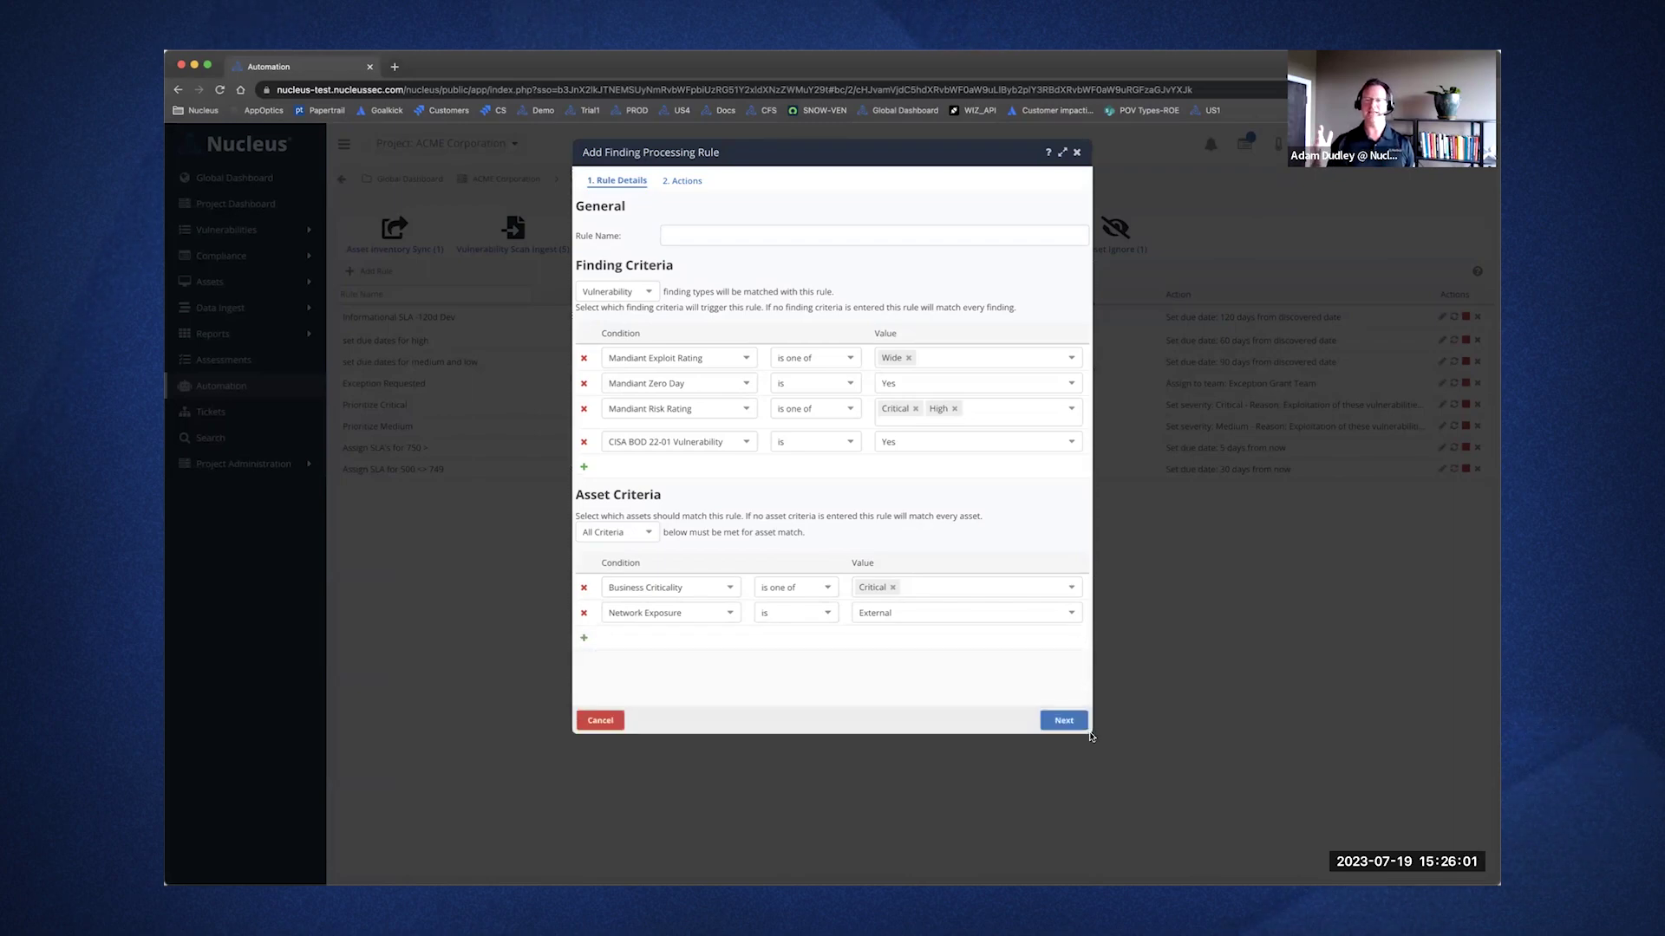